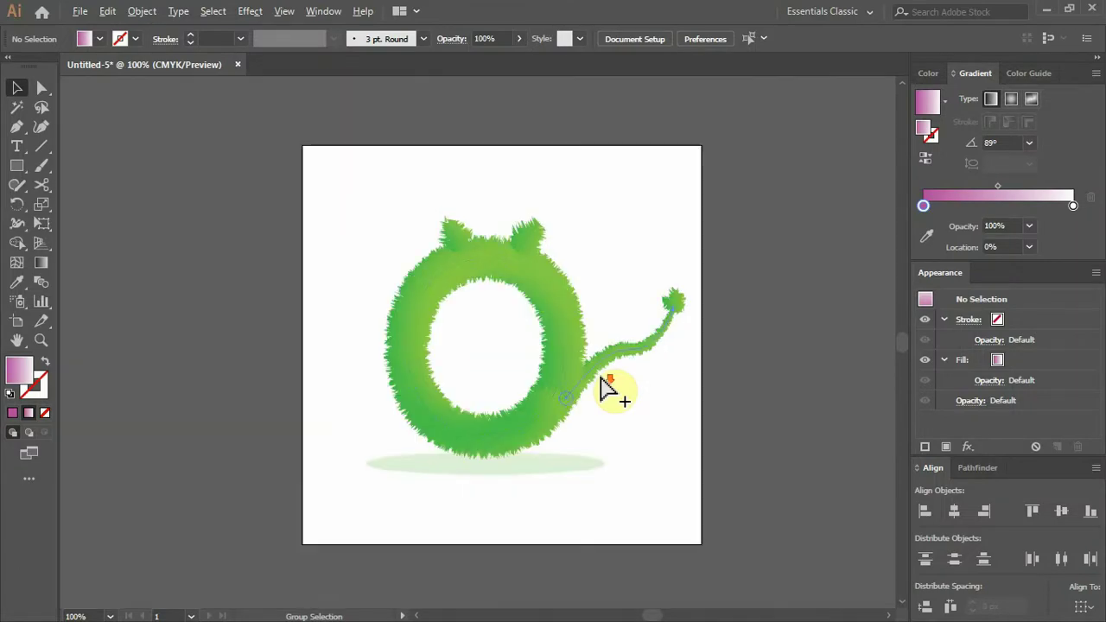
Type a letter O on the artboard with the Type tool.
scroll(553, 291, up, 4)
scroll(581, 289, up, 1)
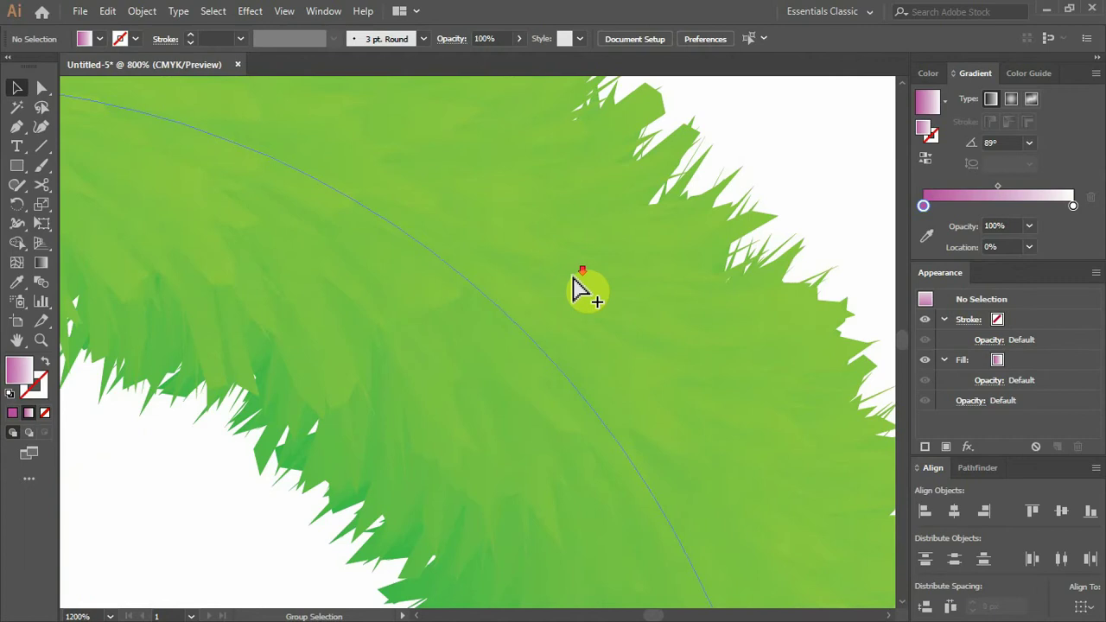
scroll(578, 288, down, 2)
scroll(578, 289, down, 1)
scroll(578, 289, down, 2)
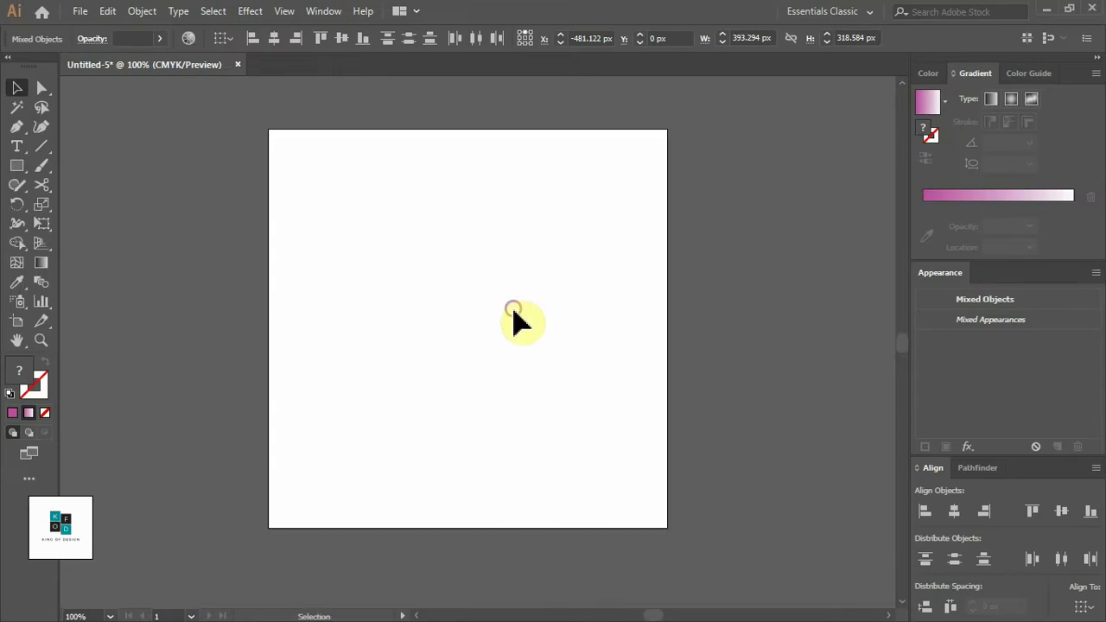
scroll(513, 322, up, 1)
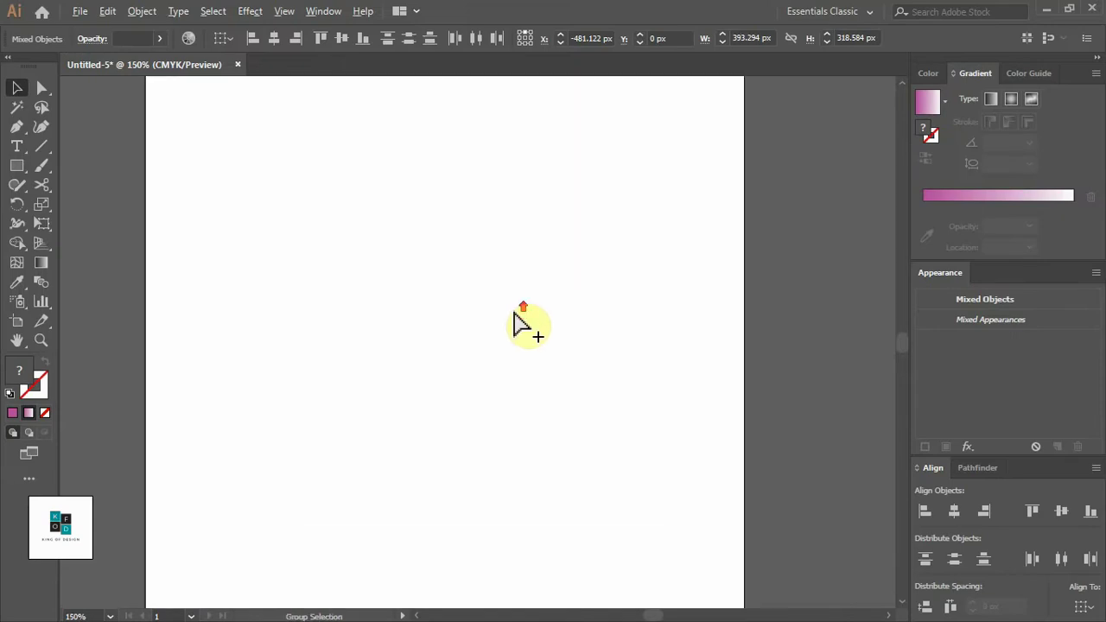
scroll(513, 321, down, 1)
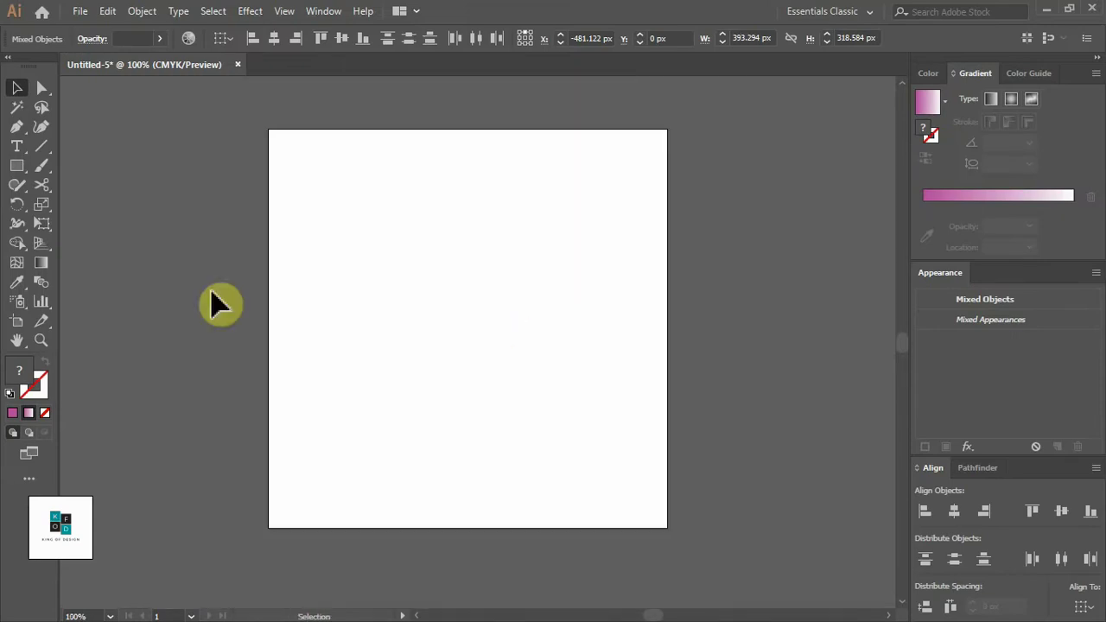
click(17, 146)
click(437, 306)
text(o)
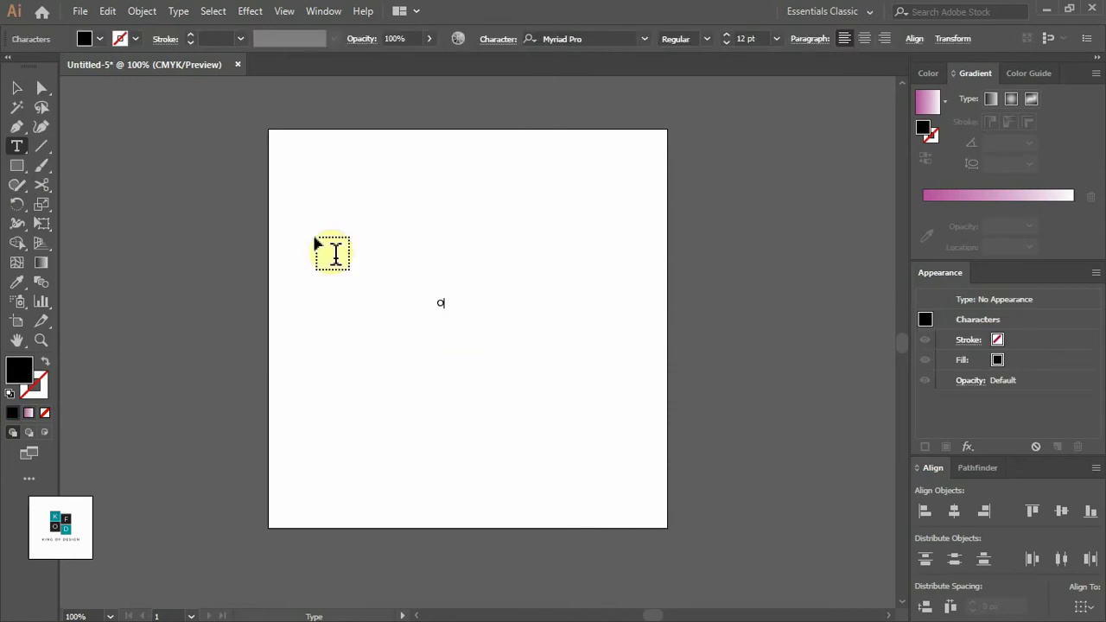
click(17, 87)
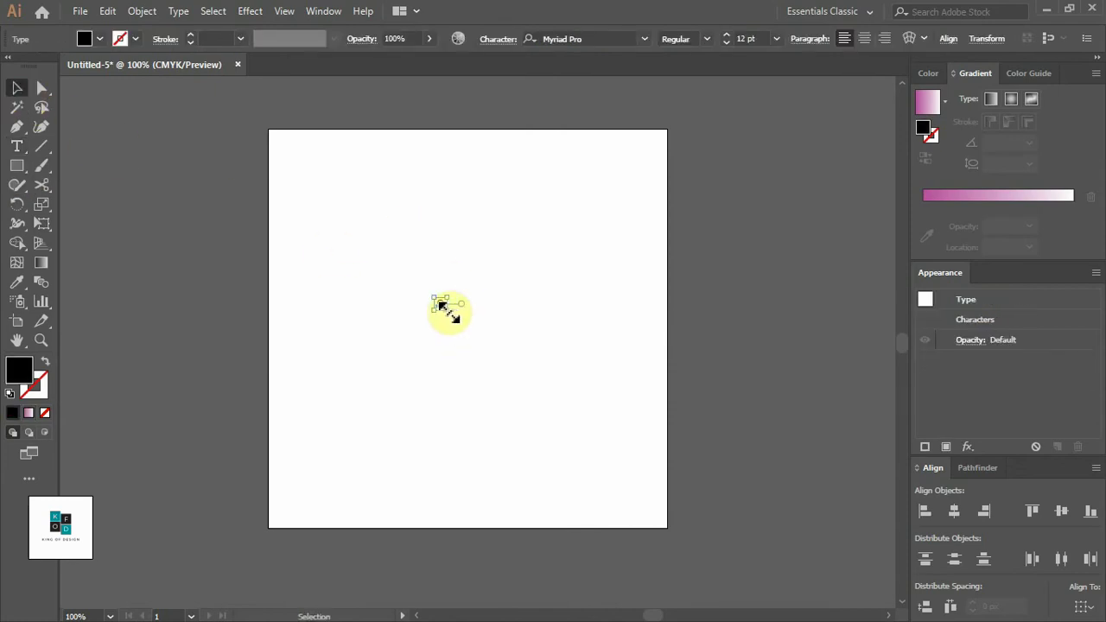
Scale the O into a large letter on the left of the artboard.
drag(440, 305, 530, 444)
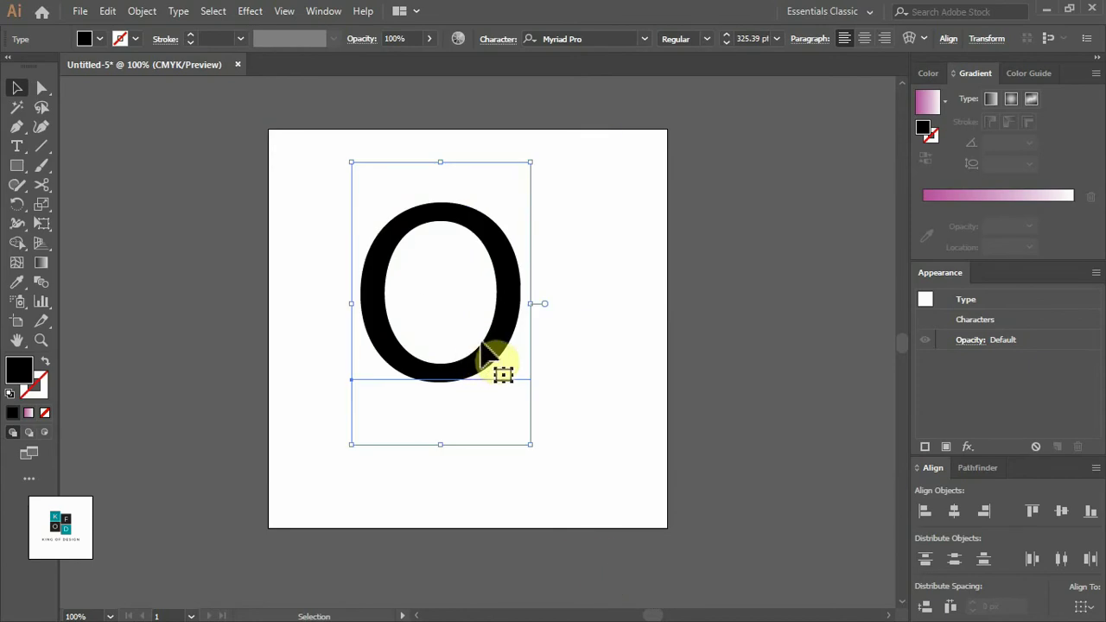
drag(485, 350, 462, 395)
key(ctrl+z)
key(ctrl+equal)
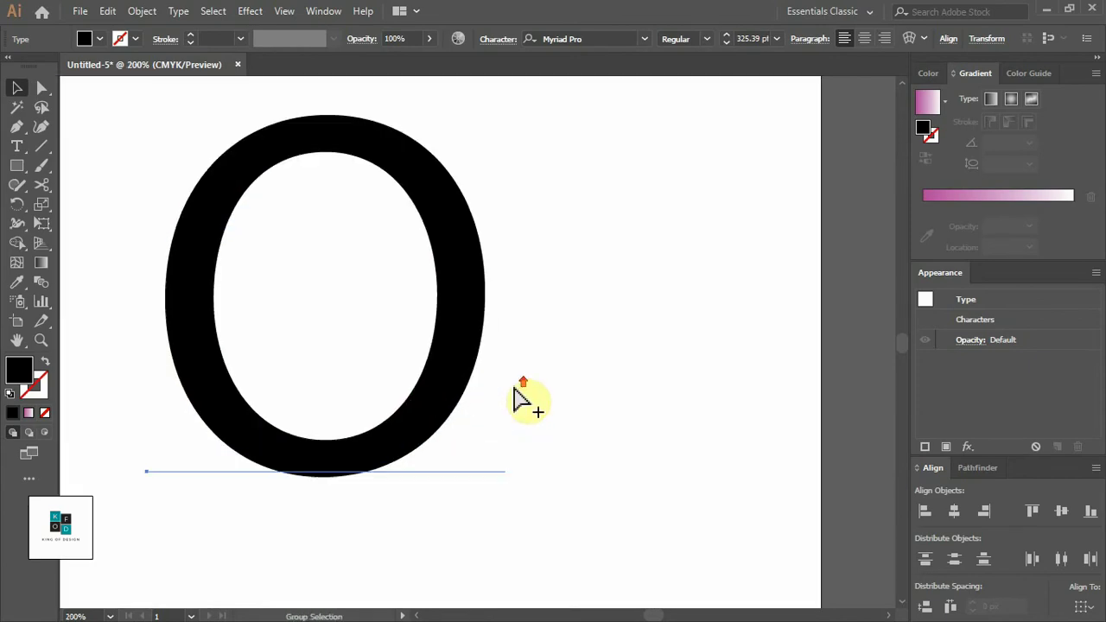
key(ctrl+minus)
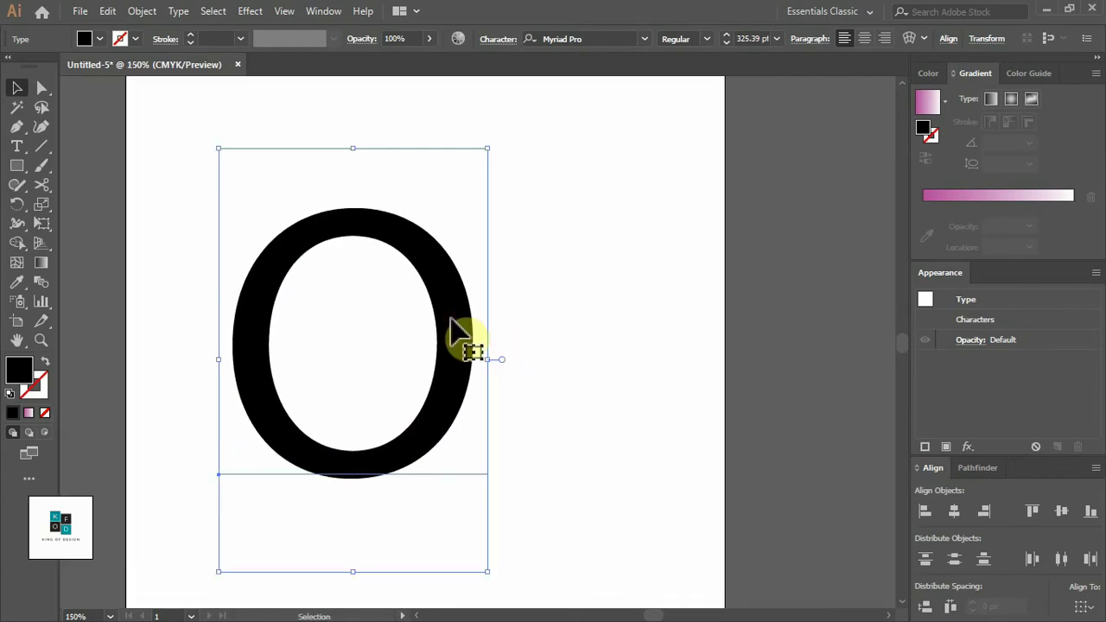
Convert the large O text to outlines.
right_click(451, 318)
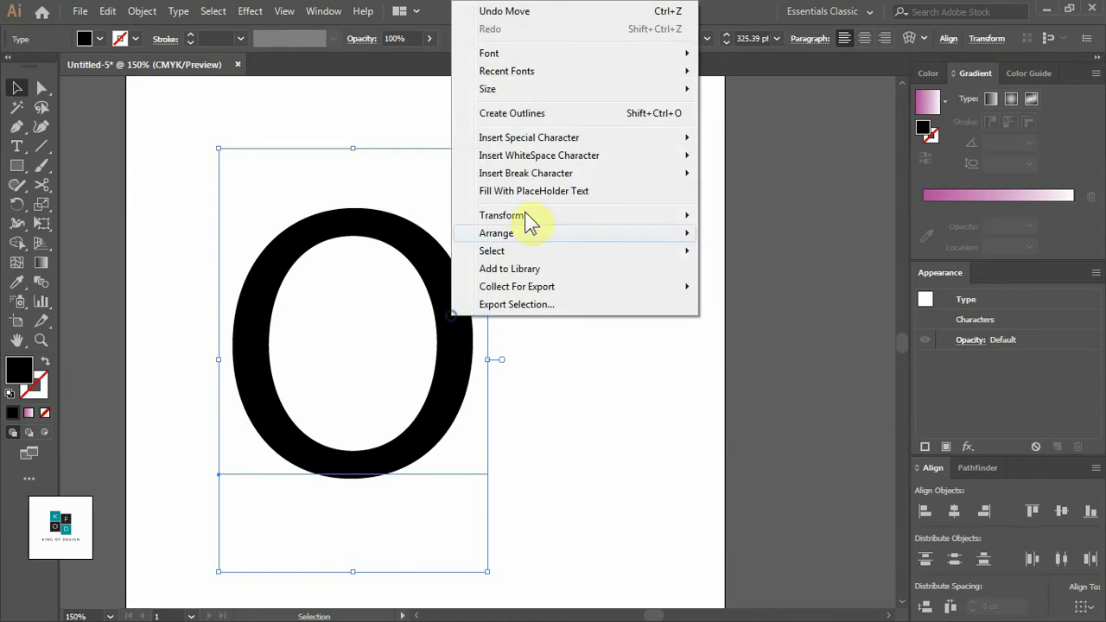
click(516, 121)
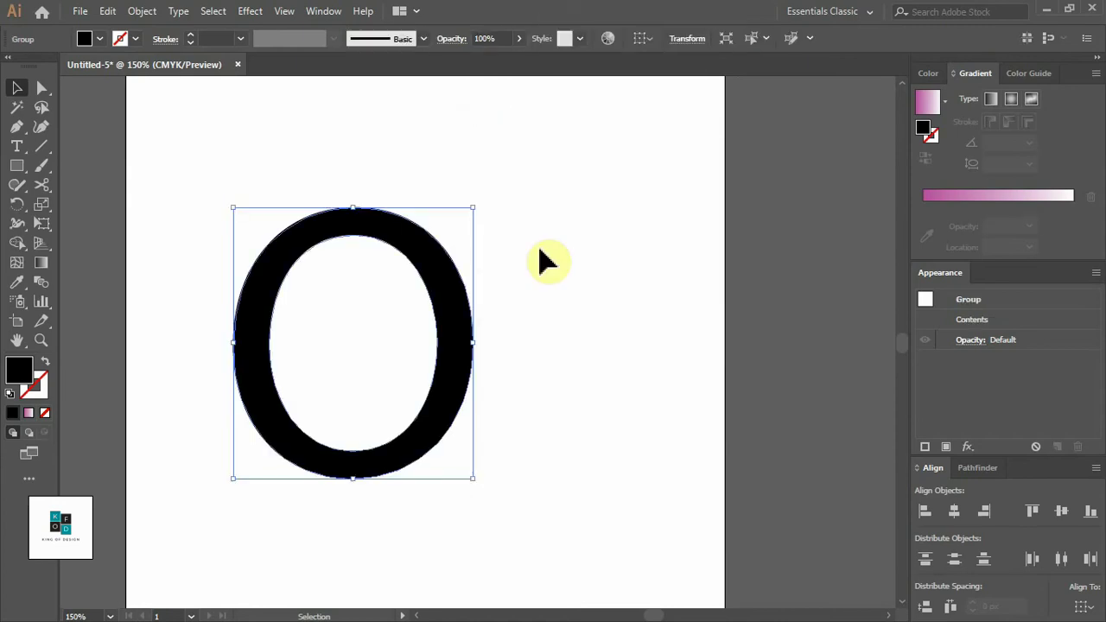
click(478, 318)
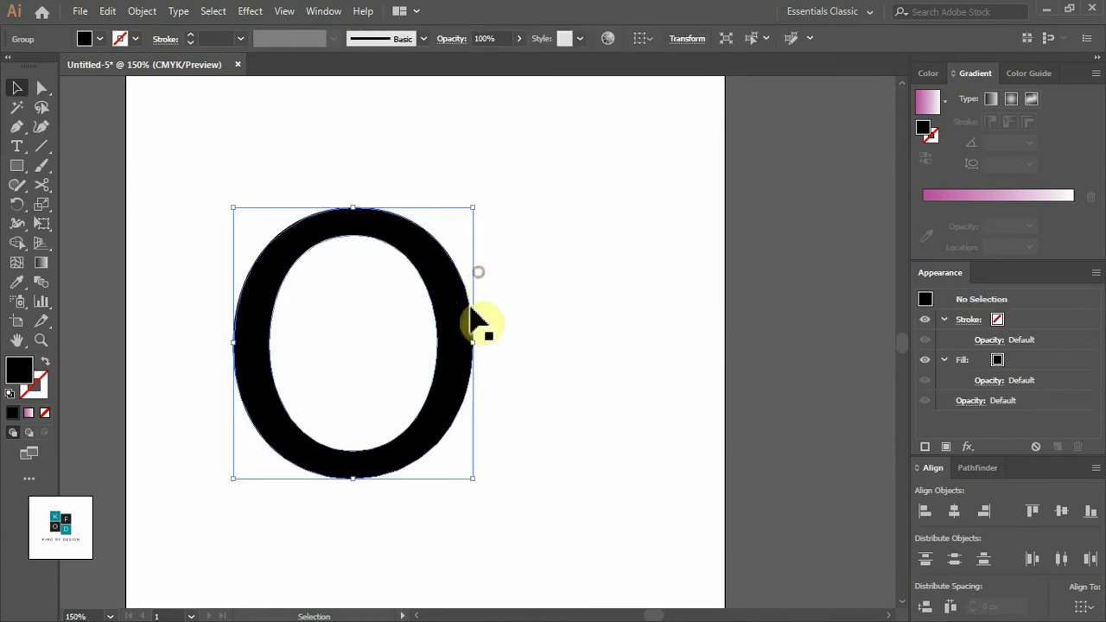
Draw a small circle to the upper right of the O with the Ellipse tool.
click(17, 165)
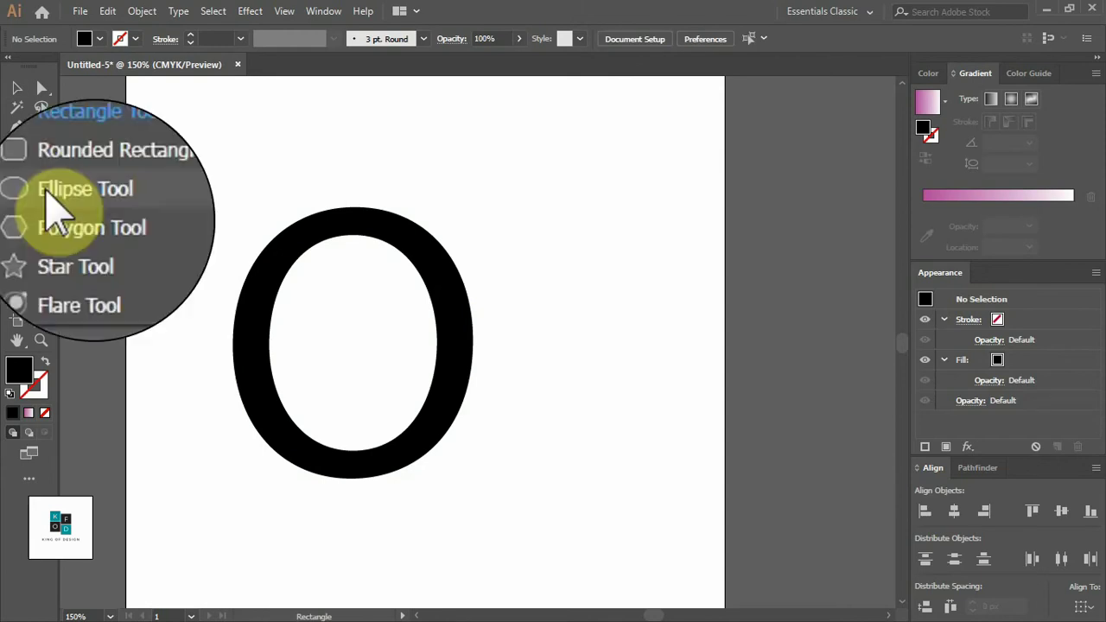
click(78, 204)
mouse_move(589, 179)
mouse_down()
mouse_move(612, 217)
mouse_move(607, 199)
mouse_up()
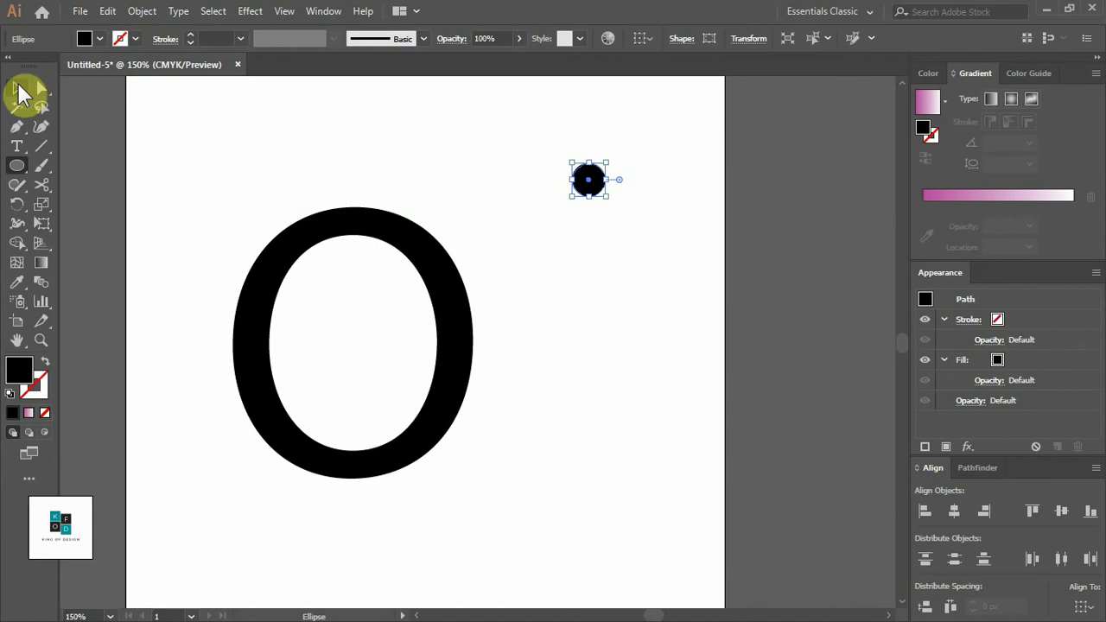
click(21, 93)
Fill the circle with a gradient running from light blue to dark navy.
click(48, 262)
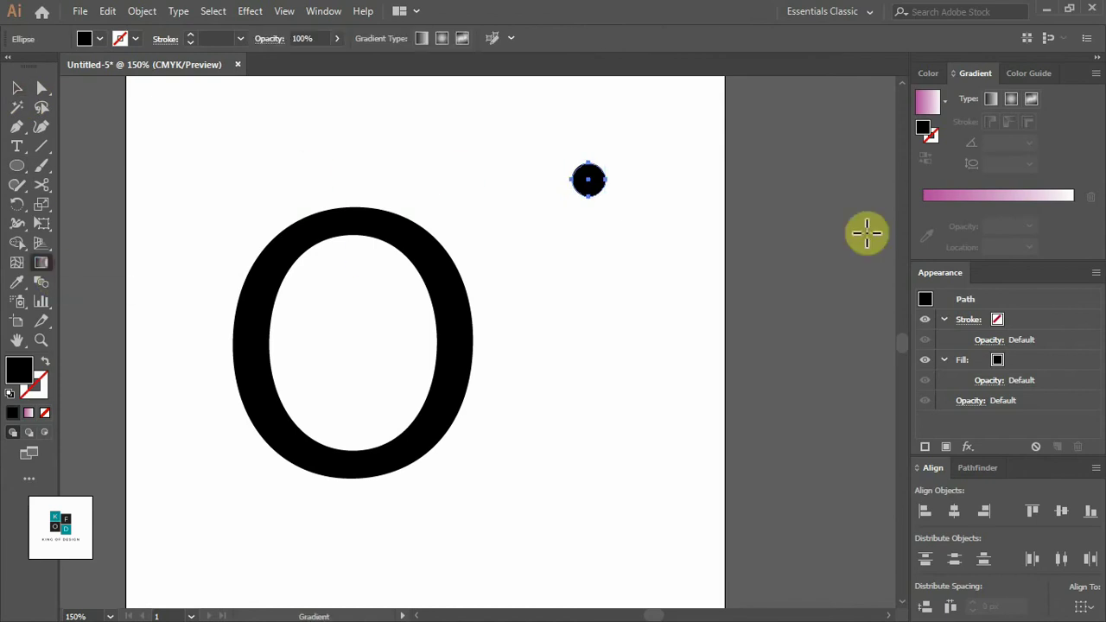
click(964, 201)
double_click(923, 206)
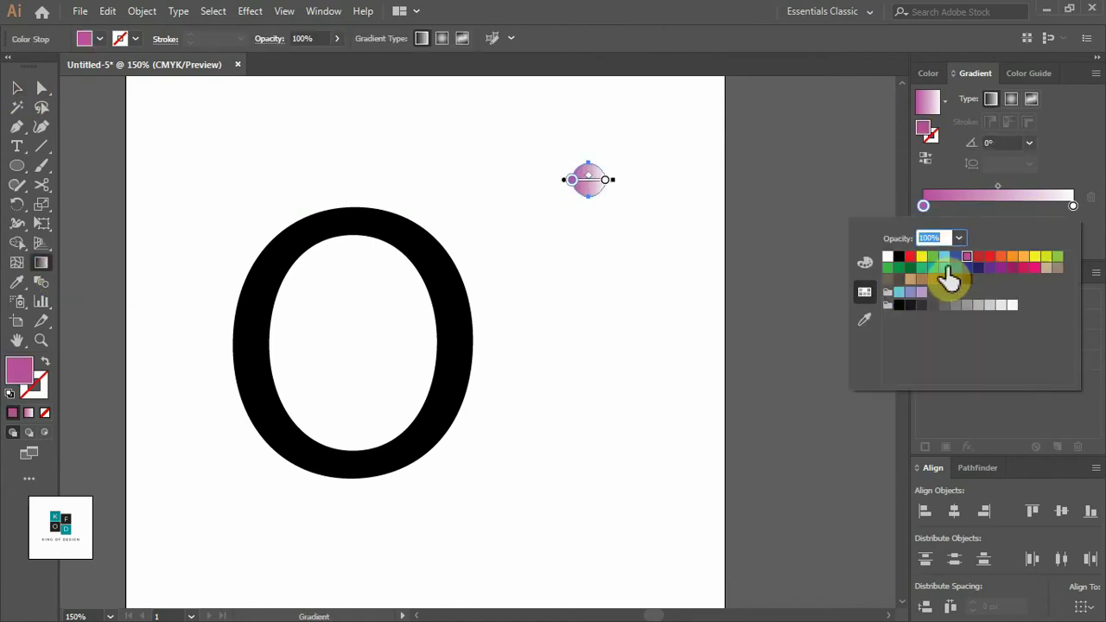
click(944, 267)
click(1074, 208)
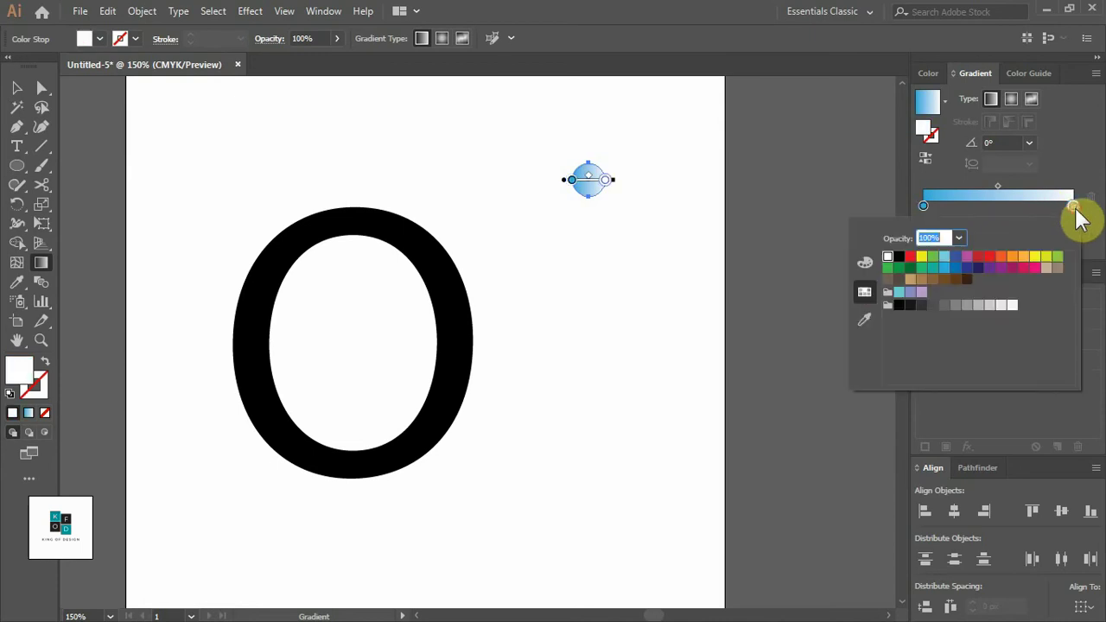
click(975, 270)
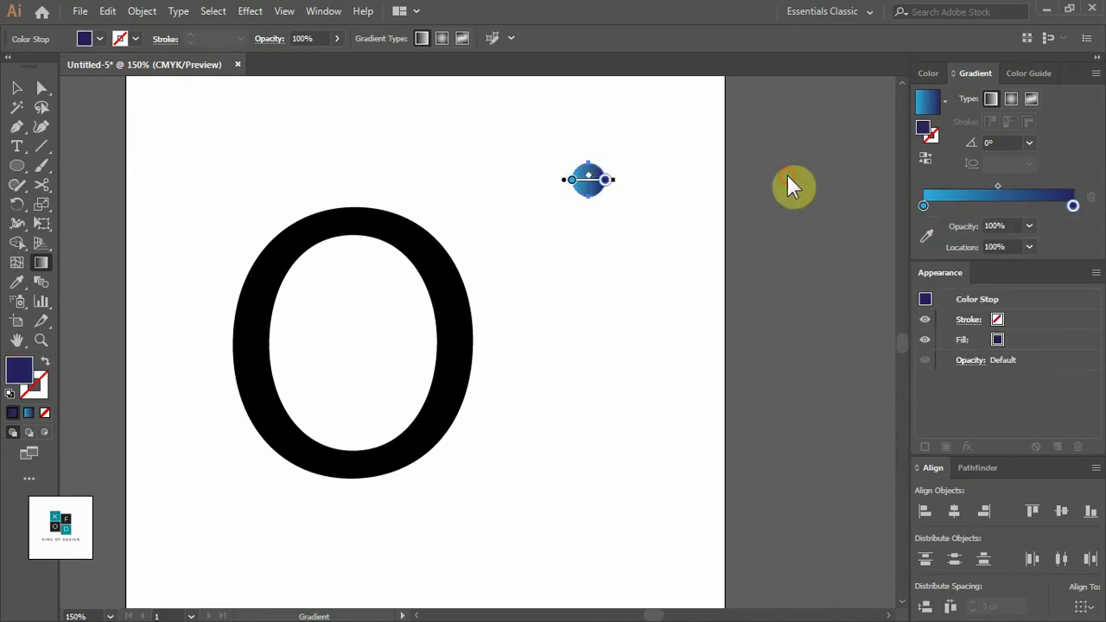
click(812, 198)
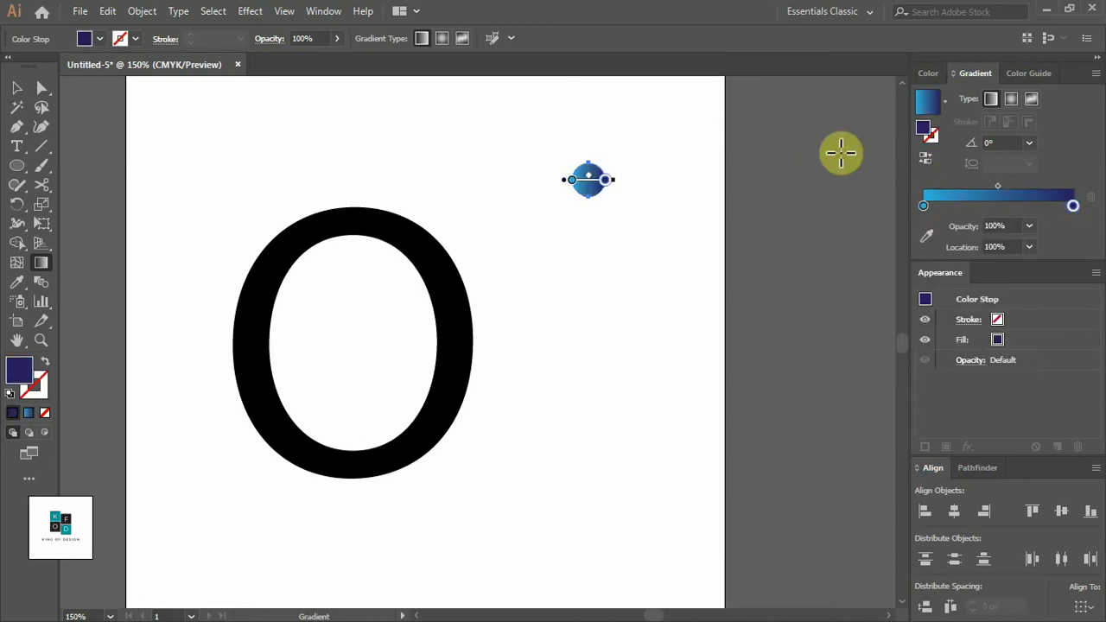
click(14, 88)
click(376, 169)
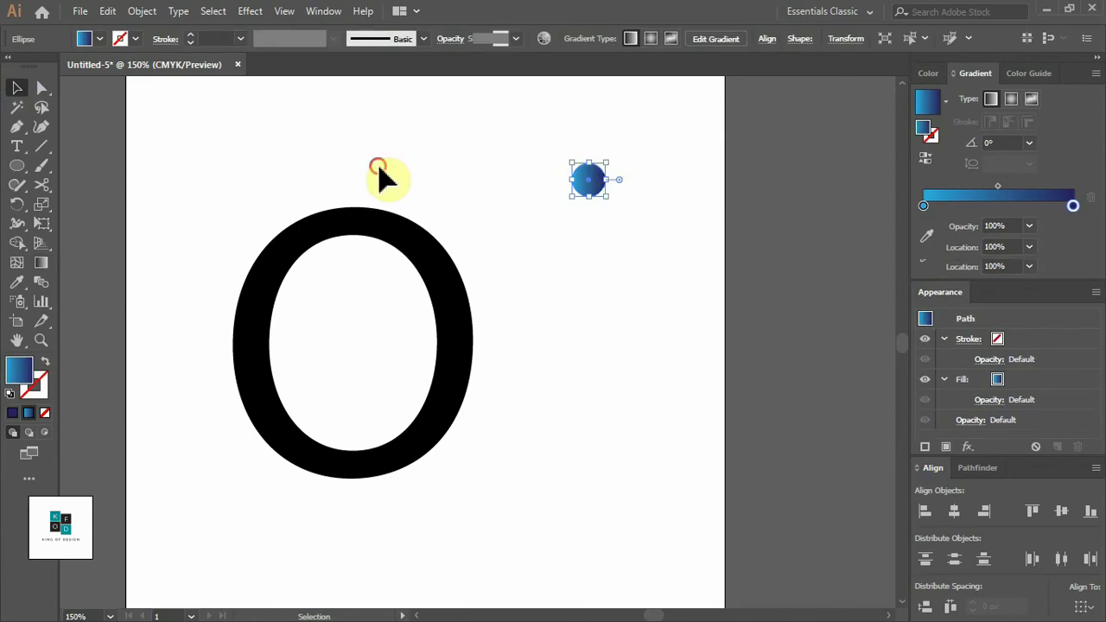
Move the small circle slightly lower on the artboard.
drag(589, 183, 652, 311)
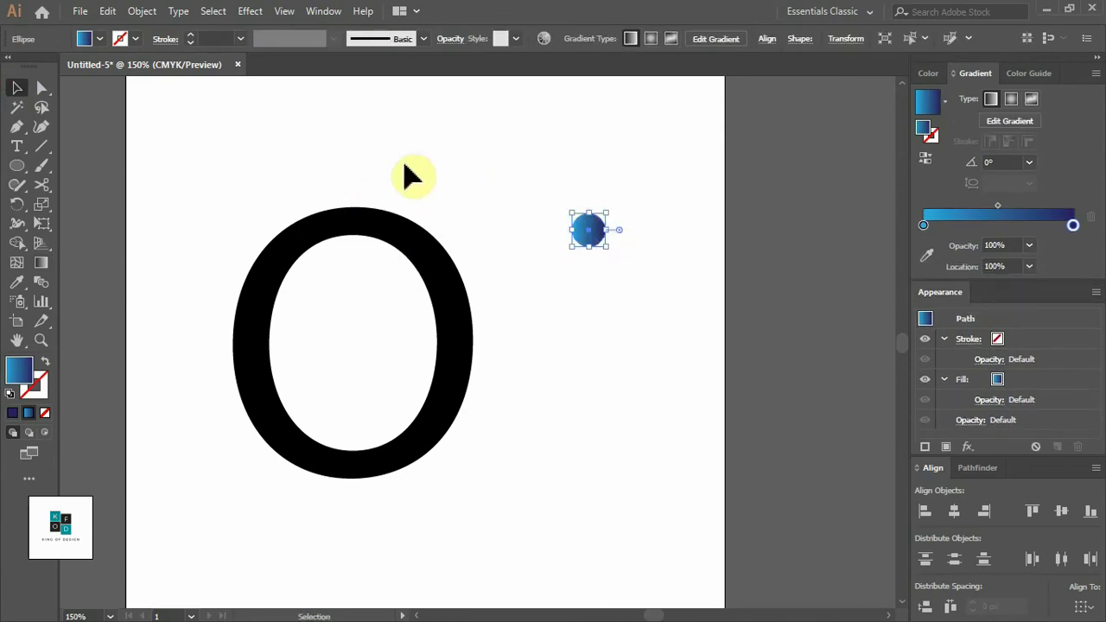
scroll(415, 172, down, 1)
scroll(414, 172, up, 1)
scroll(414, 173, down, 1)
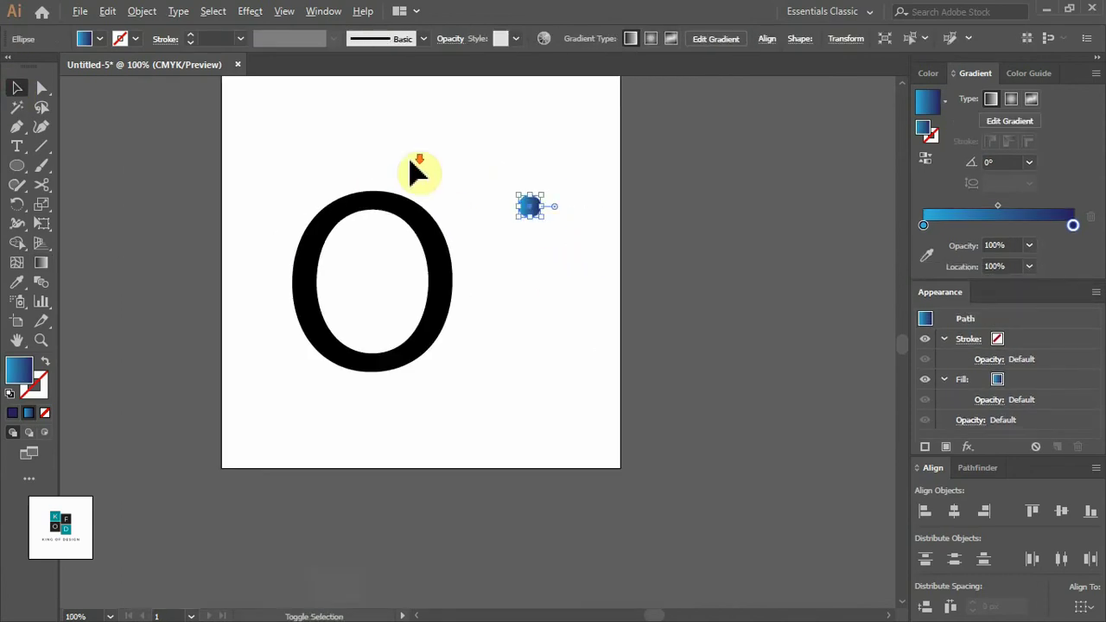
drag(420, 173, 420, 199)
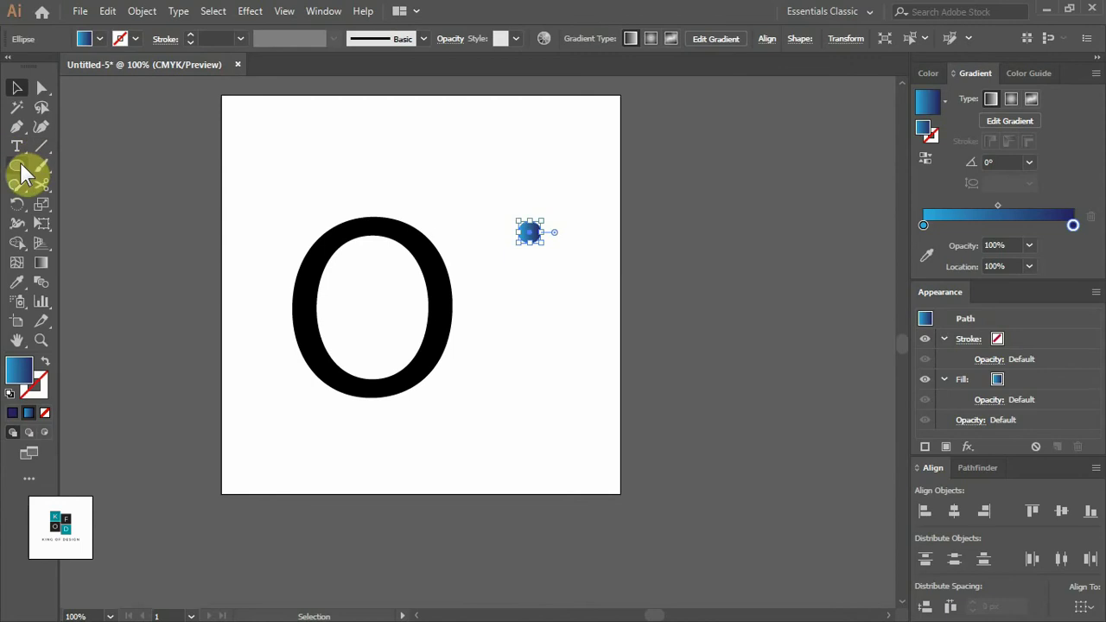
Draw an artboard-sized rectangle with a vertical light-to-dark blue gradient.
drag(23, 173, 68, 164)
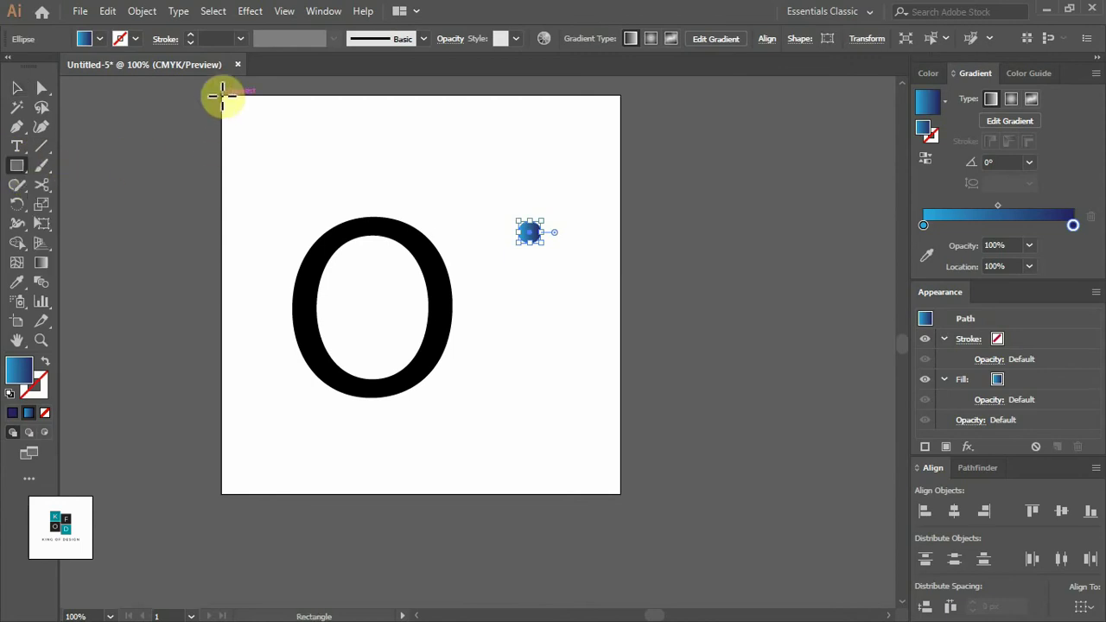
drag(222, 95, 620, 496)
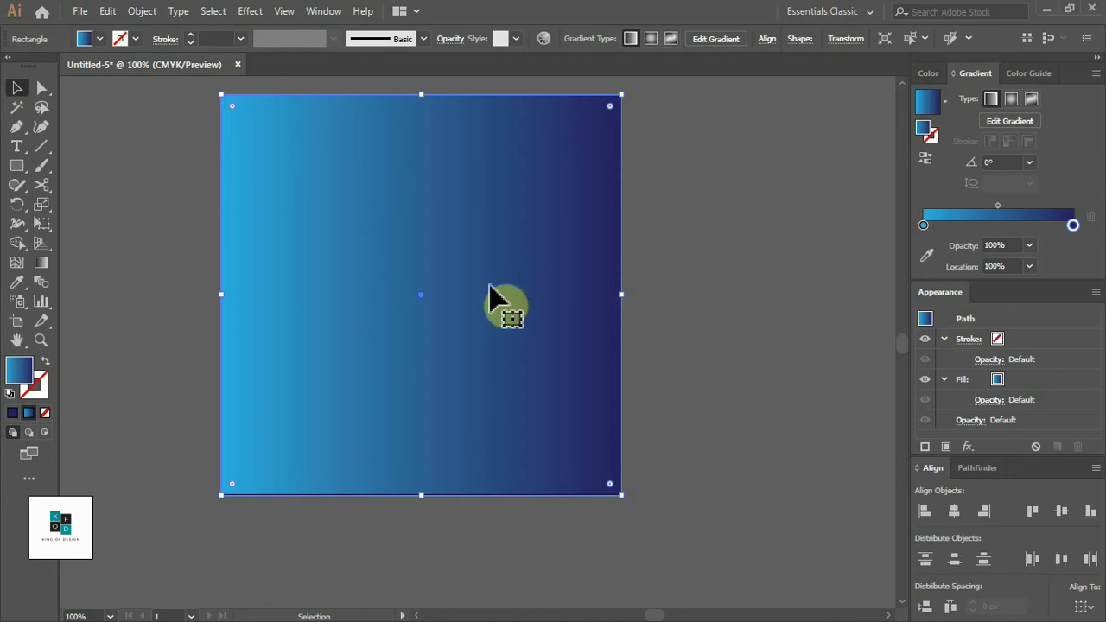
click(41, 262)
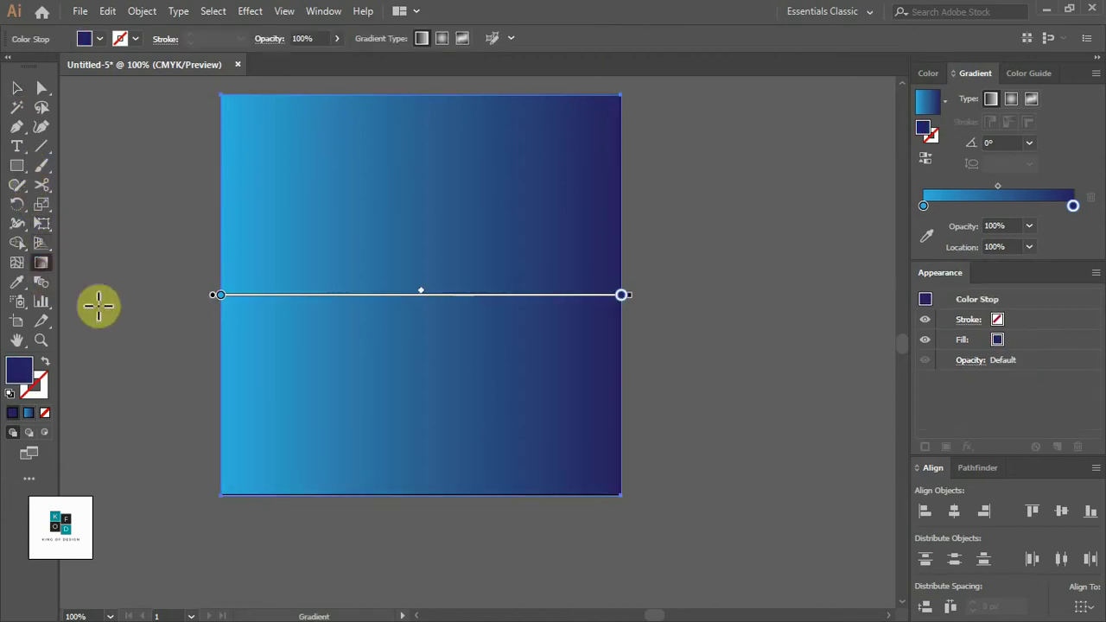
drag(387, 89, 378, 568)
click(16, 89)
click(332, 183)
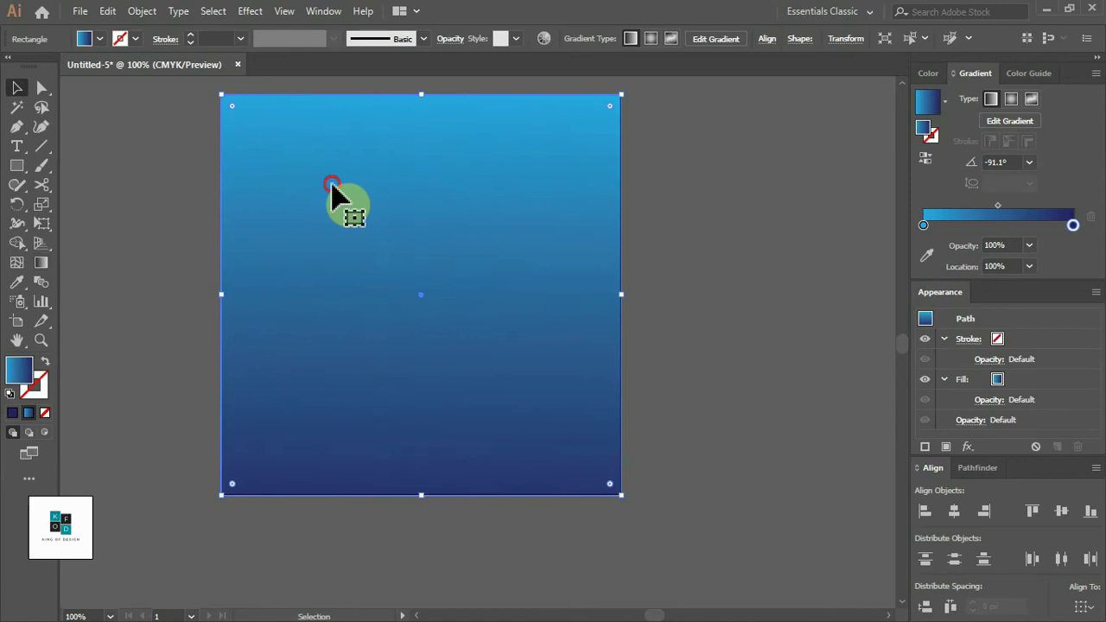
Send the background rectangle to the back and nudge the small circle up and right.
key(o)
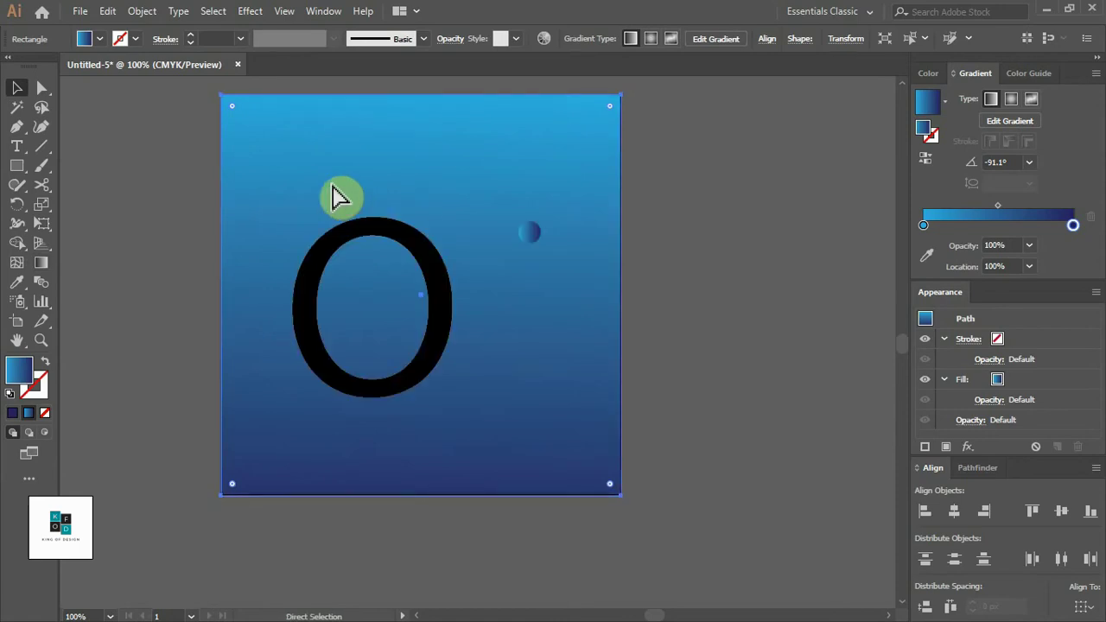
click(688, 190)
drag(529, 238, 548, 247)
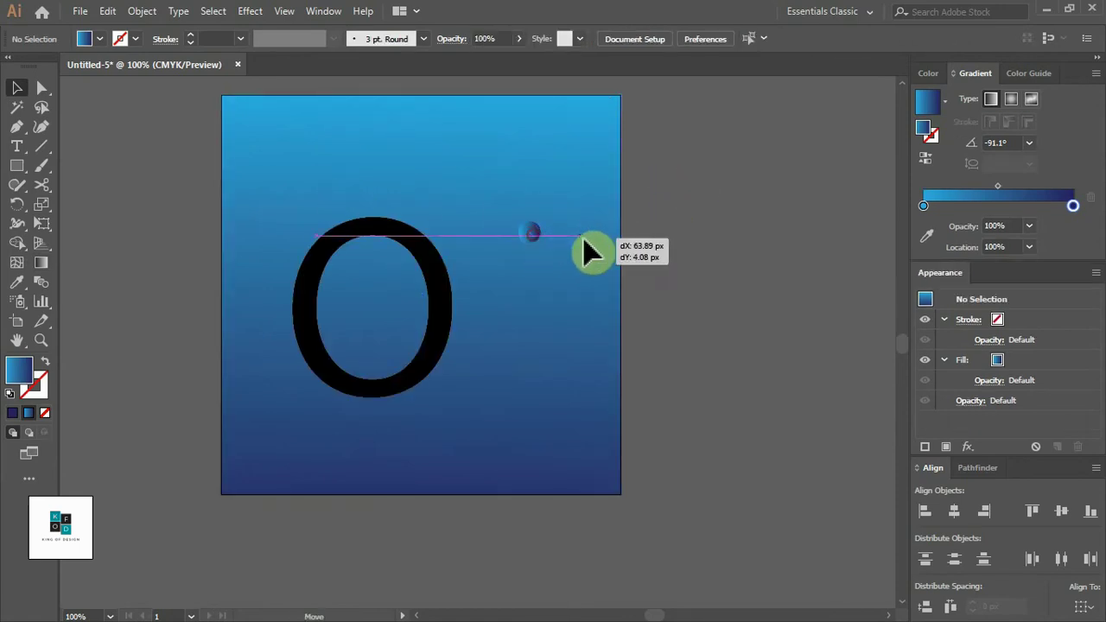
click(556, 257)
scroll(555, 250, up, 3)
click(551, 183)
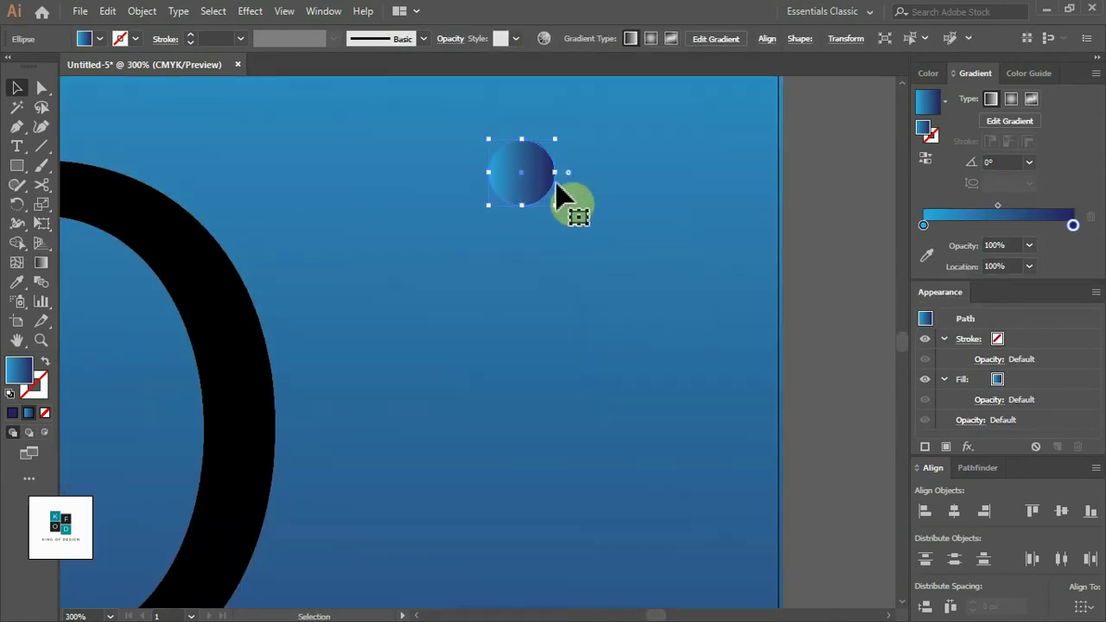
Recolour the circle's gradient stops to orange and yellow.
double_click(923, 226)
click(1046, 276)
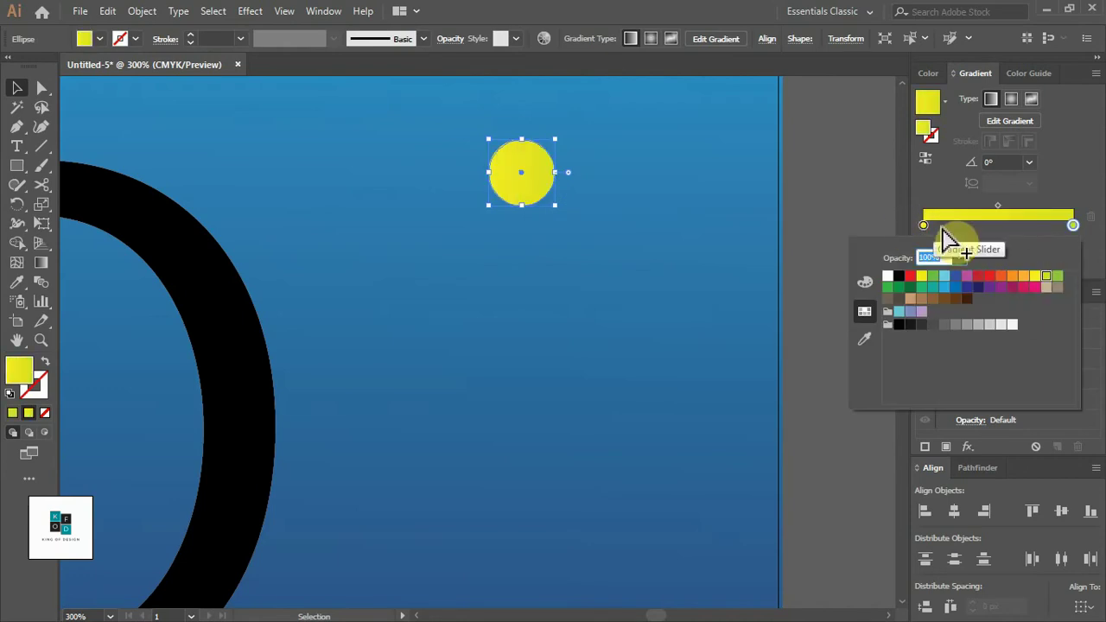
click(1012, 277)
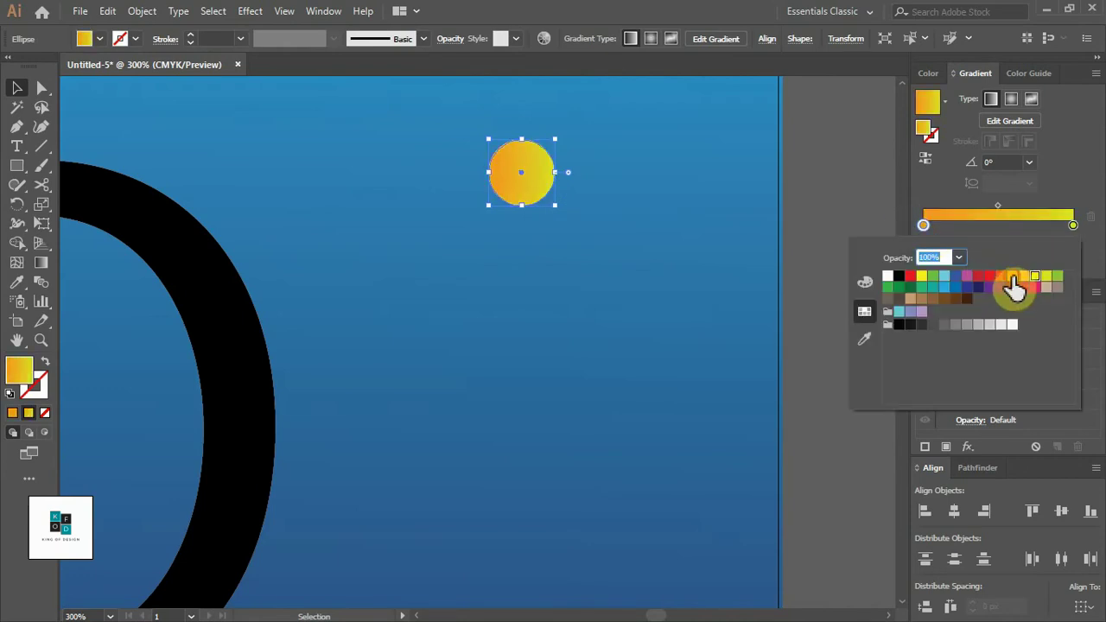
click(856, 193)
click(860, 199)
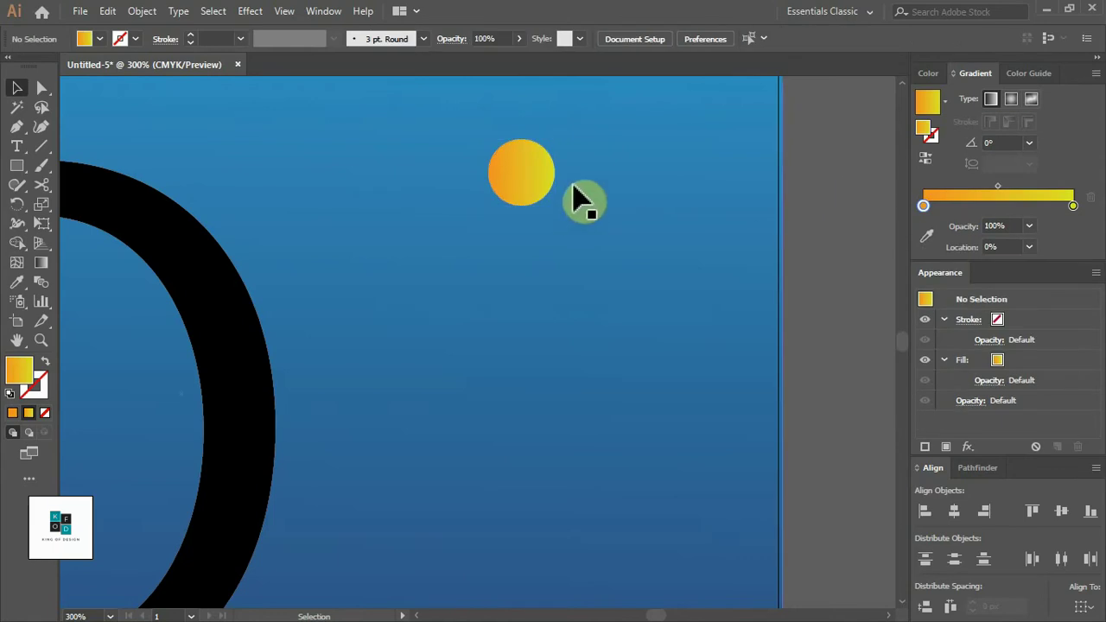
Duplicate the circle below, centre both horizontally, and blend them together.
mouse_move(529, 178)
mouse_down()
mouse_move(573, 204)
mouse_move(590, 419)
mouse_up()
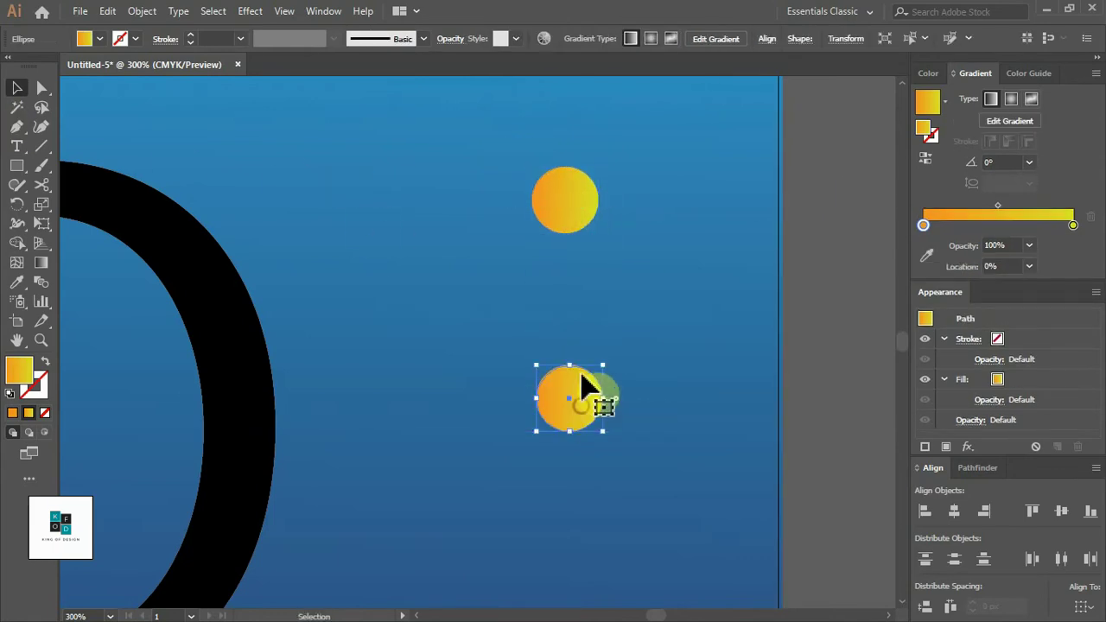
shift+click(585, 187)
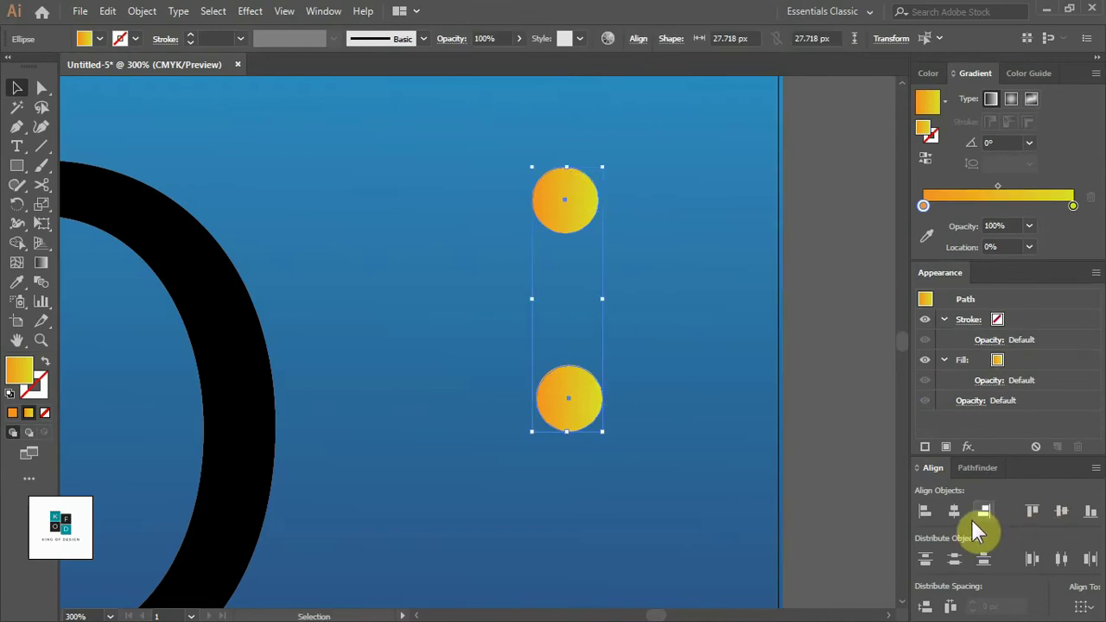
click(953, 510)
click(812, 358)
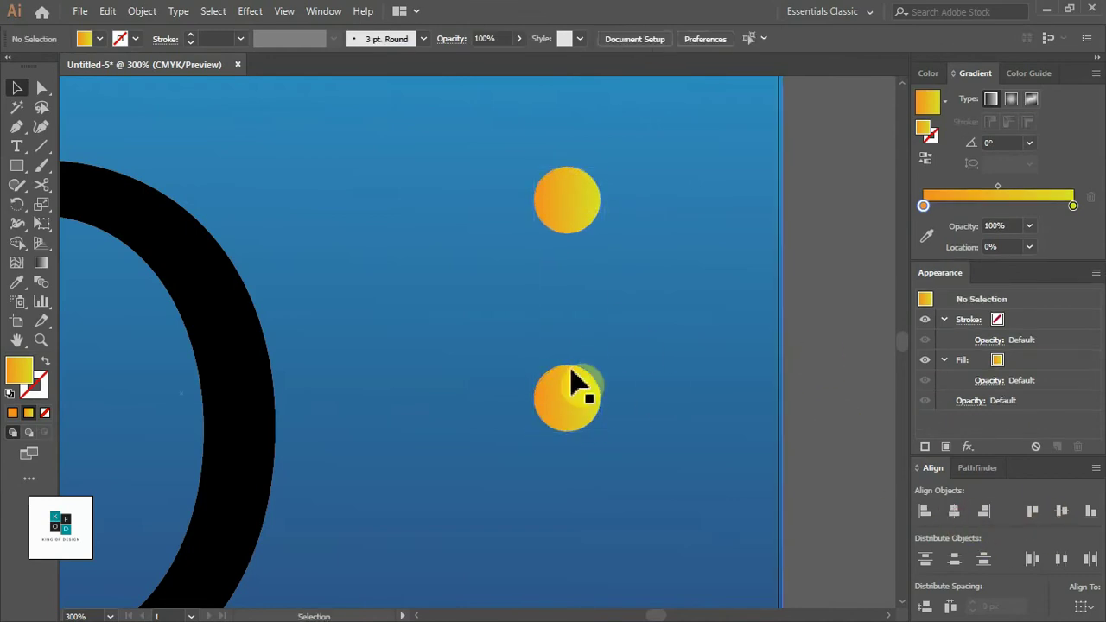
click(578, 384)
shift+click(564, 209)
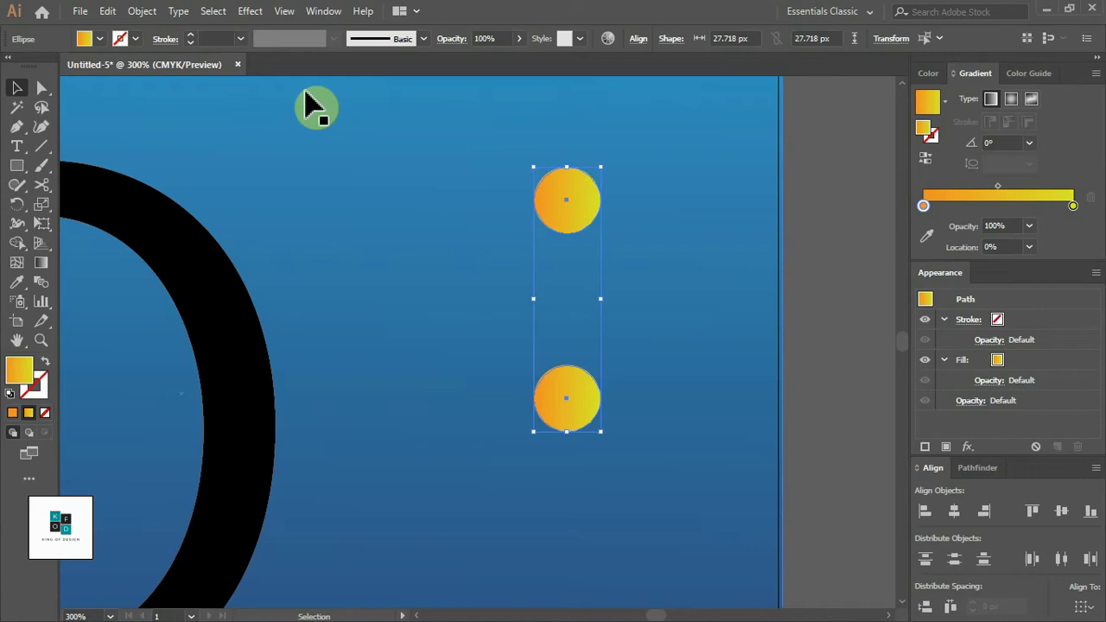
click(142, 11)
mouse_move(216, 448)
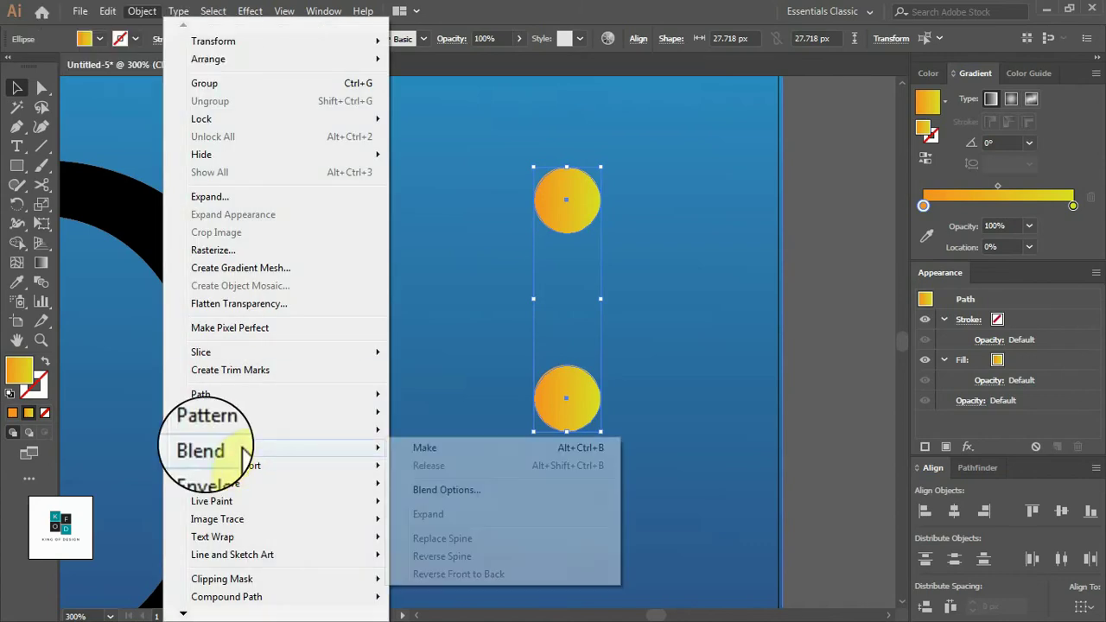
click(465, 451)
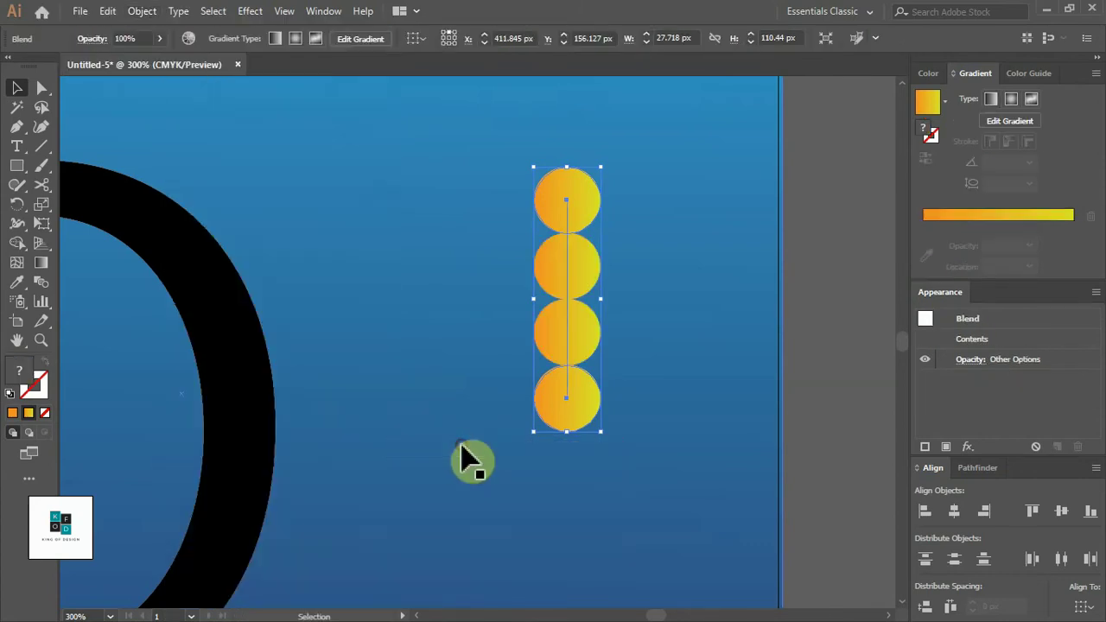
Set the blend spacing to Specified Distance of 1.5 px.
double_click(38, 285)
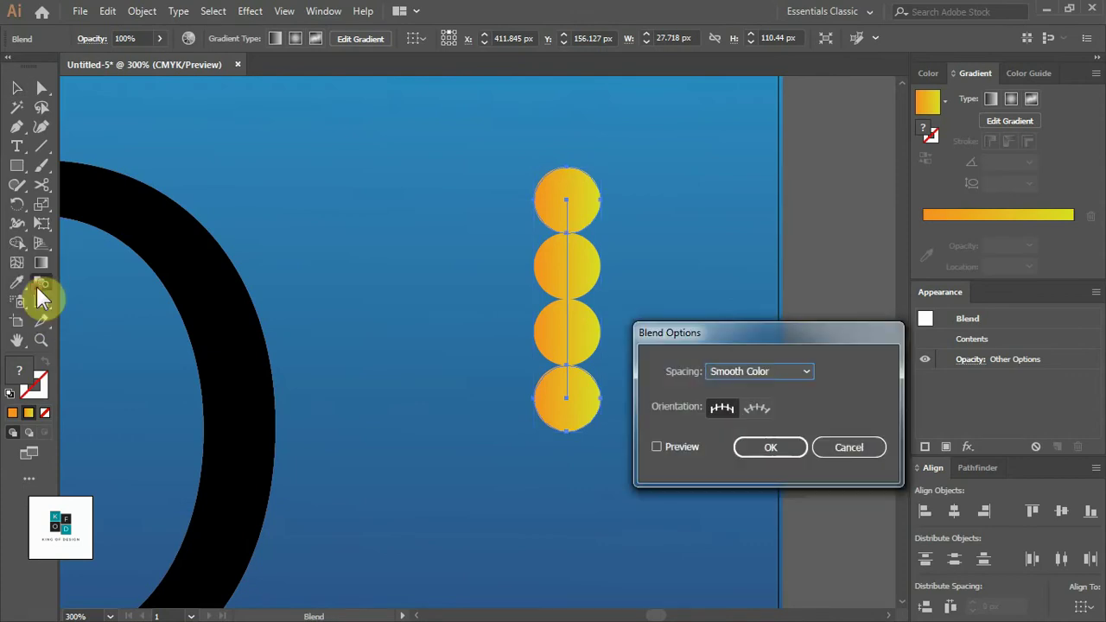
click(656, 447)
click(804, 371)
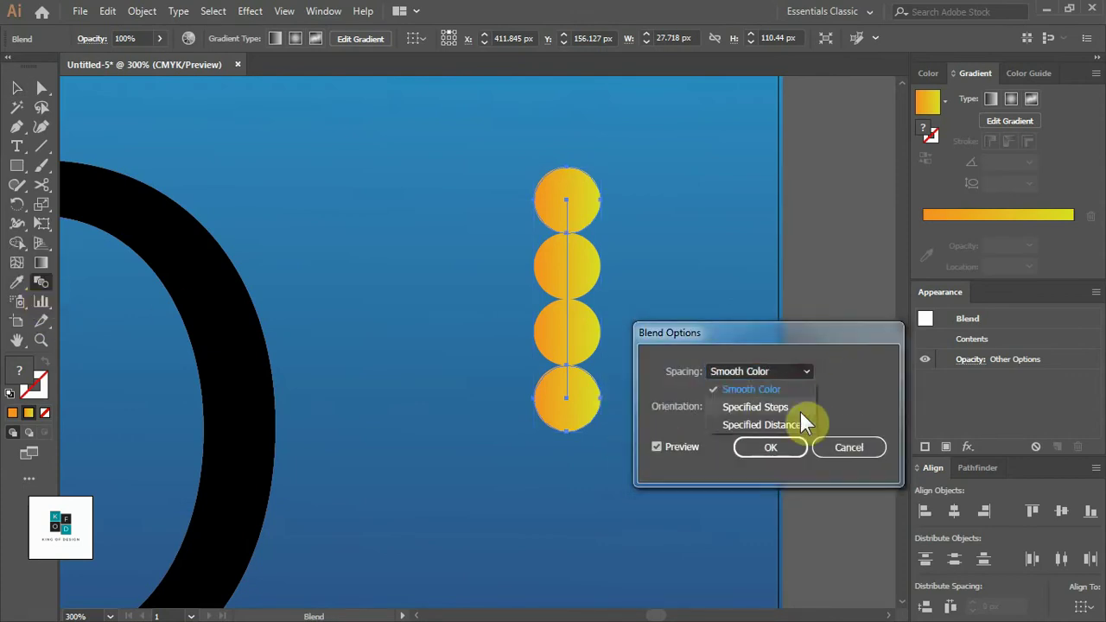
click(762, 424)
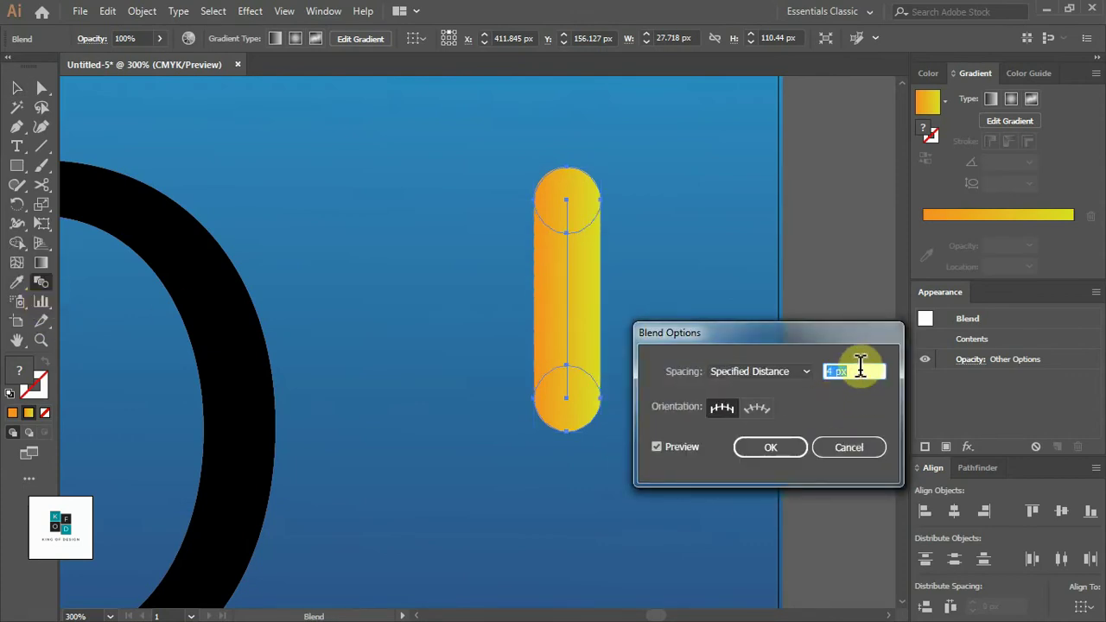
text(1.)
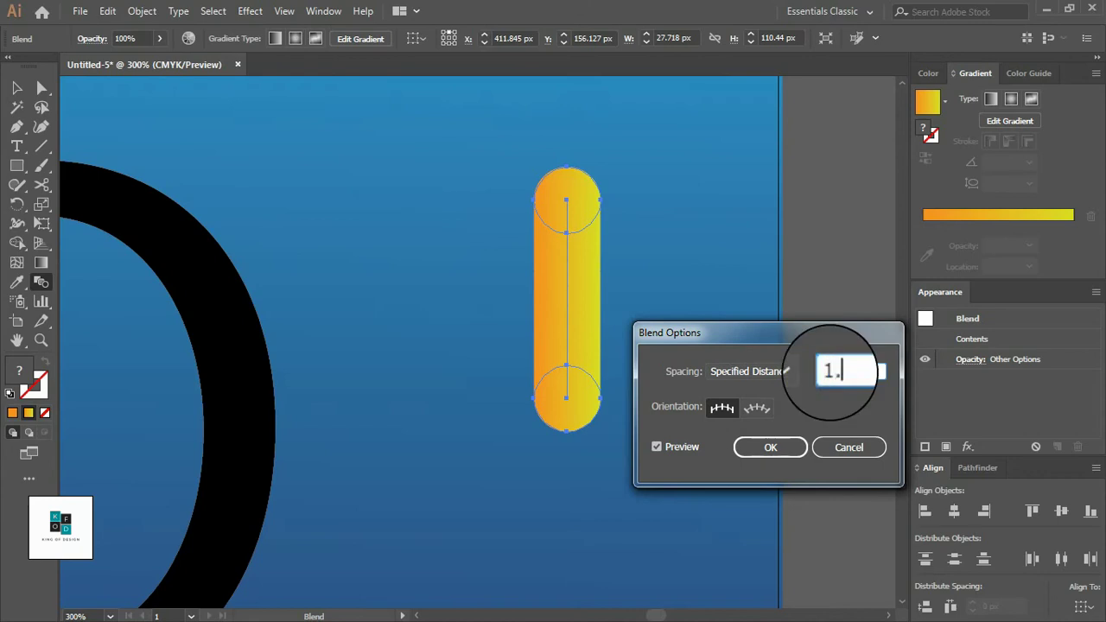
text(5)
click(661, 448)
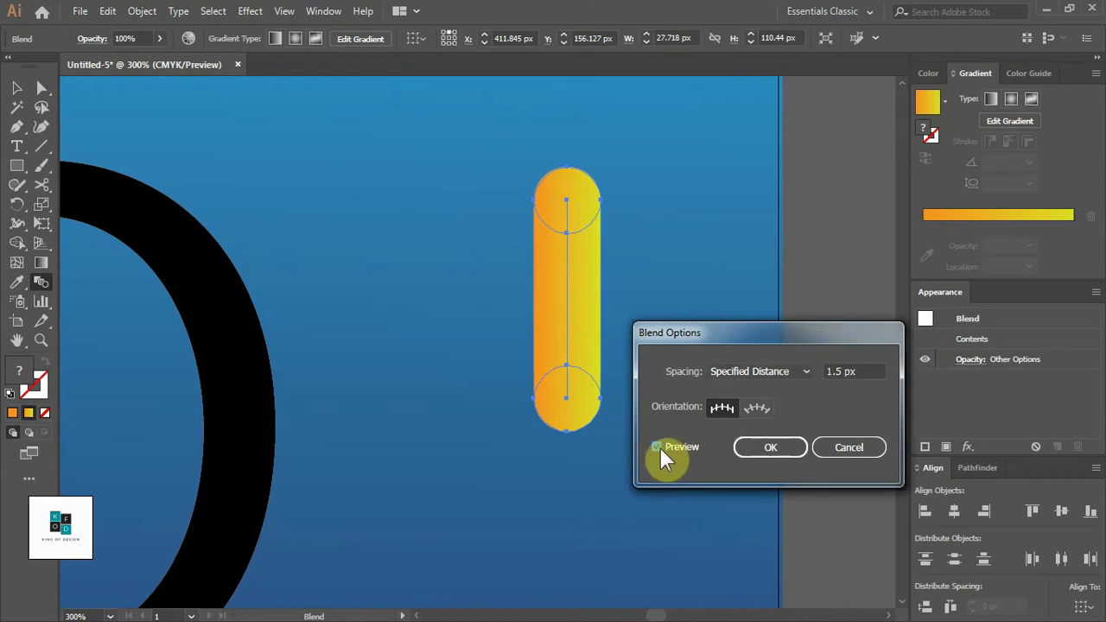
click(660, 448)
click(749, 450)
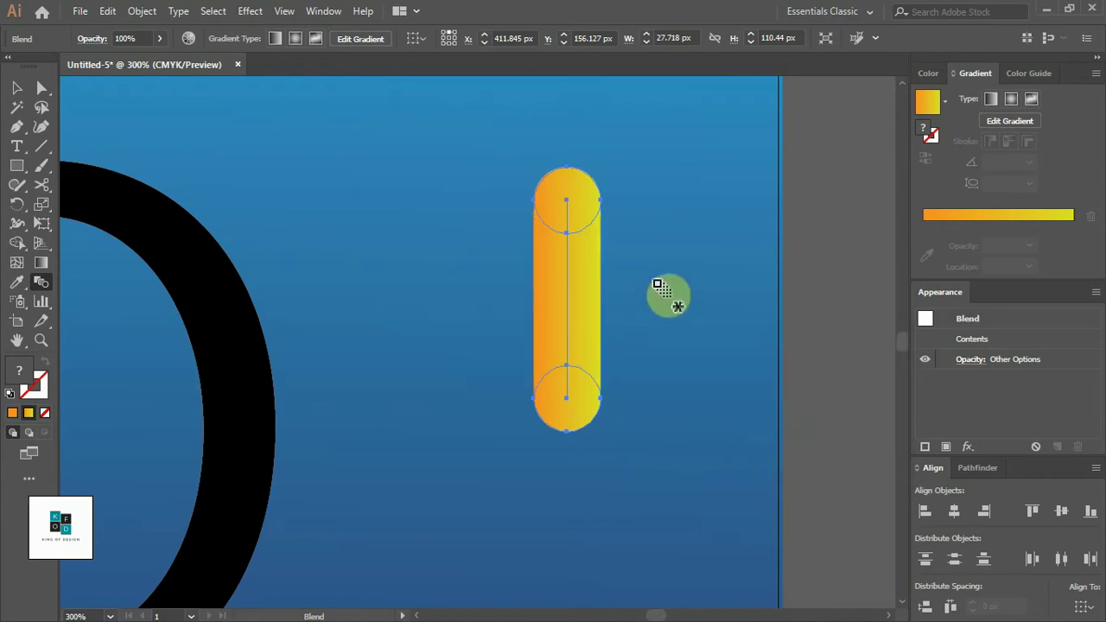
click(17, 87)
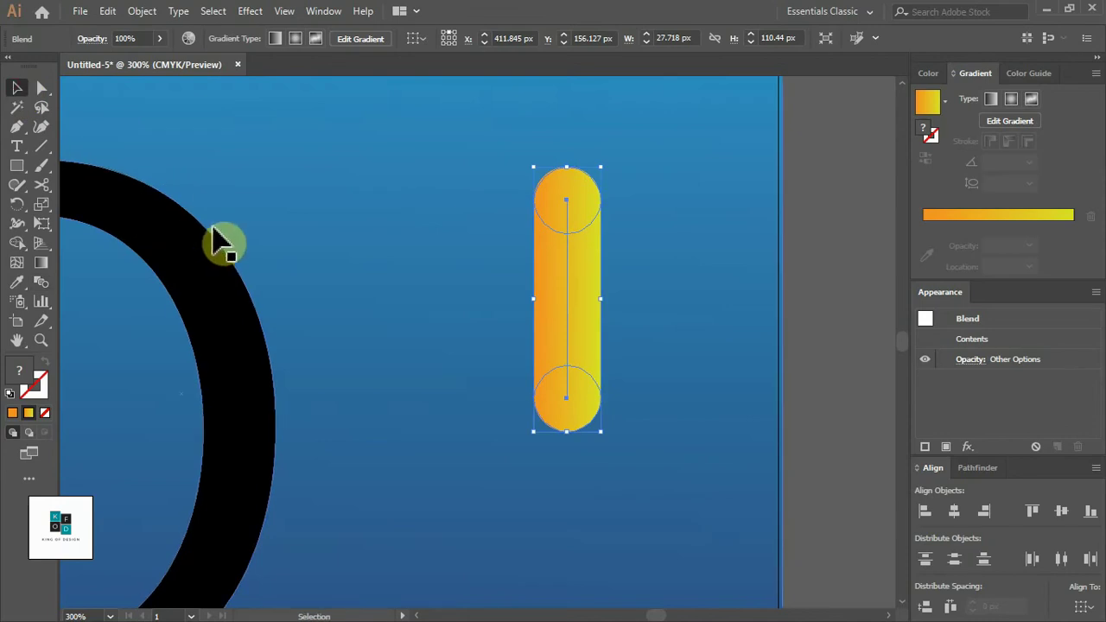
Give the O no fill and a black outline.
scroll(217, 242, down, 1)
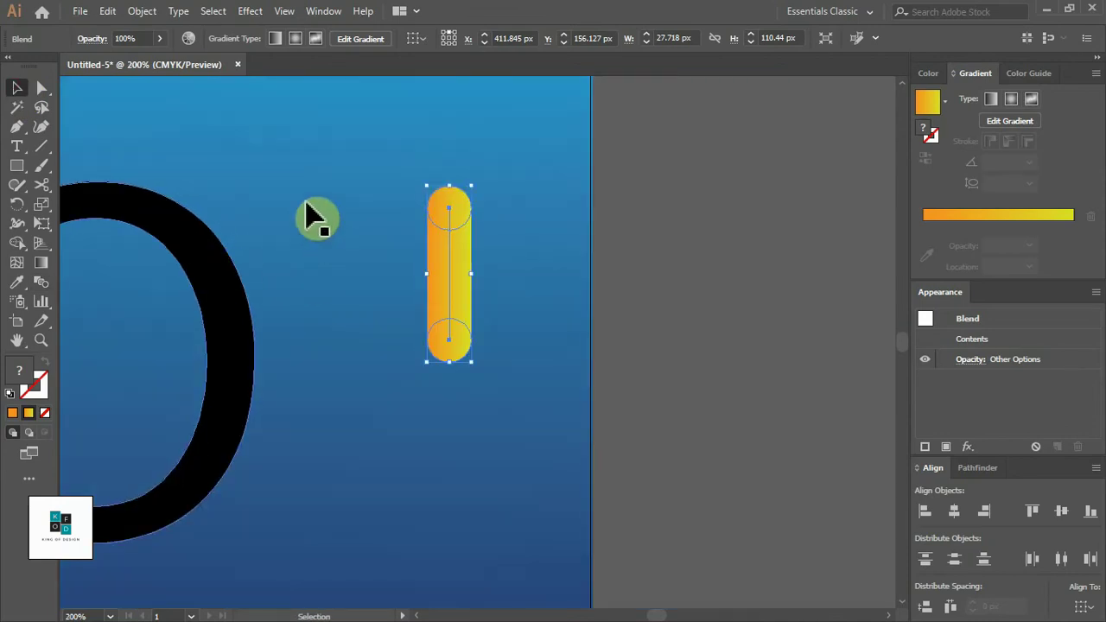
scroll(317, 218, left, 3)
click(415, 247)
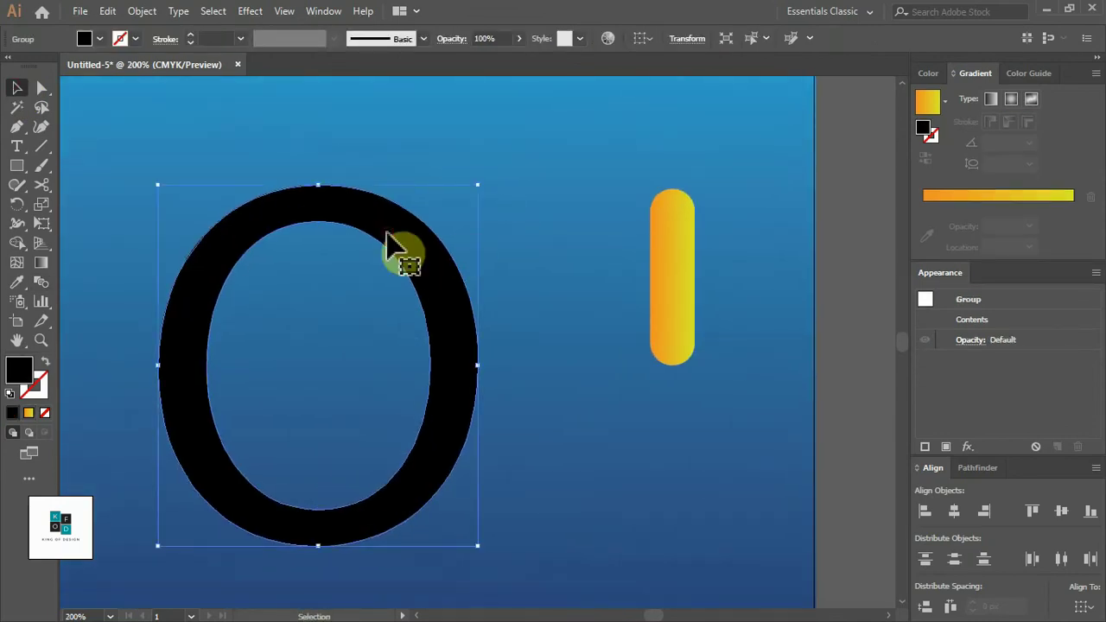
click(98, 39)
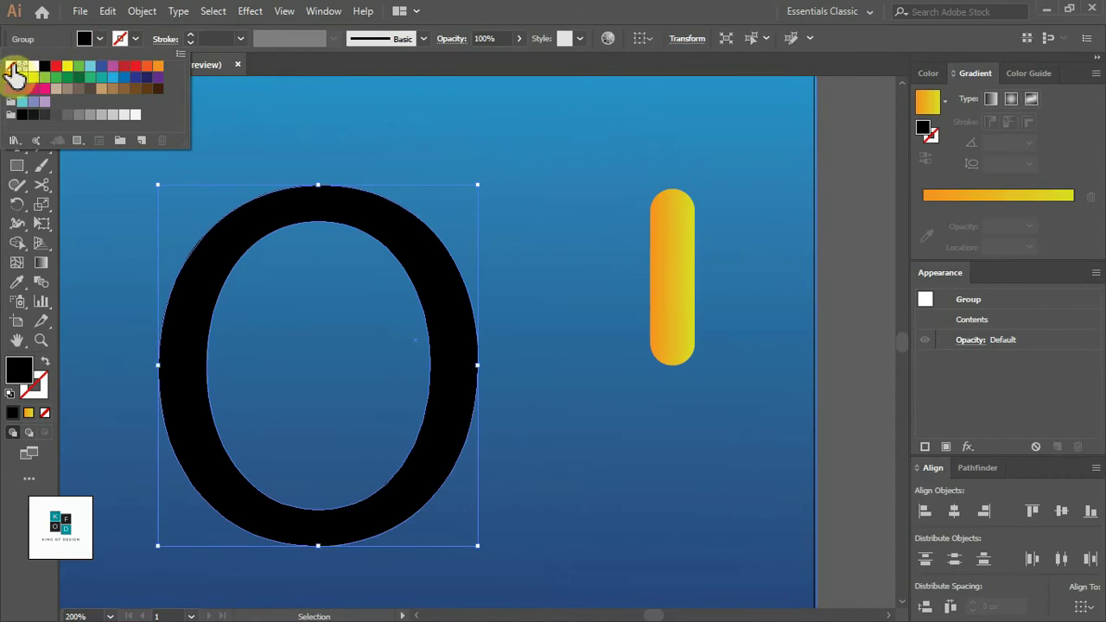
click(10, 66)
click(136, 40)
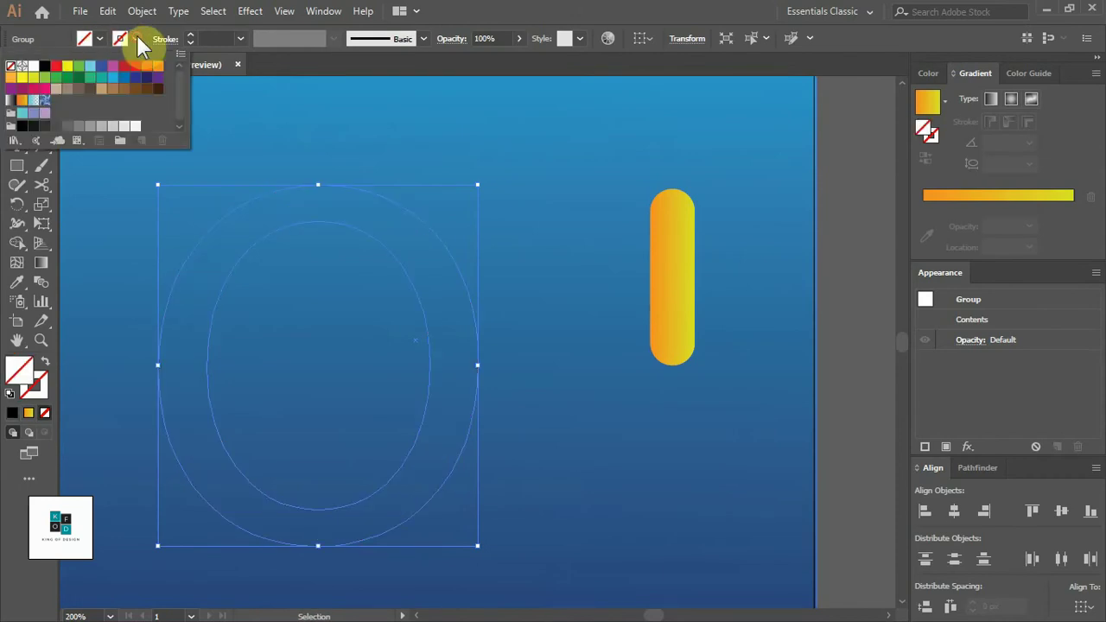
click(45, 78)
Send the blue background rectangle behind the other shapes.
click(316, 139)
key(ctrl+shift+bracketright)
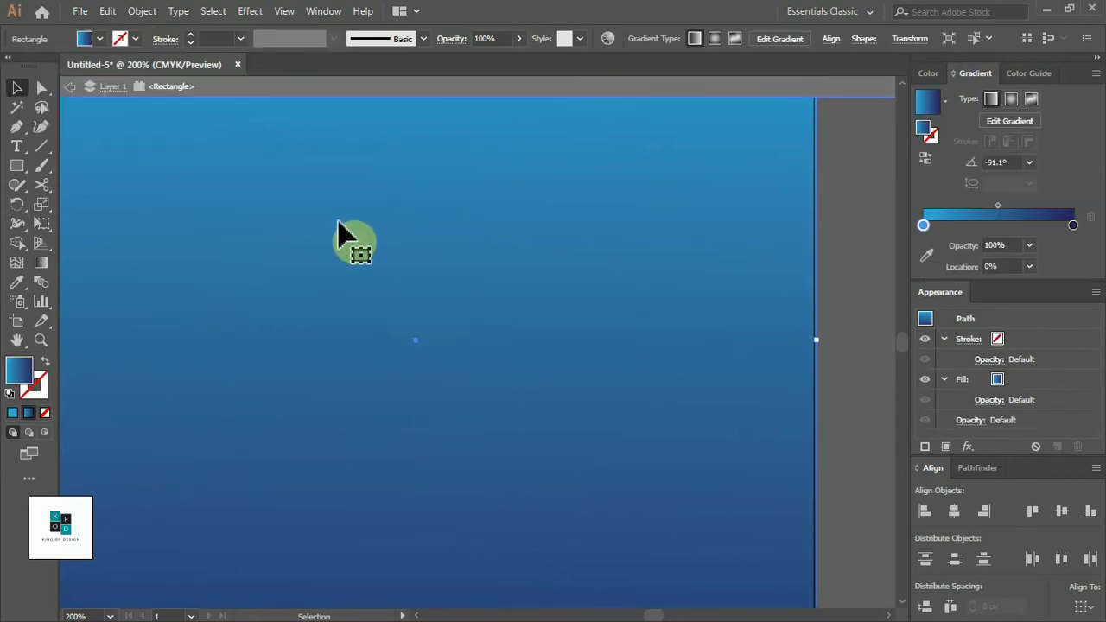
key(ctrl+shift+bracketleft)
Delete the O's inner ellipse, leaving a single oval outline.
double_click(355, 228)
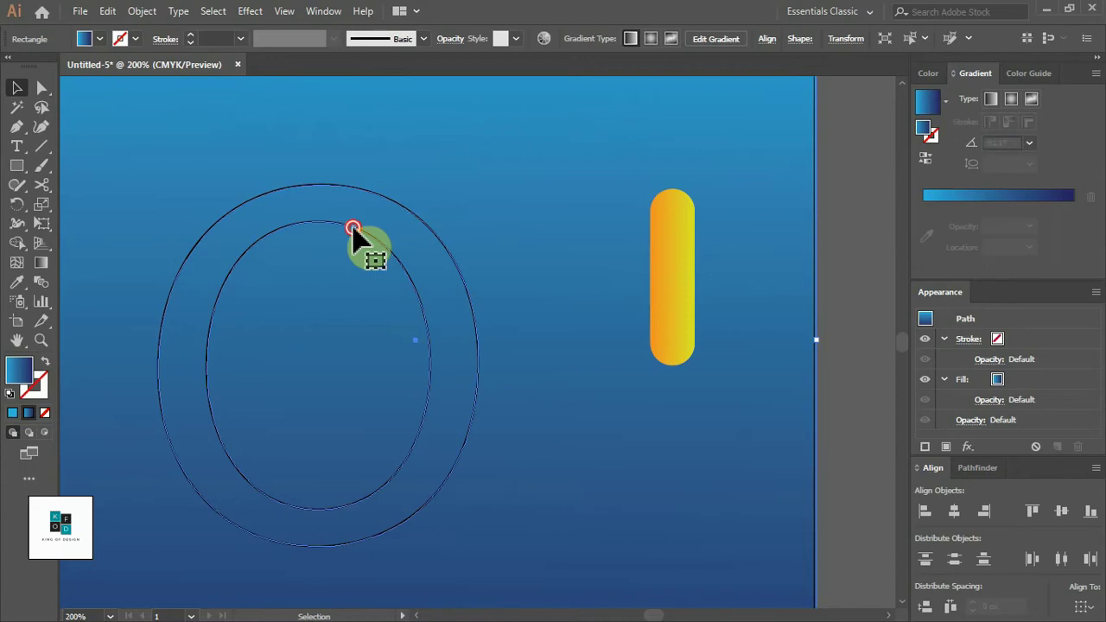
click(354, 228)
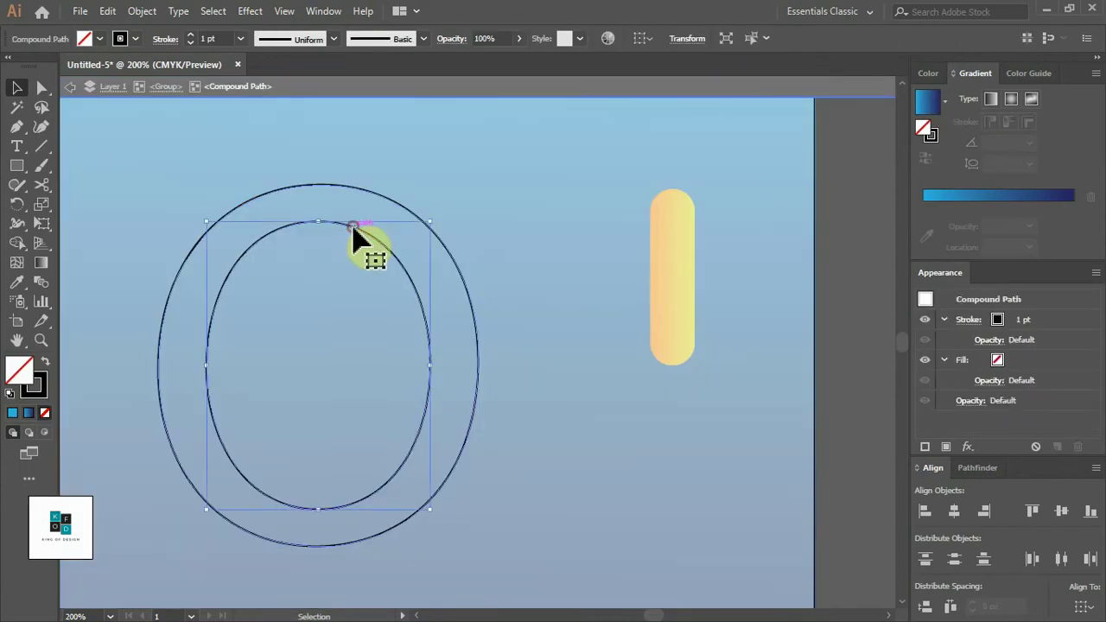
key(Delete)
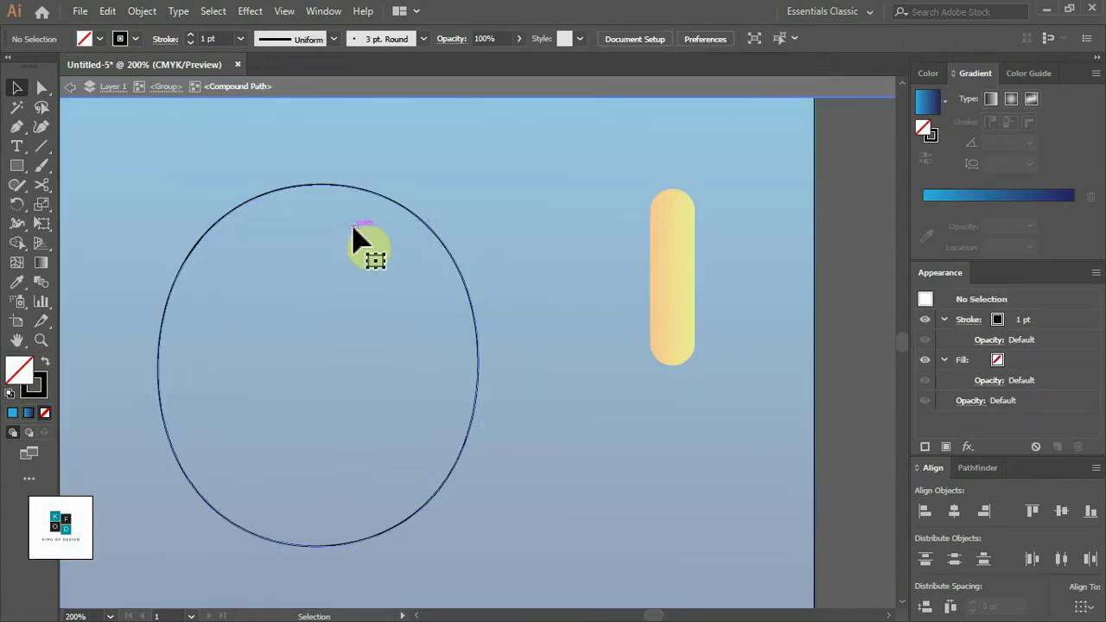
double_click(381, 167)
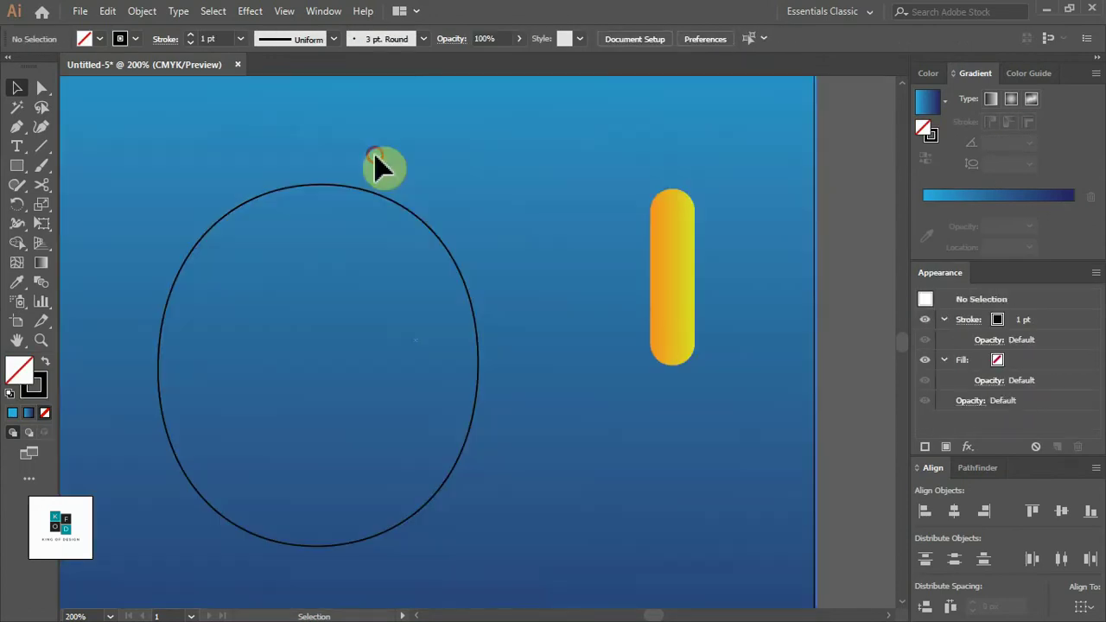
click(414, 223)
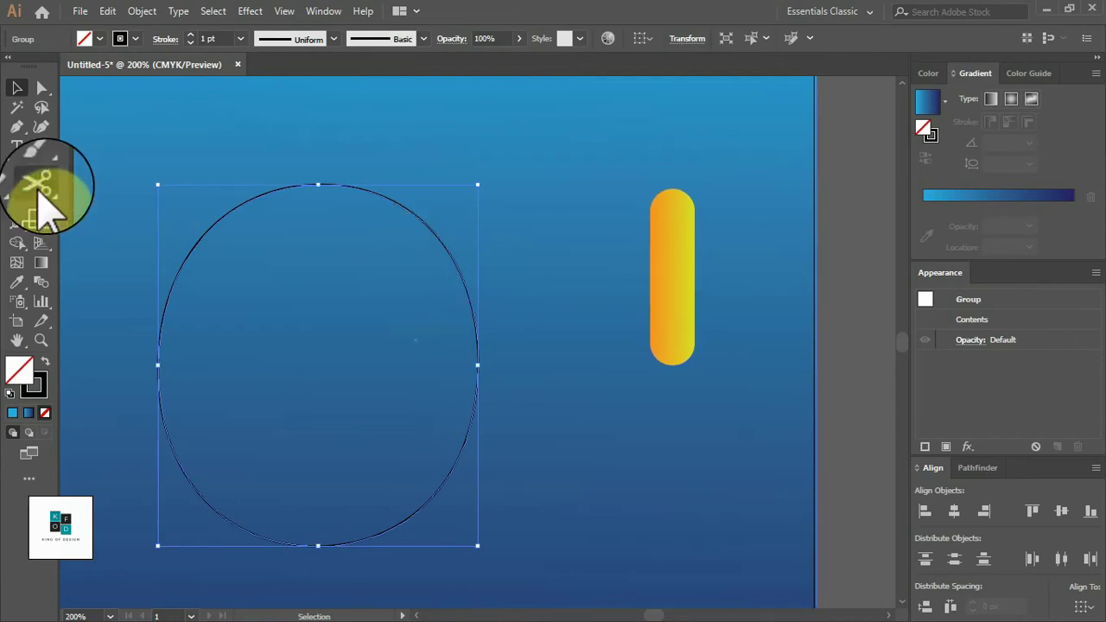
Cut the oval outline open with the Scissors tool and ungroup its pieces.
click(41, 184)
click(446, 484)
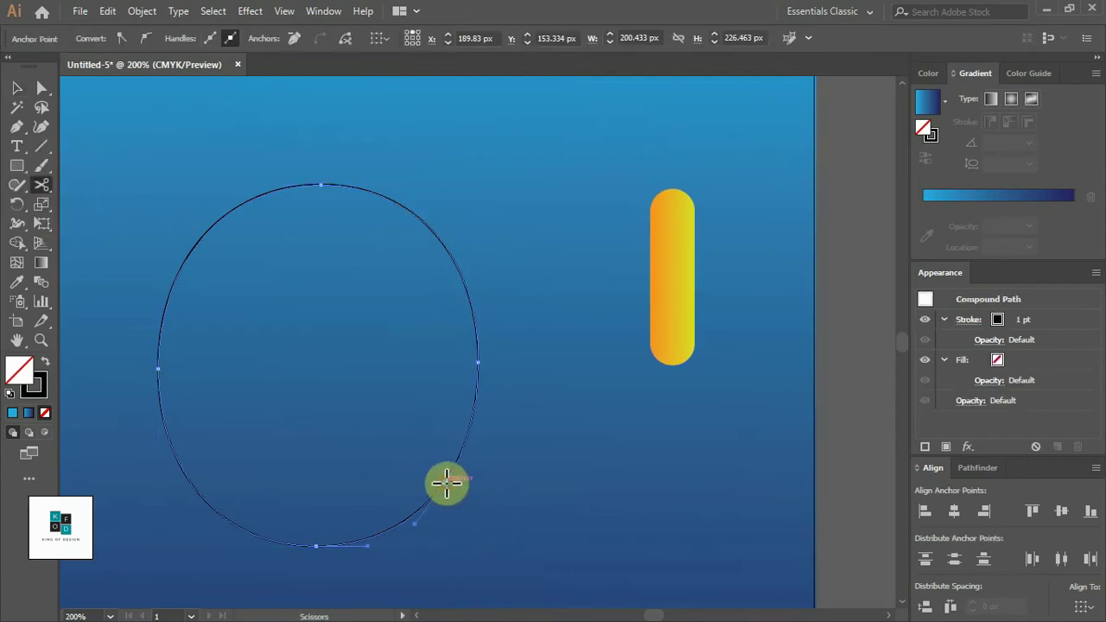
click(14, 90)
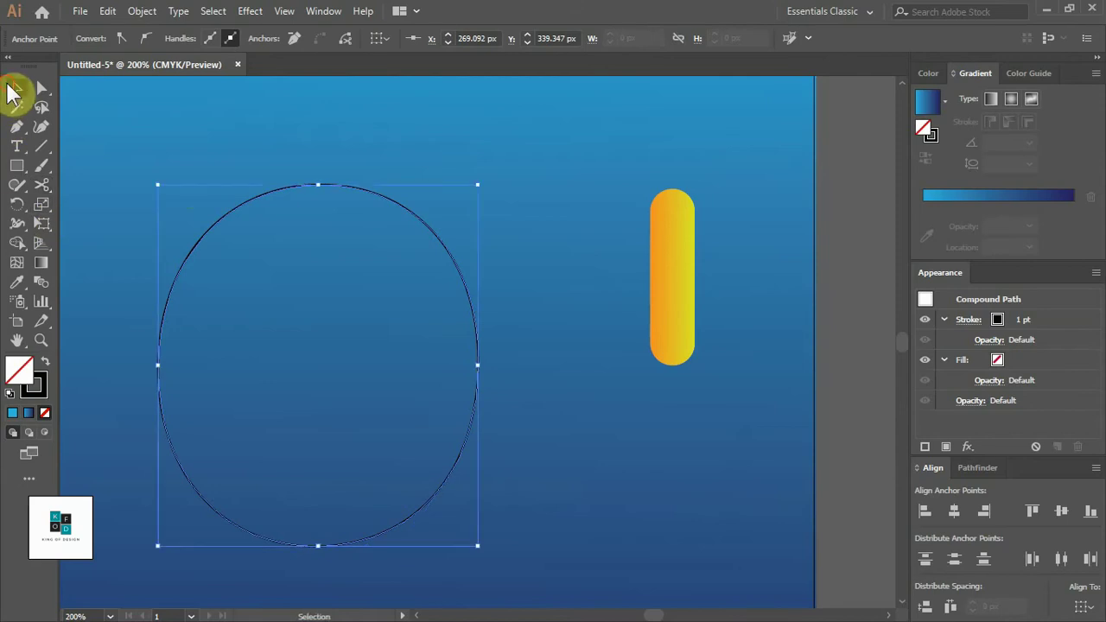
right_click(419, 230)
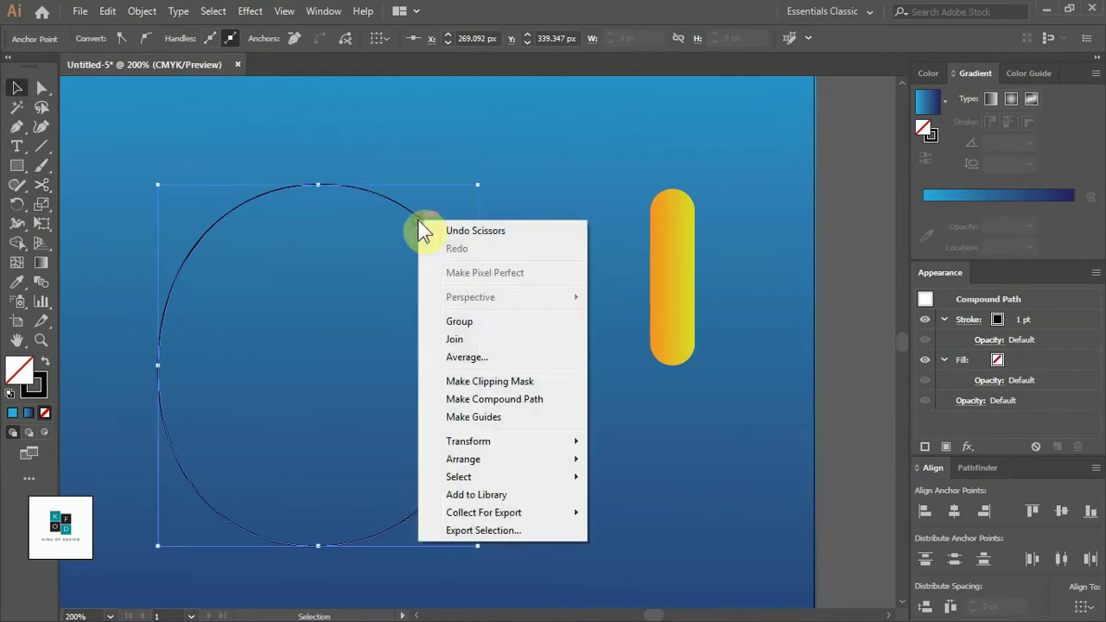
click(464, 414)
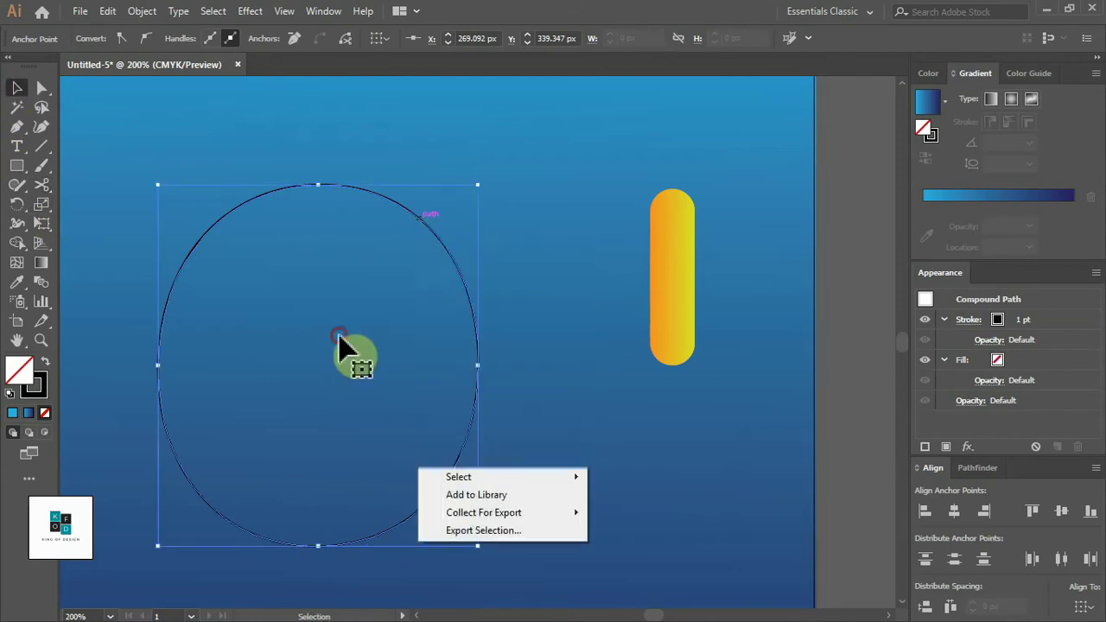
click(442, 261)
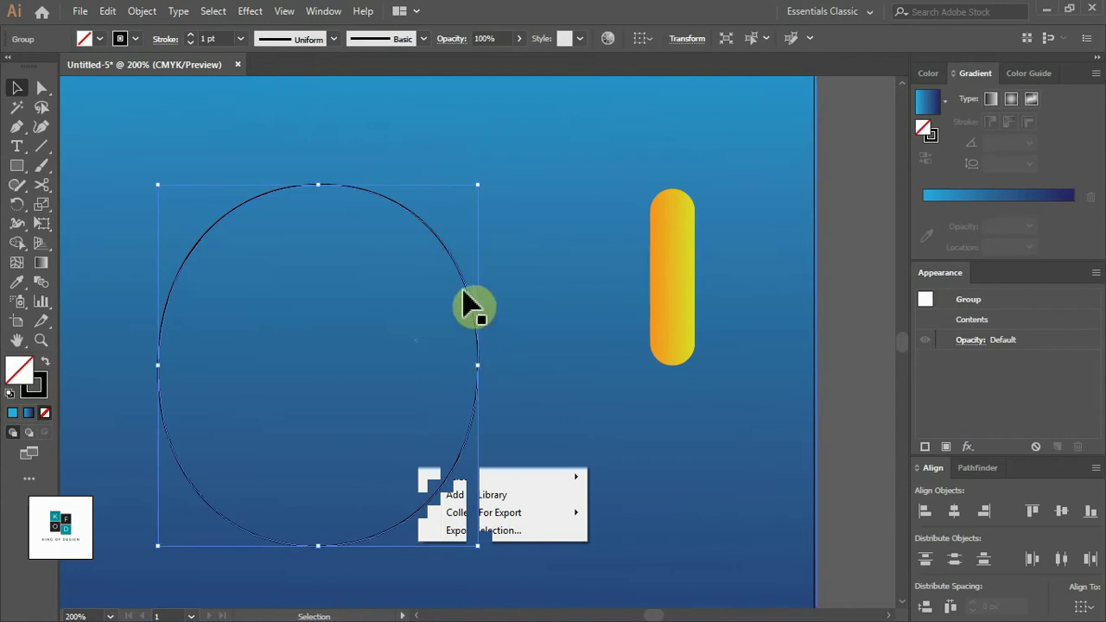
right_click(465, 290)
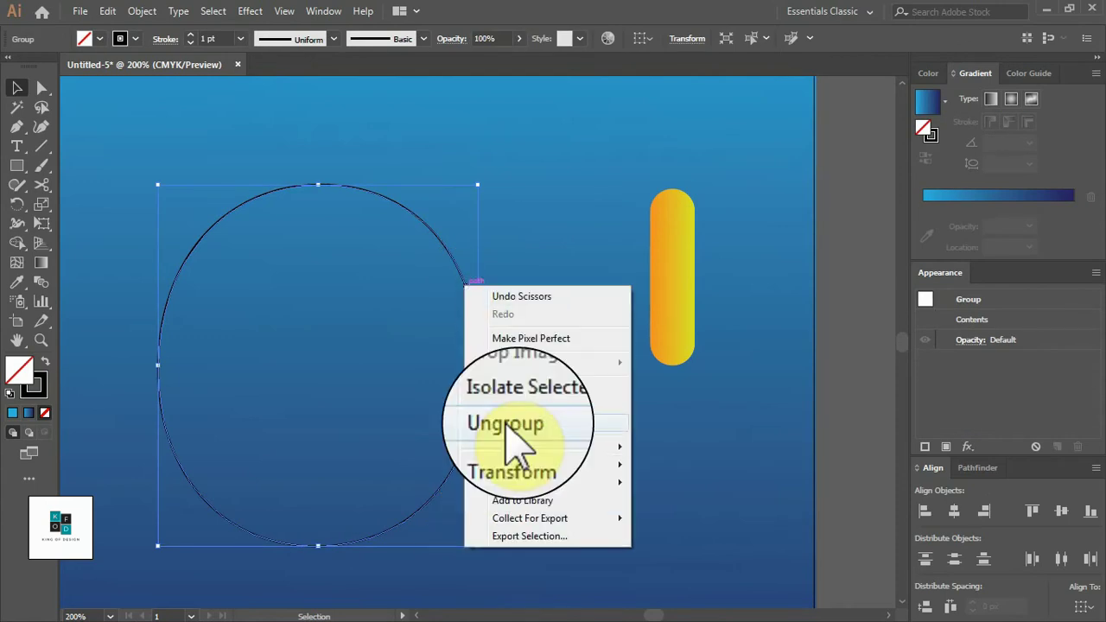
click(509, 423)
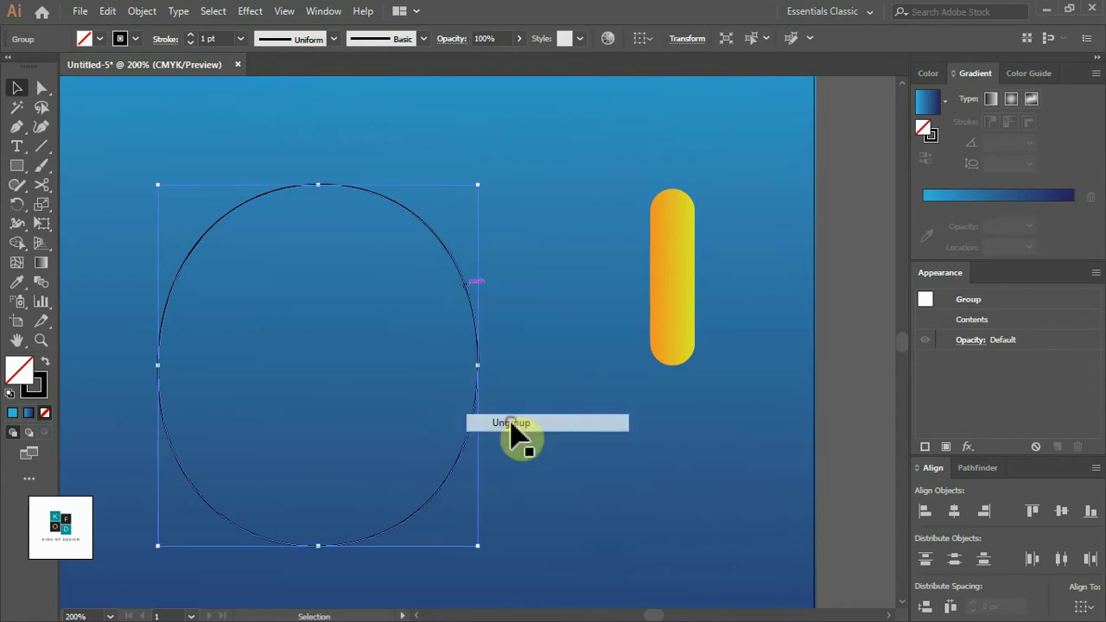
Release the oval's compound path and select it together with the orange capsule.
click(447, 314)
click(469, 284)
right_click(459, 269)
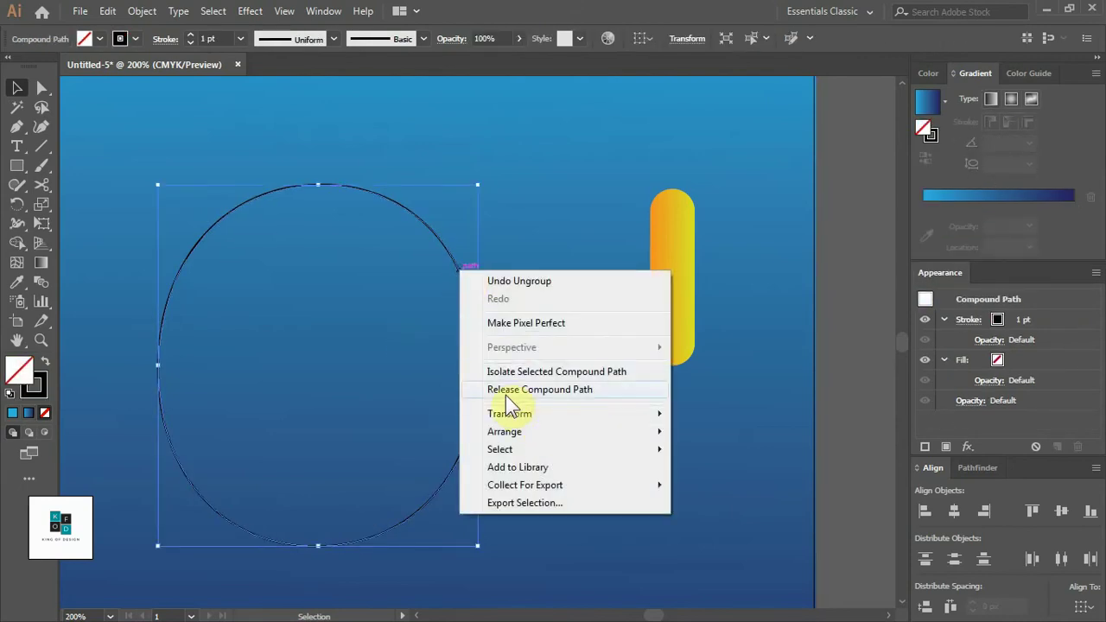
click(524, 391)
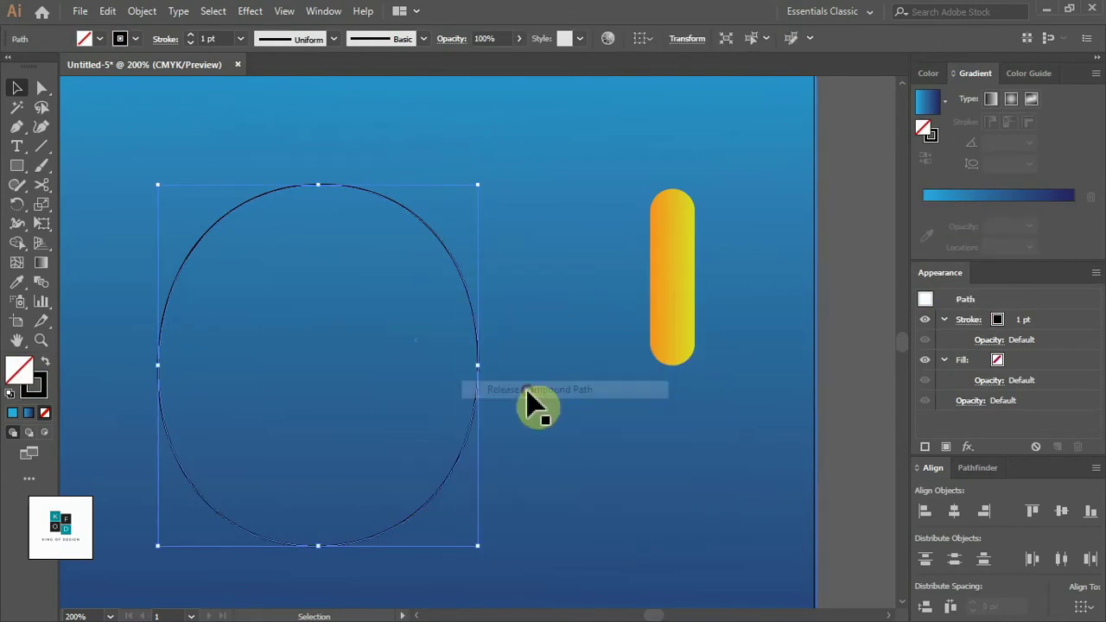
shift+click(679, 294)
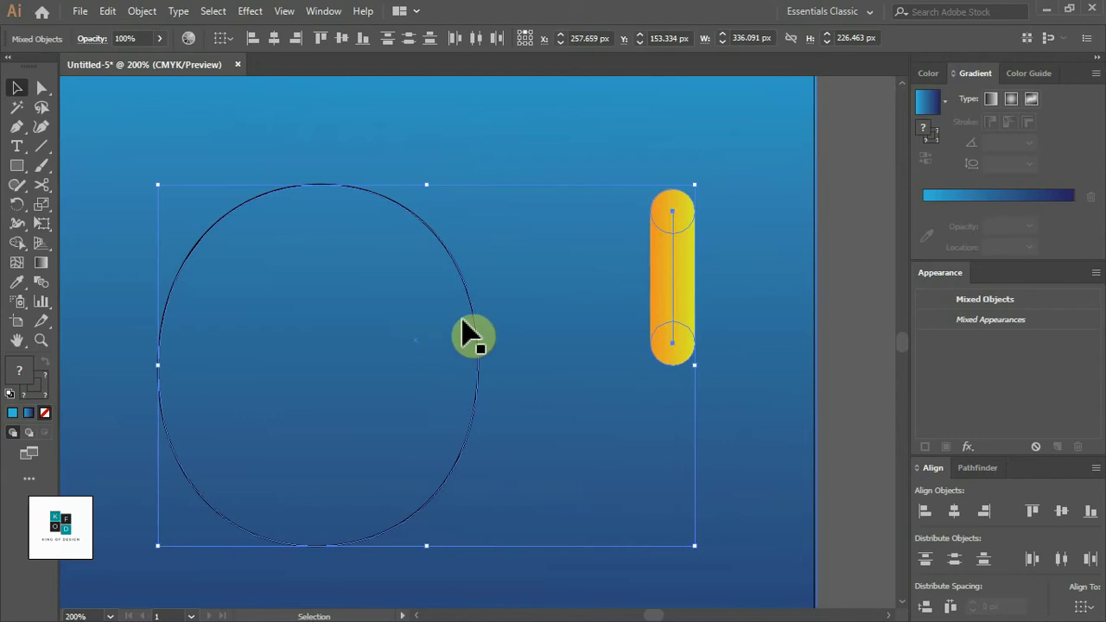
Replace the capsule blend's spine with the oval path and inspect the resulting ring.
click(140, 12)
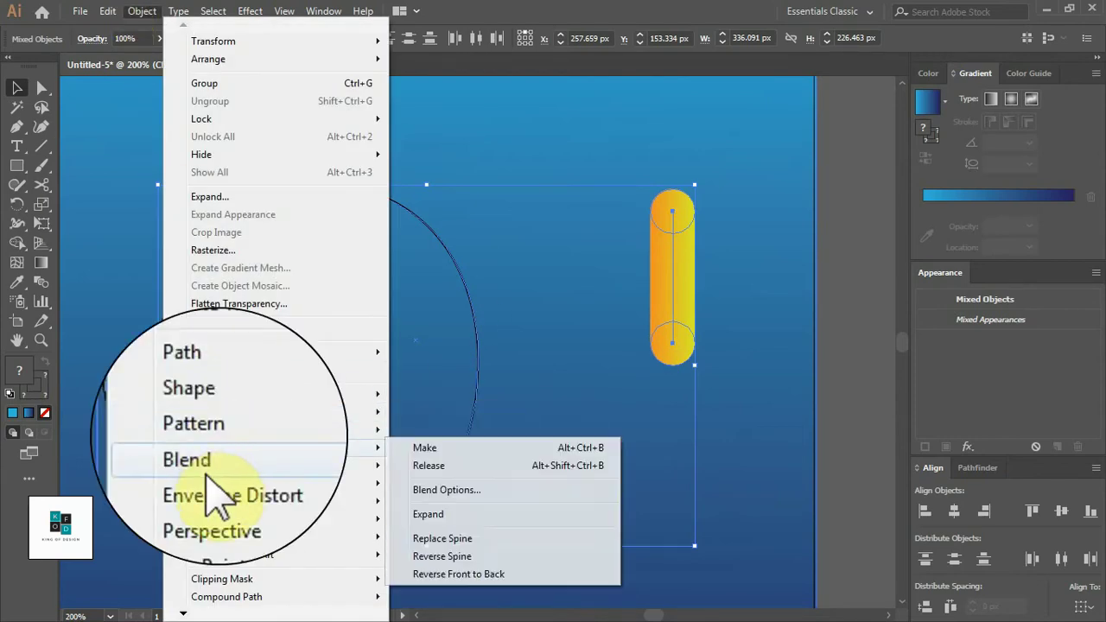
mouse_move(203, 448)
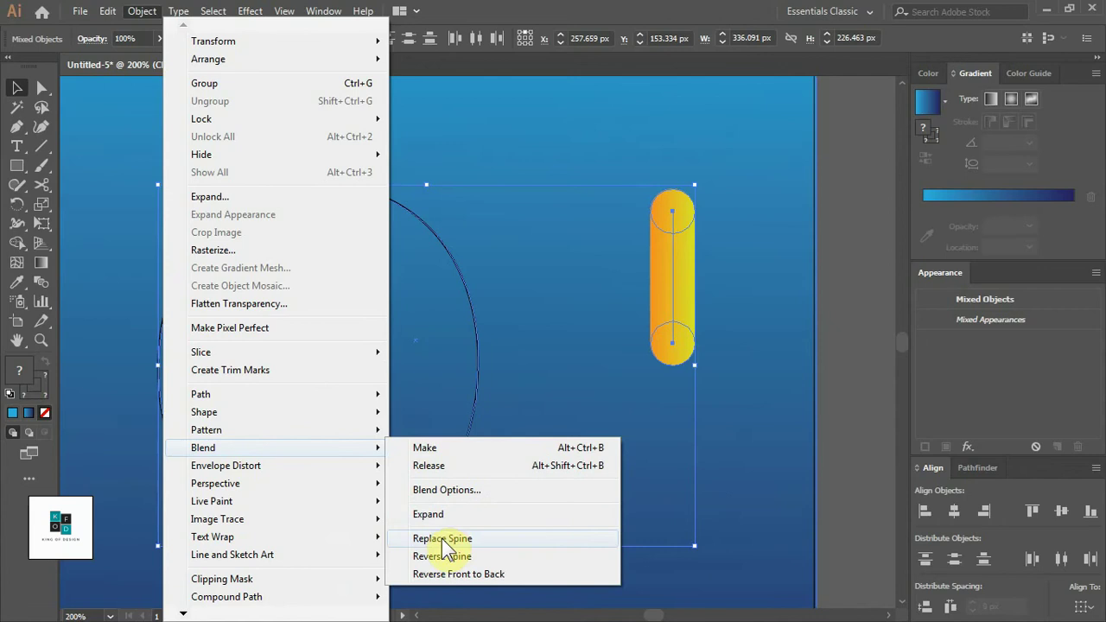
click(446, 541)
click(571, 299)
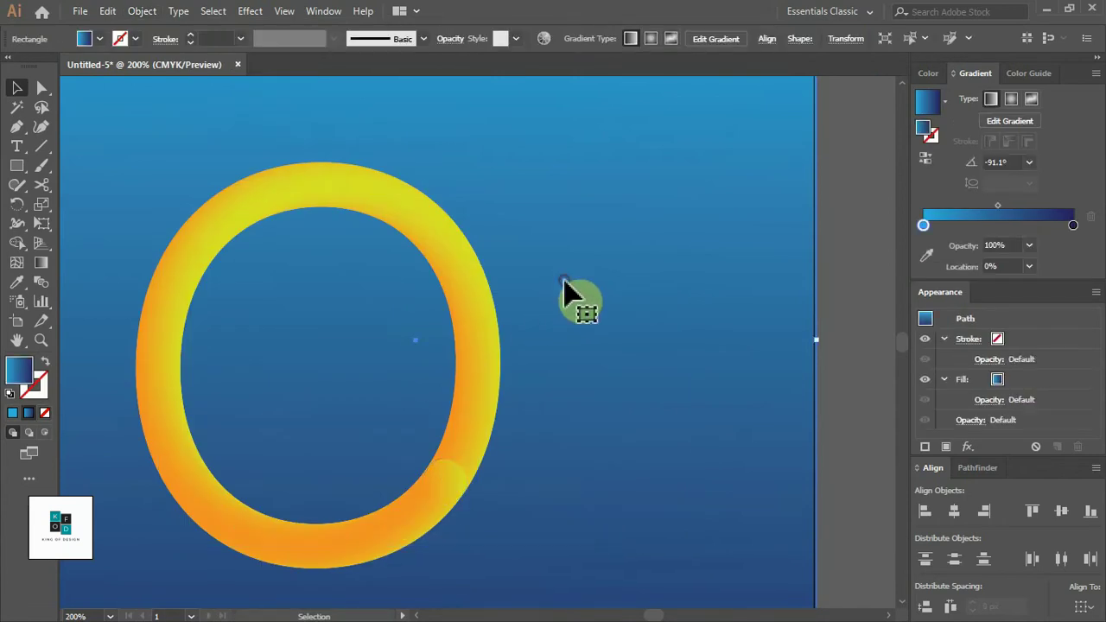
click(474, 315)
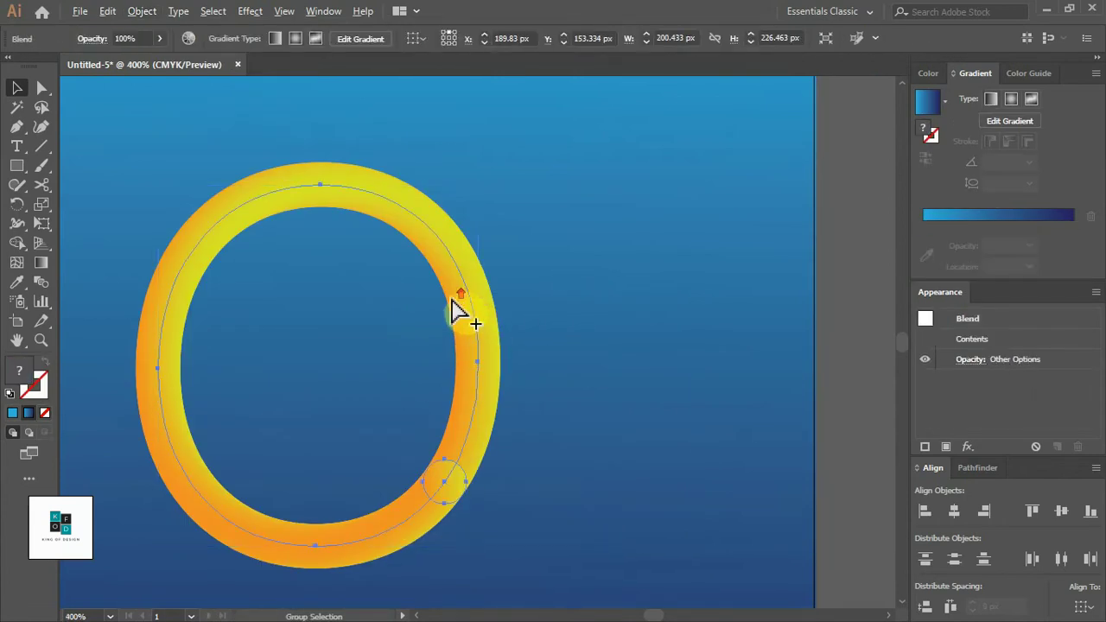
scroll(458, 313, up, 2)
scroll(458, 312, down, 1)
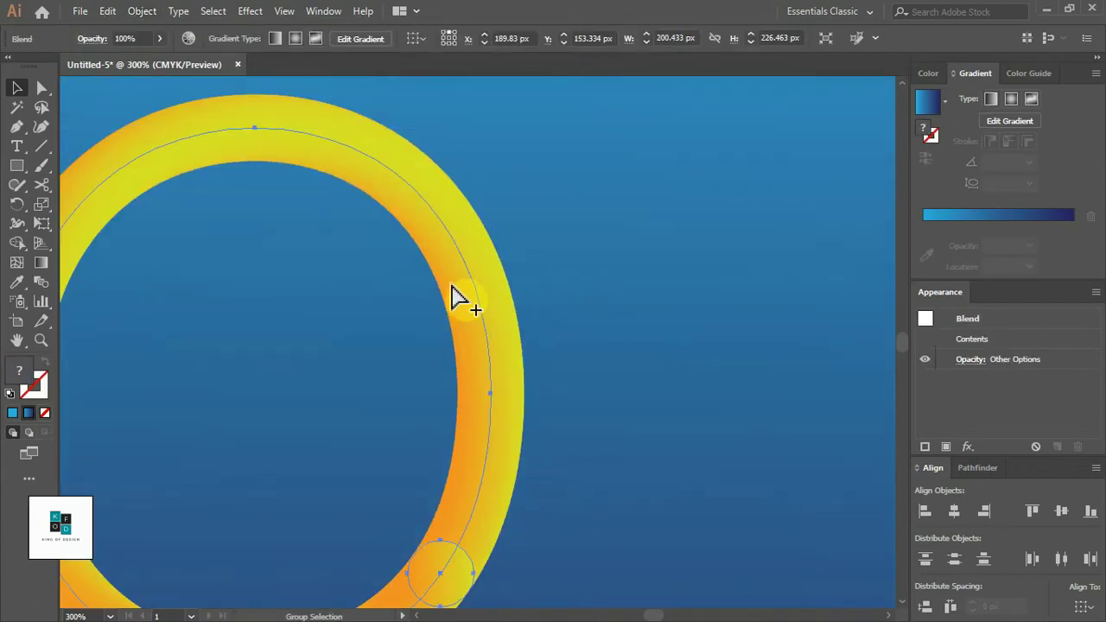
scroll(458, 298, down, 1)
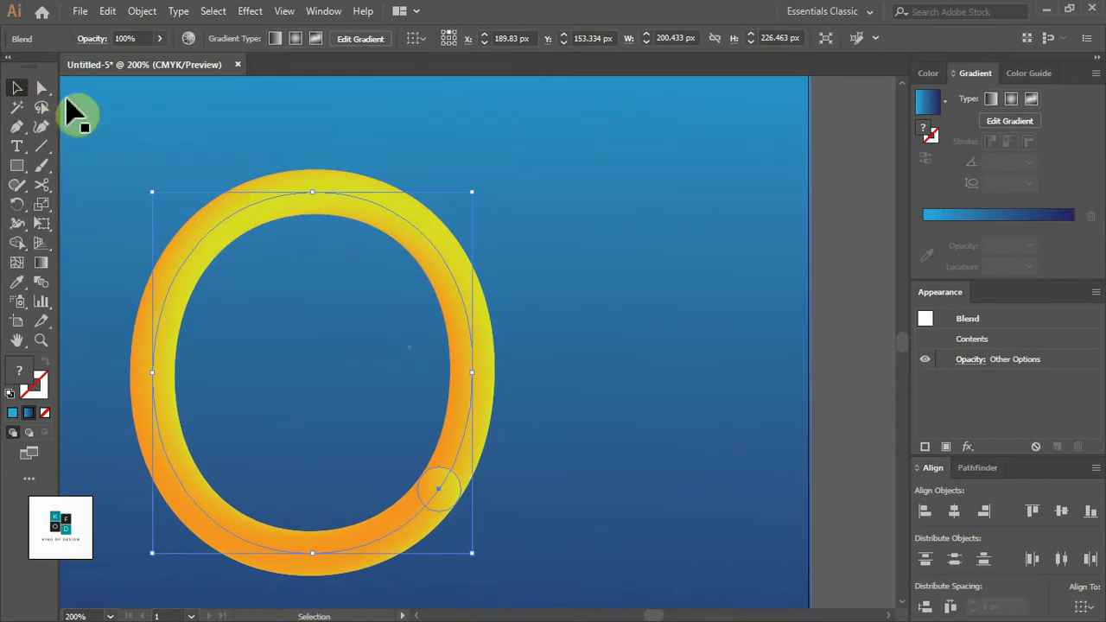
Draw an upward-sweeping curve right of the O with the Pen tool.
click(17, 127)
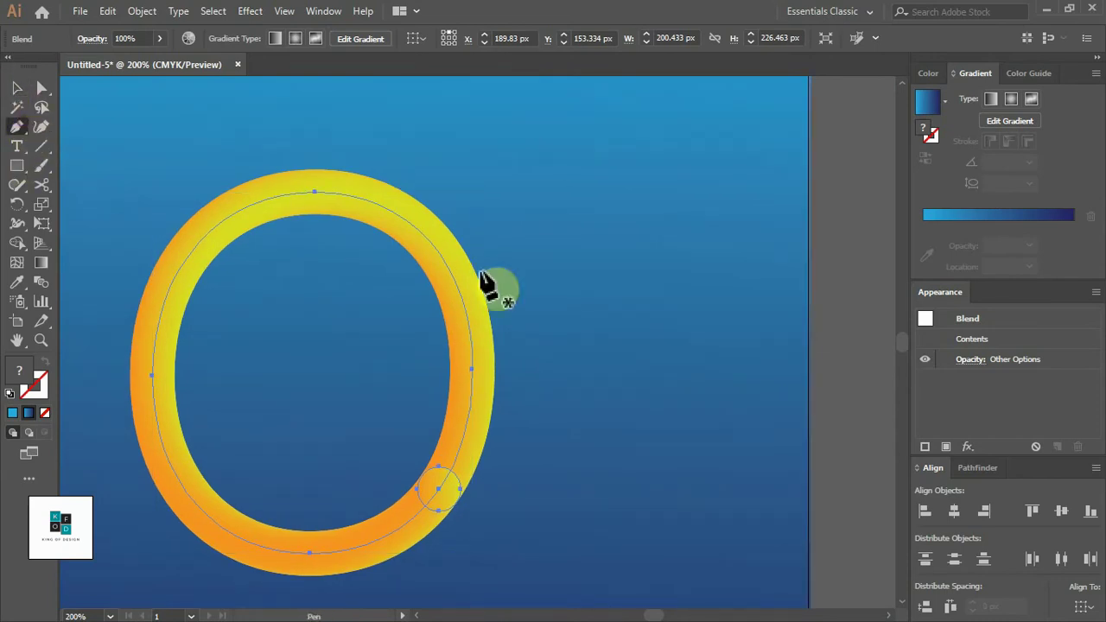
click(516, 467)
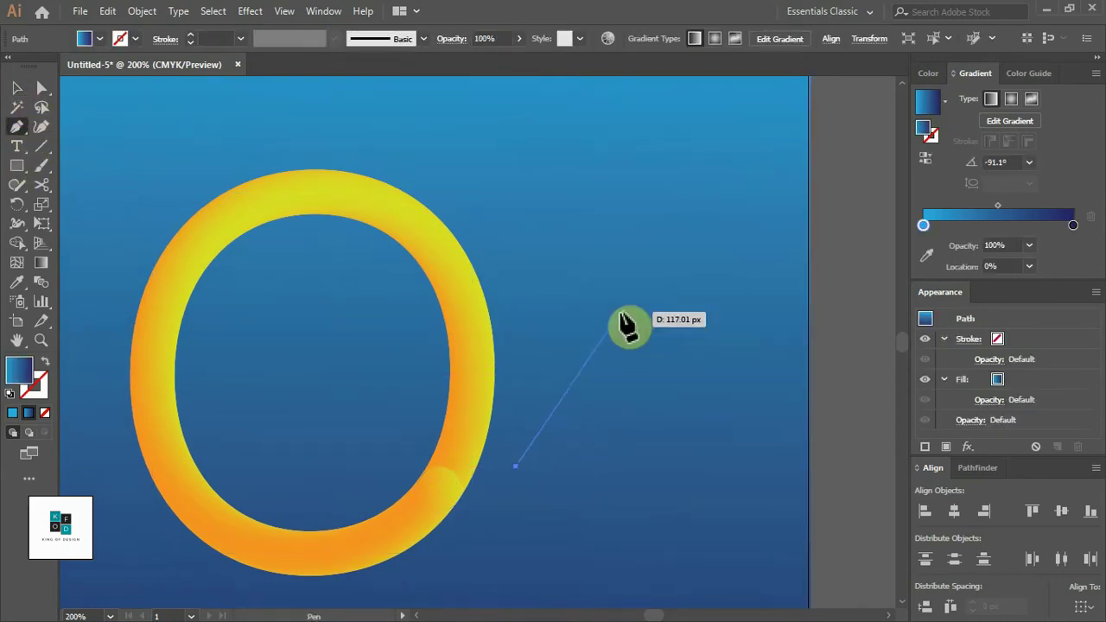
mouse_move(703, 346)
mouse_down()
mouse_move(710, 269)
mouse_move(760, 256)
mouse_up()
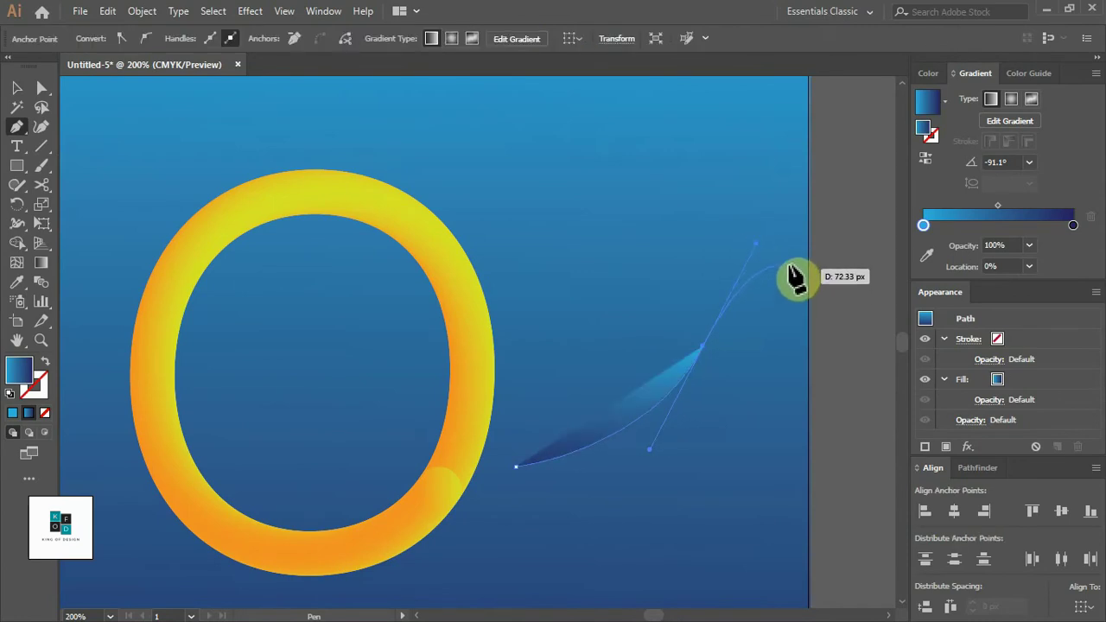
drag(790, 297, 772, 375)
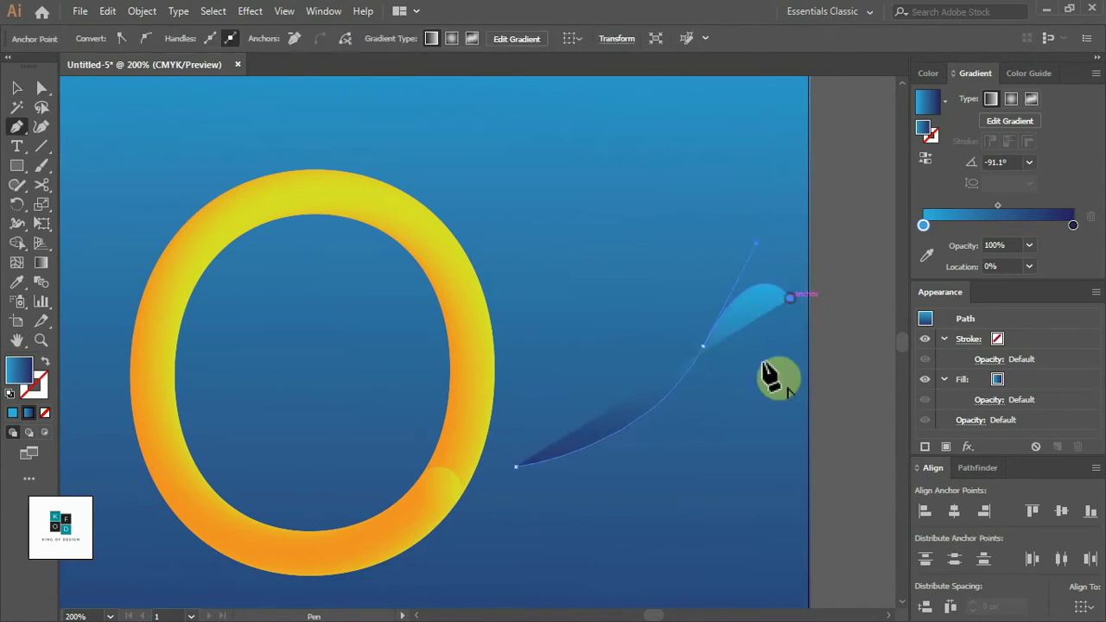
click(20, 94)
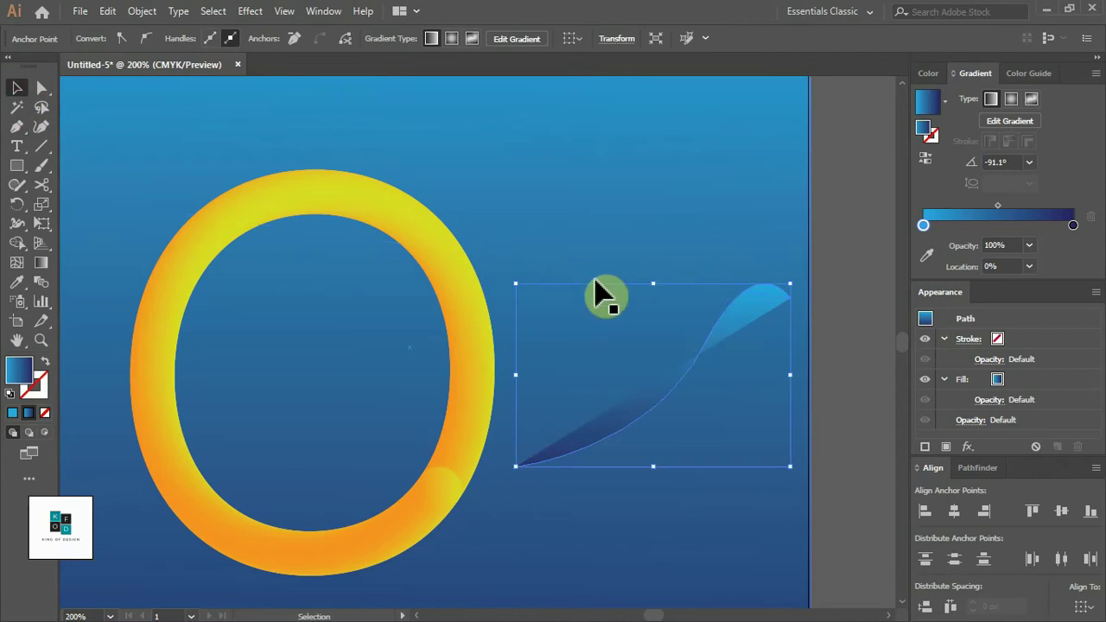
Narrow the curve, move it against the O, and give it no fill with a black stroke.
drag(524, 375, 655, 350)
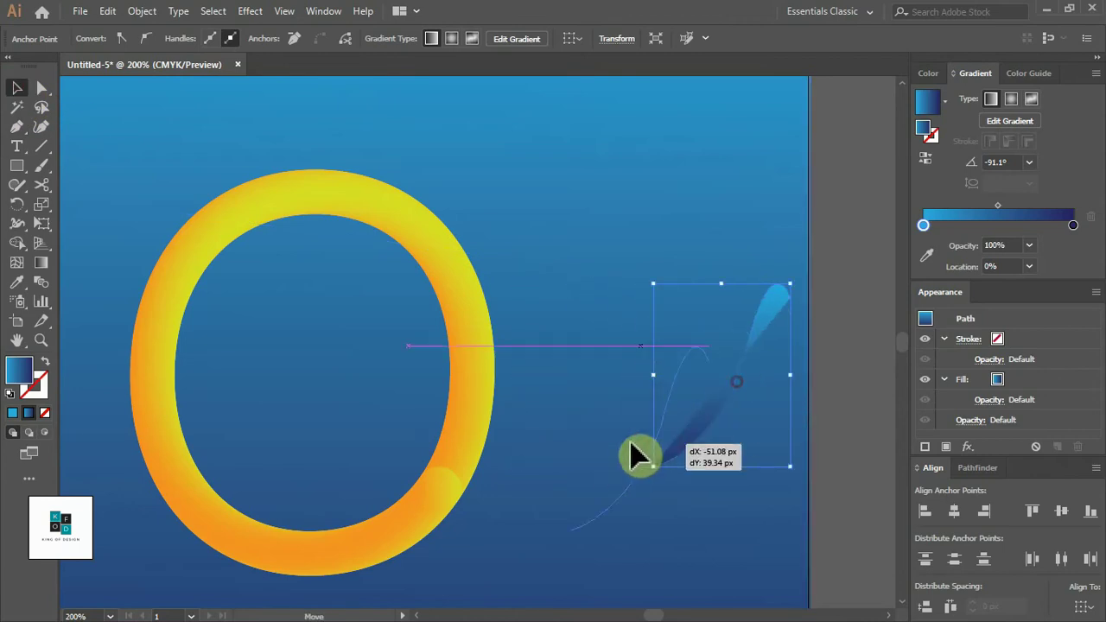
drag(736, 394, 573, 411)
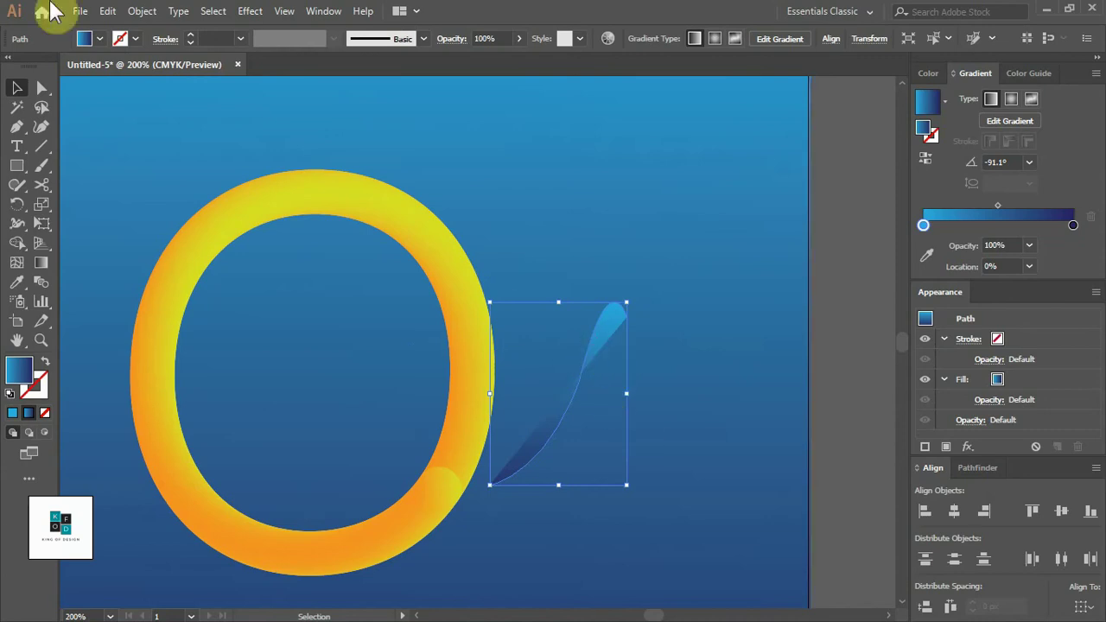
click(99, 39)
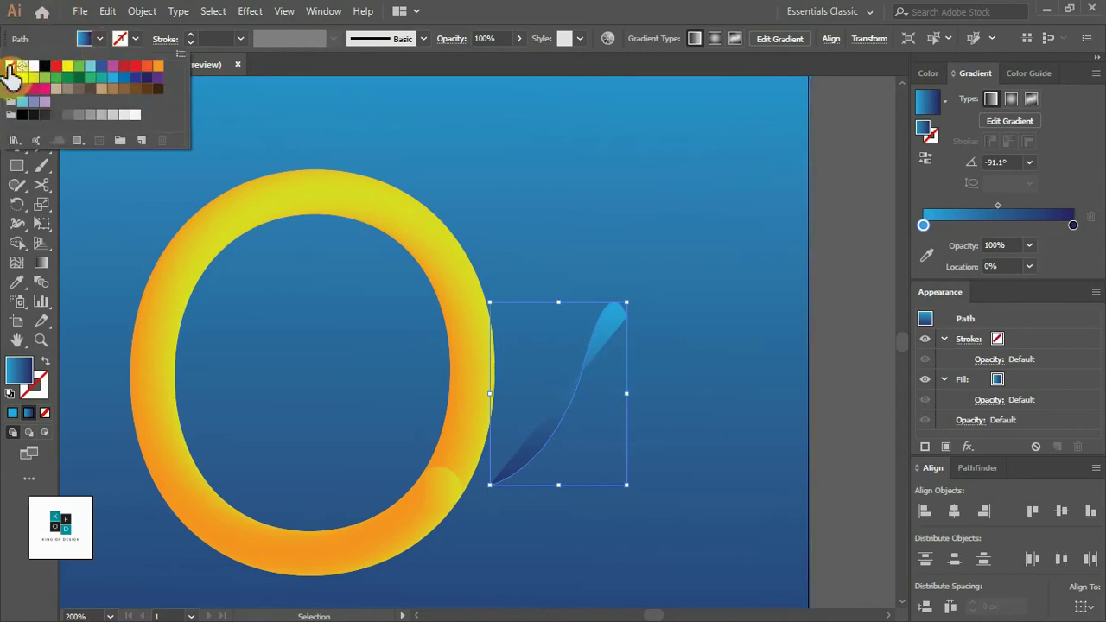
click(10, 67)
click(136, 39)
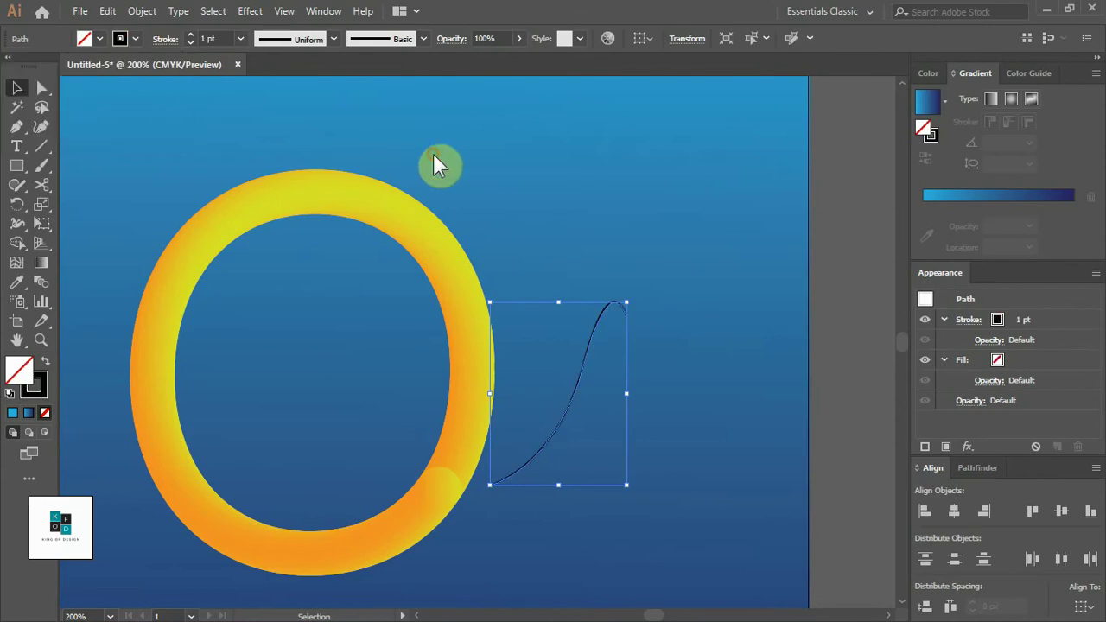
Duplicate the ring blend and replace its spine with the tail curve.
mouse_move(417, 230)
mouse_down()
mouse_move(655, 221)
mouse_move(826, 192)
mouse_up()
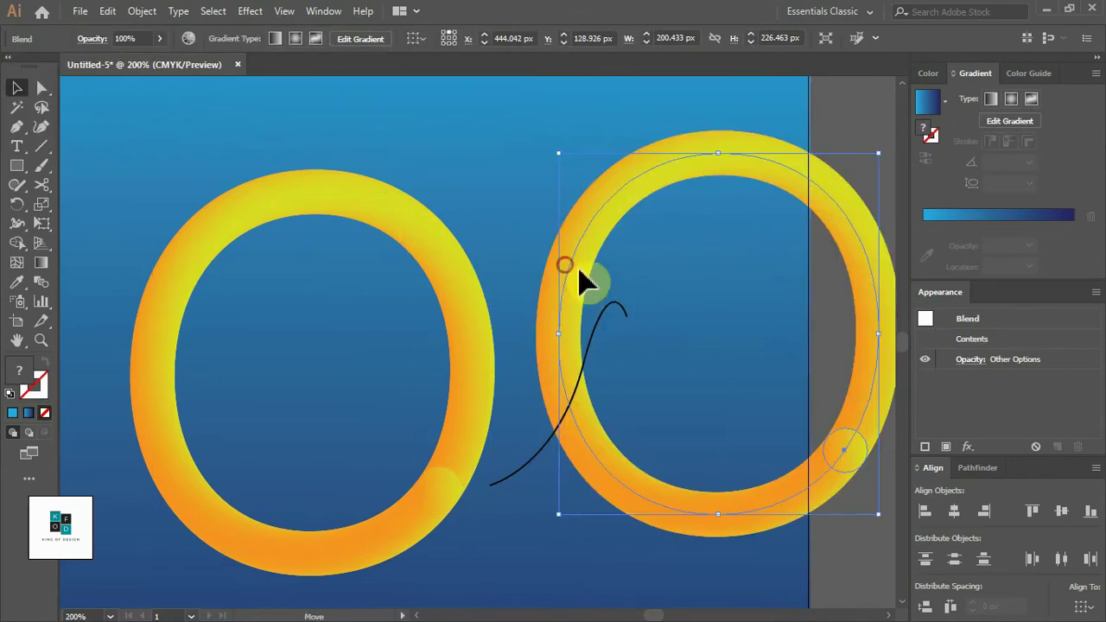
drag(581, 278, 672, 308)
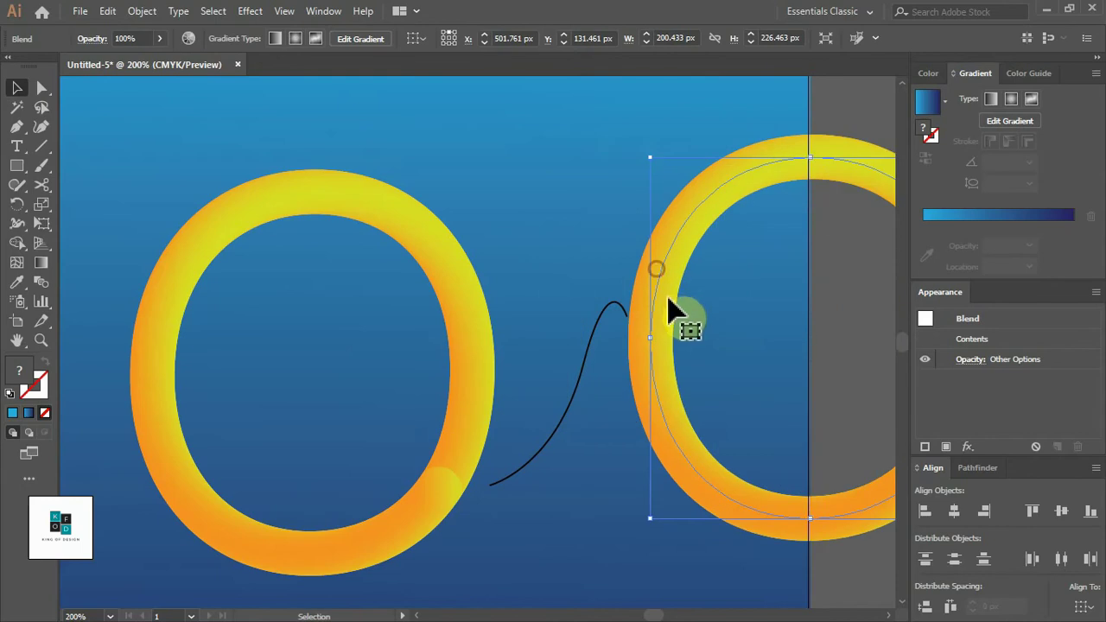
shift+click(615, 320)
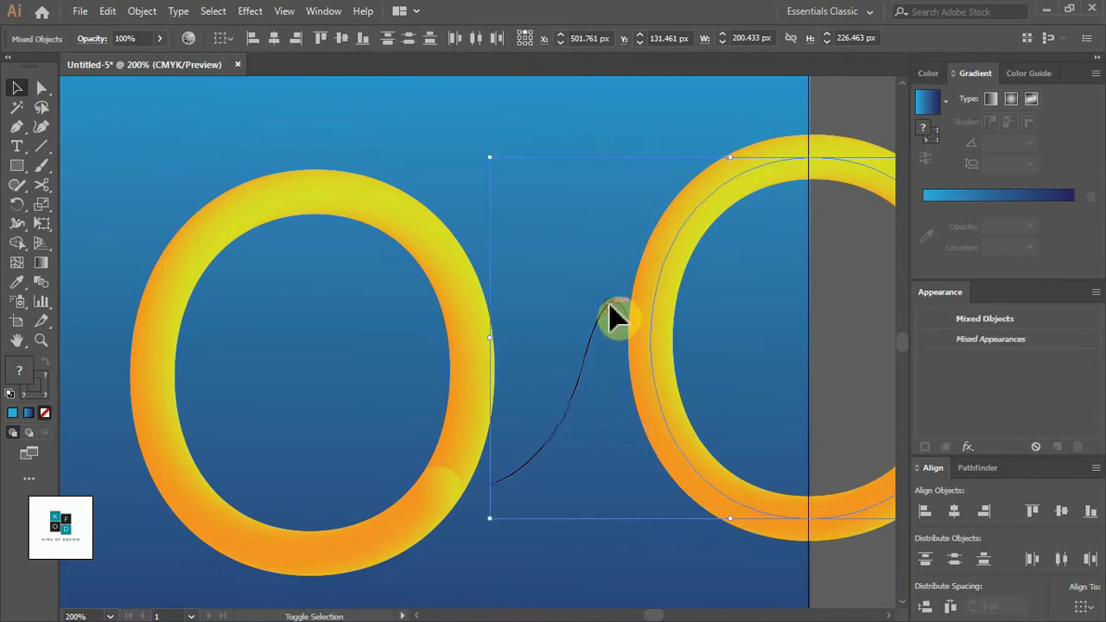
click(140, 12)
mouse_move(208, 447)
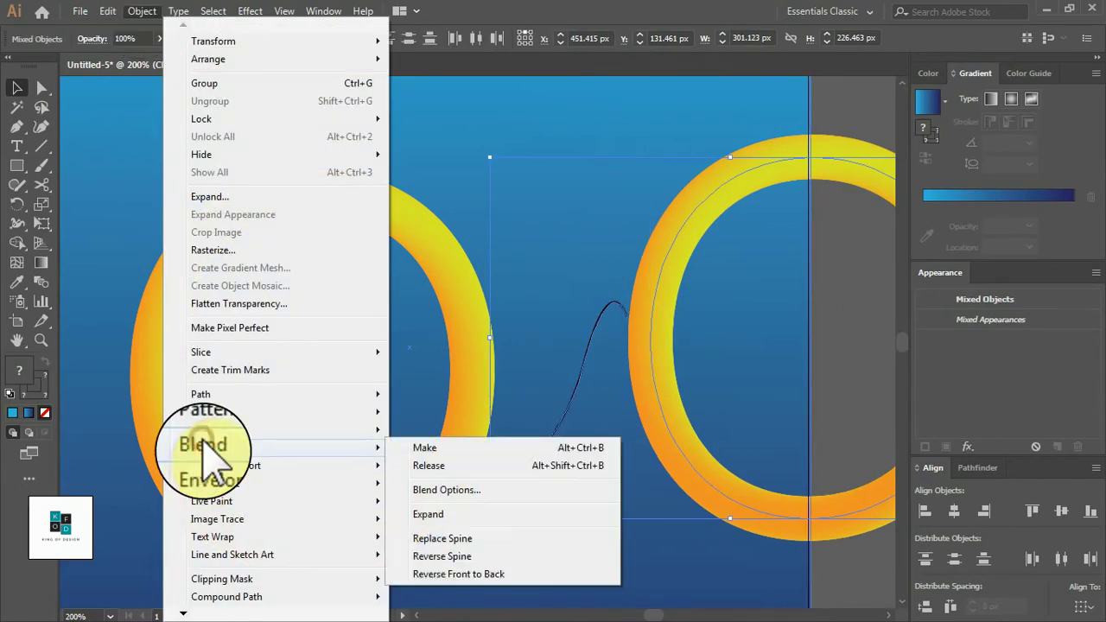
click(439, 538)
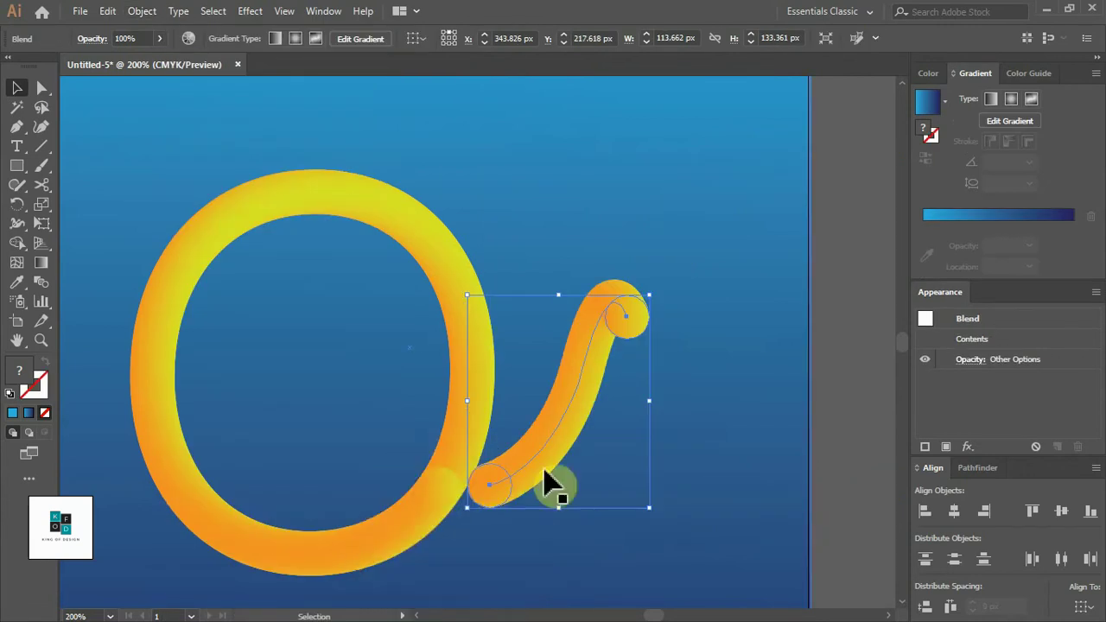
Inside the tail blend, shrink the top-end circle and slightly resize the lower-end circle.
double_click(635, 340)
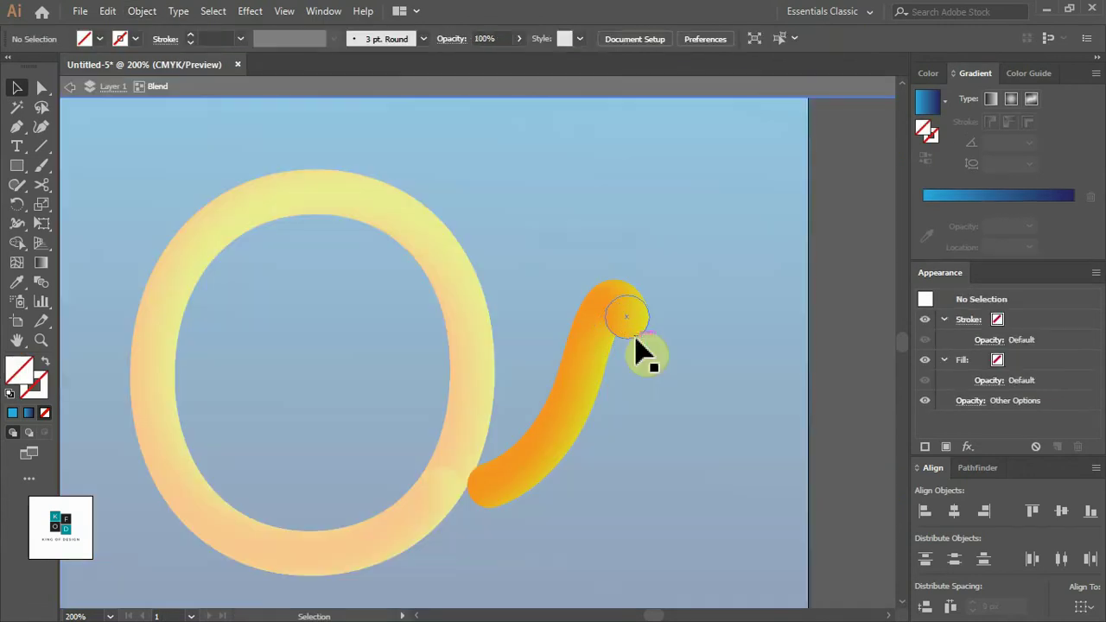
click(635, 340)
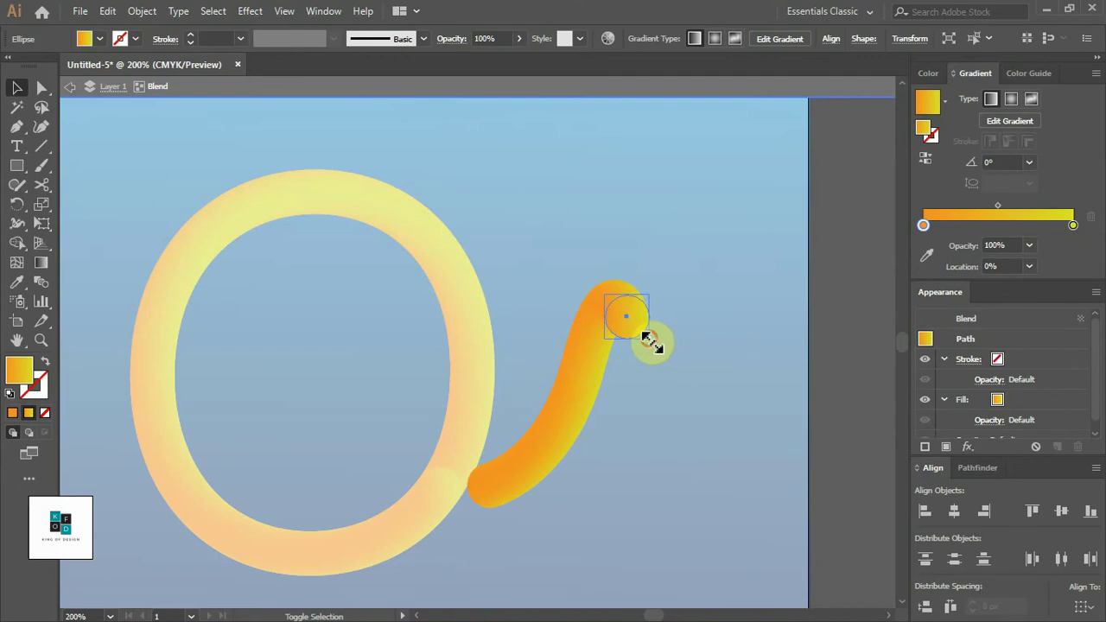
drag(650, 342, 628, 316)
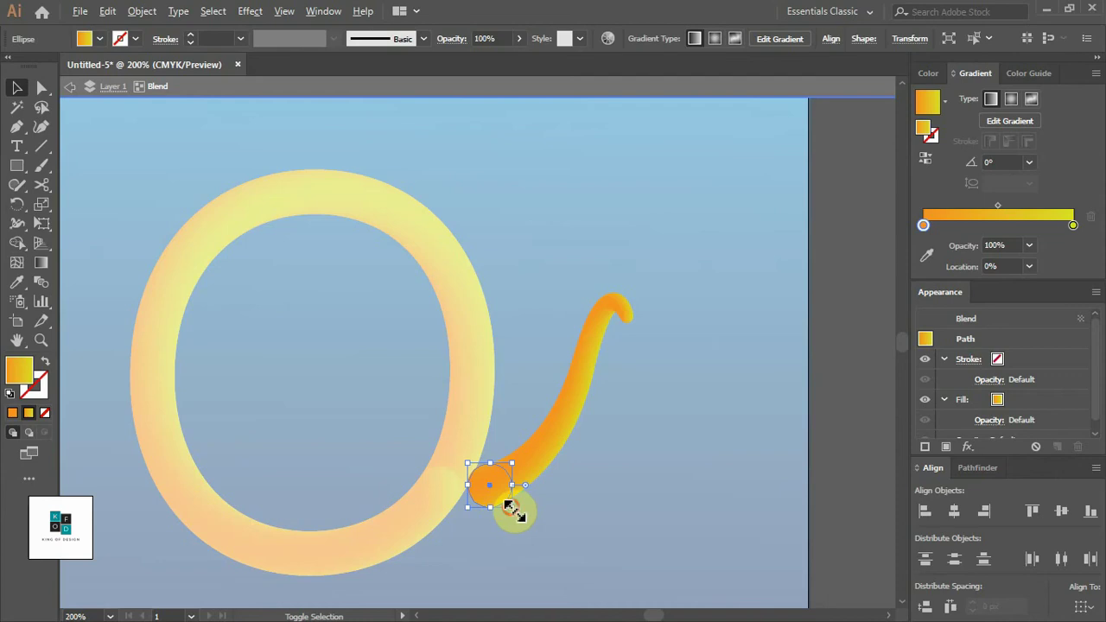
drag(510, 506, 505, 504)
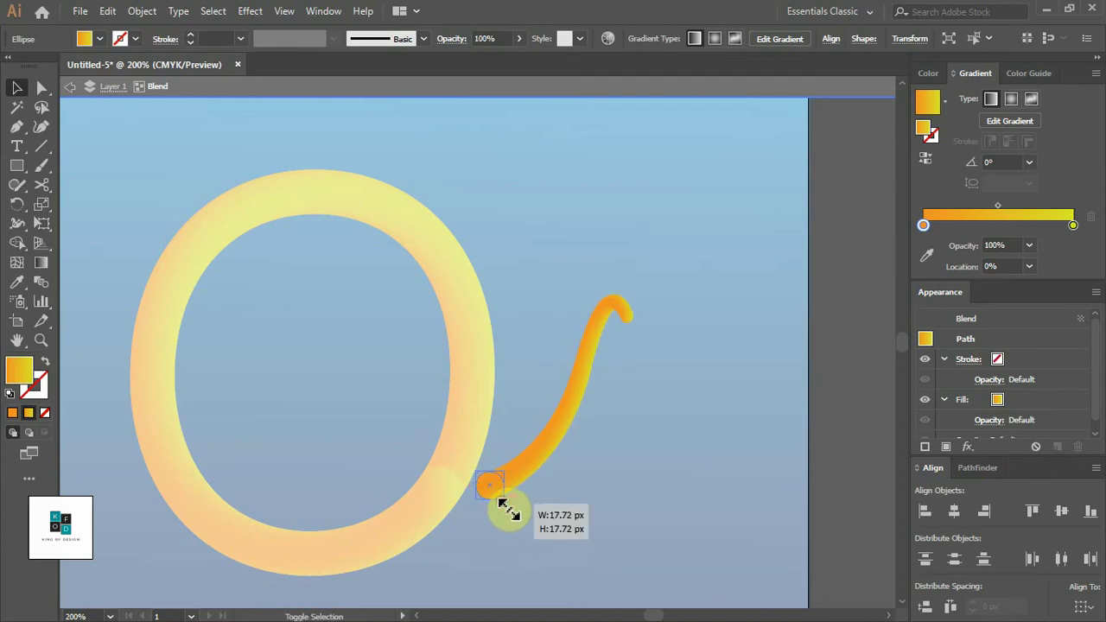
drag(505, 505, 508, 509)
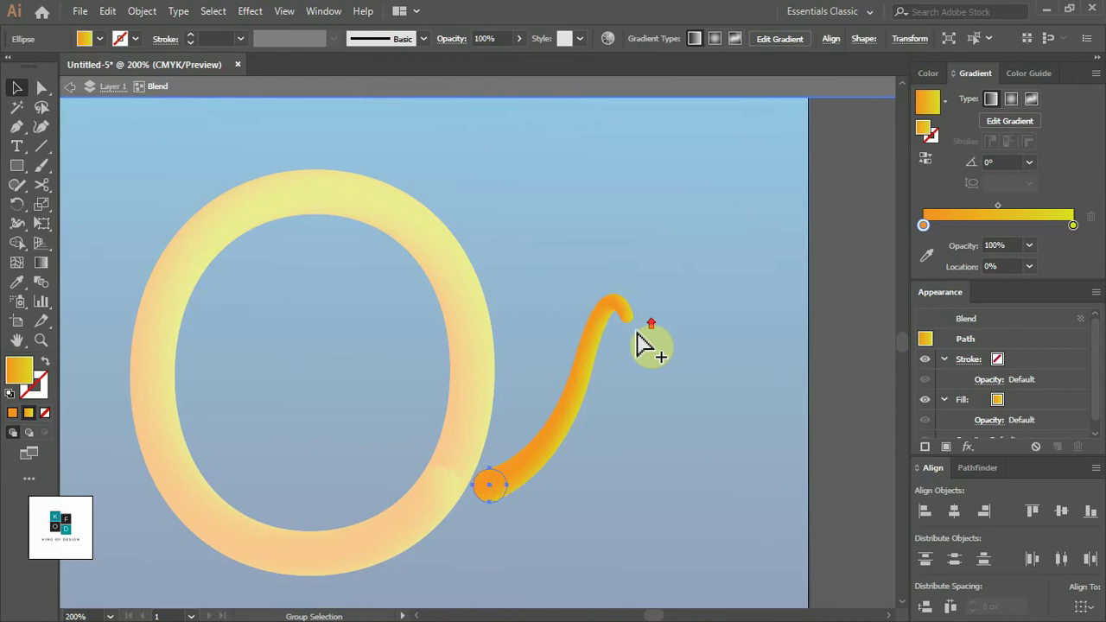
Shrink the tail's top tip circle to about 3 px and review the tapered tail.
scroll(637, 349, up, 4)
scroll(600, 316, up, 3)
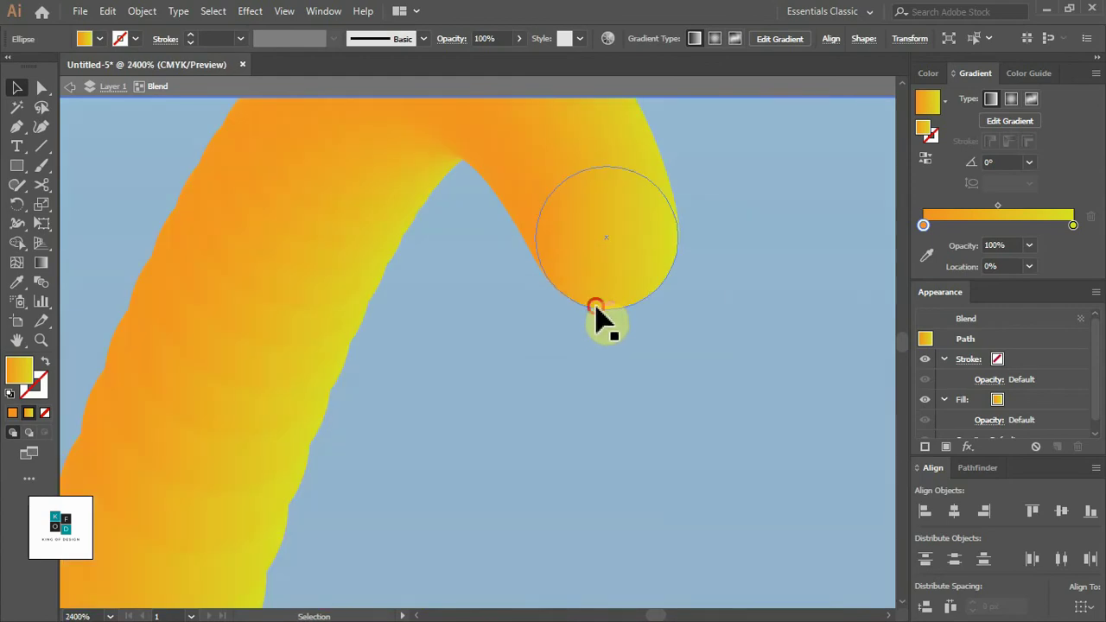
click(595, 307)
drag(677, 309, 637, 271)
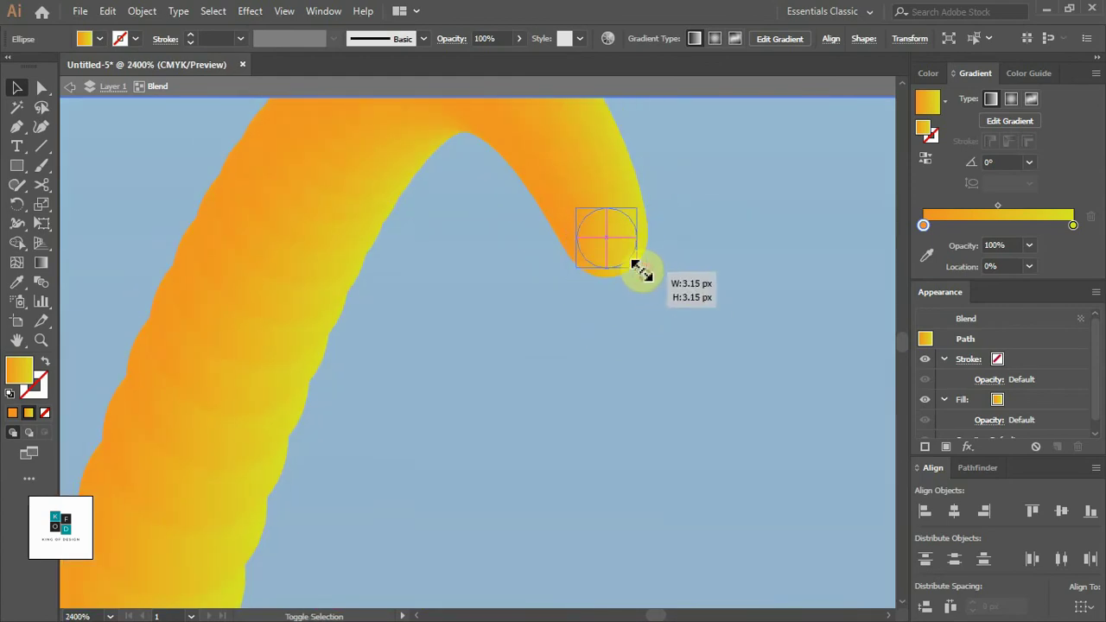
scroll(561, 380, down, 3)
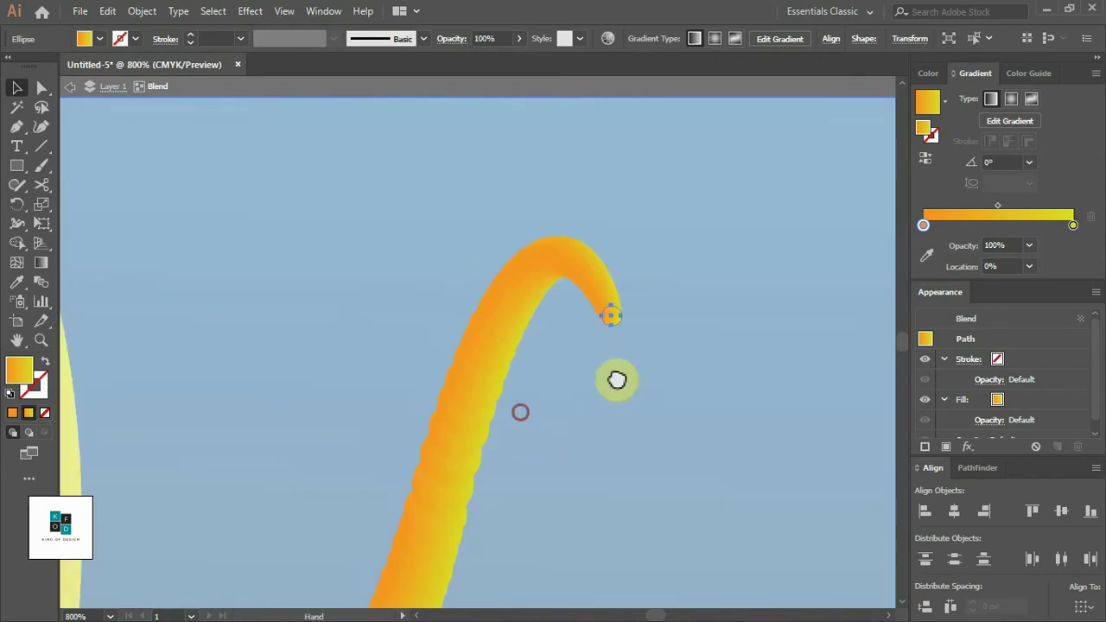
drag(617, 377, 605, 227)
scroll(610, 259, down, 2)
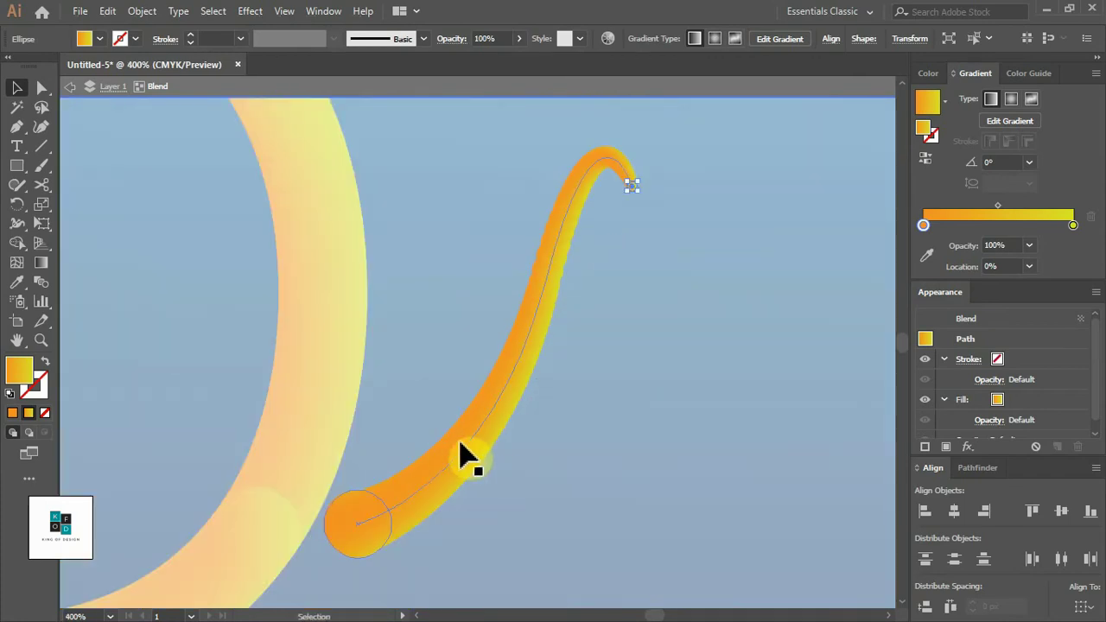
click(596, 402)
mouse_move(606, 244)
mouse_down()
mouse_move(580, 305)
mouse_move(496, 322)
mouse_up()
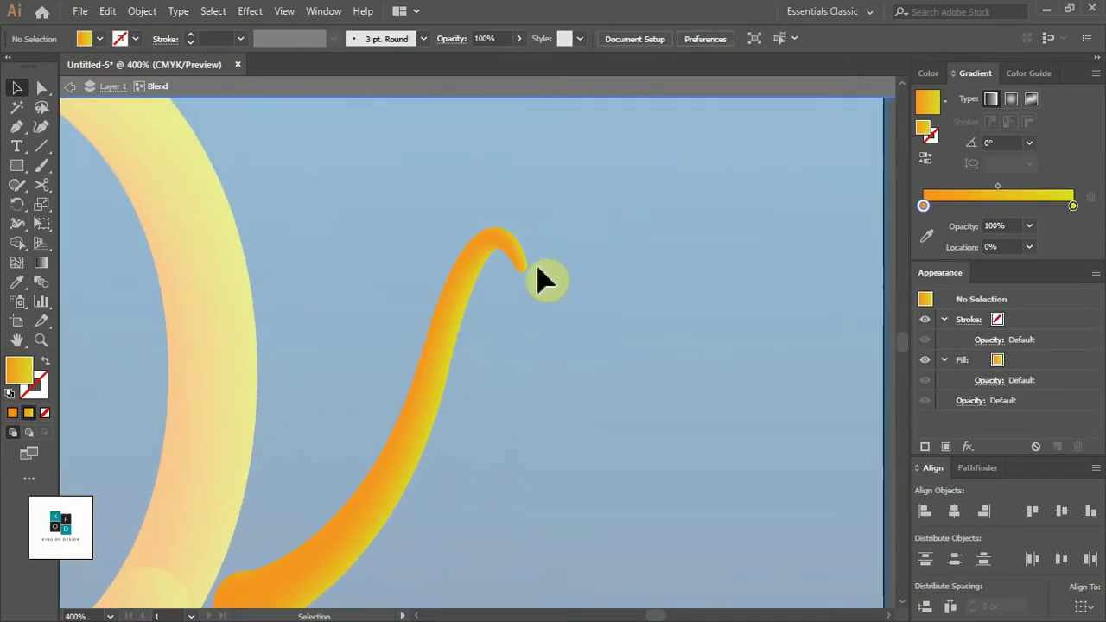
Exit the blend, then draw a small circle just right of the tail tip.
double_click(539, 289)
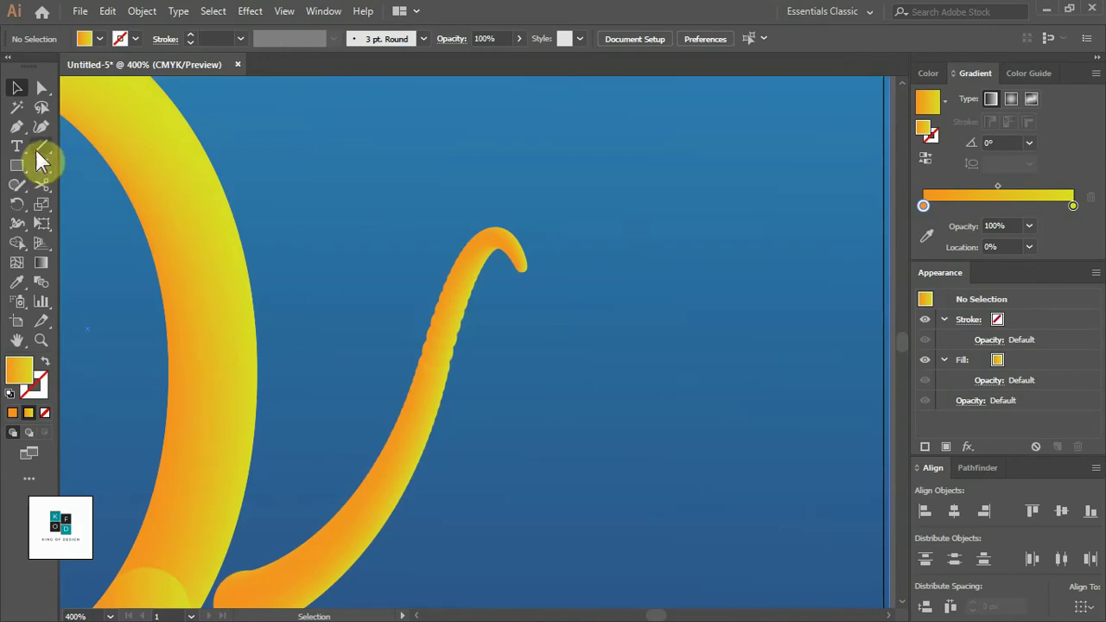
drag(23, 169, 72, 207)
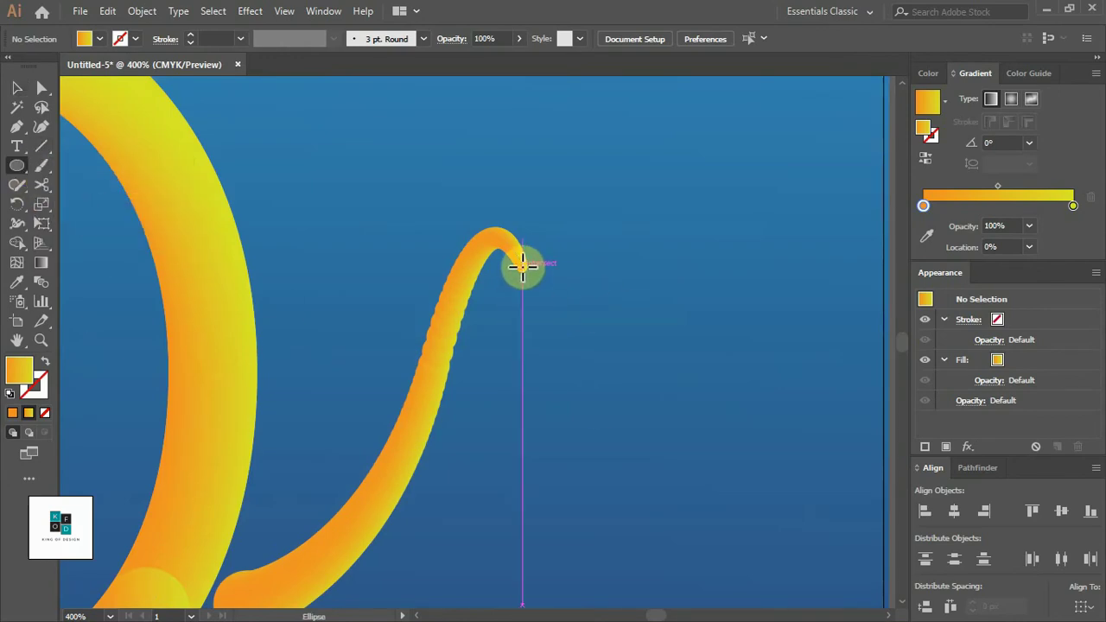
drag(522, 266, 526, 274)
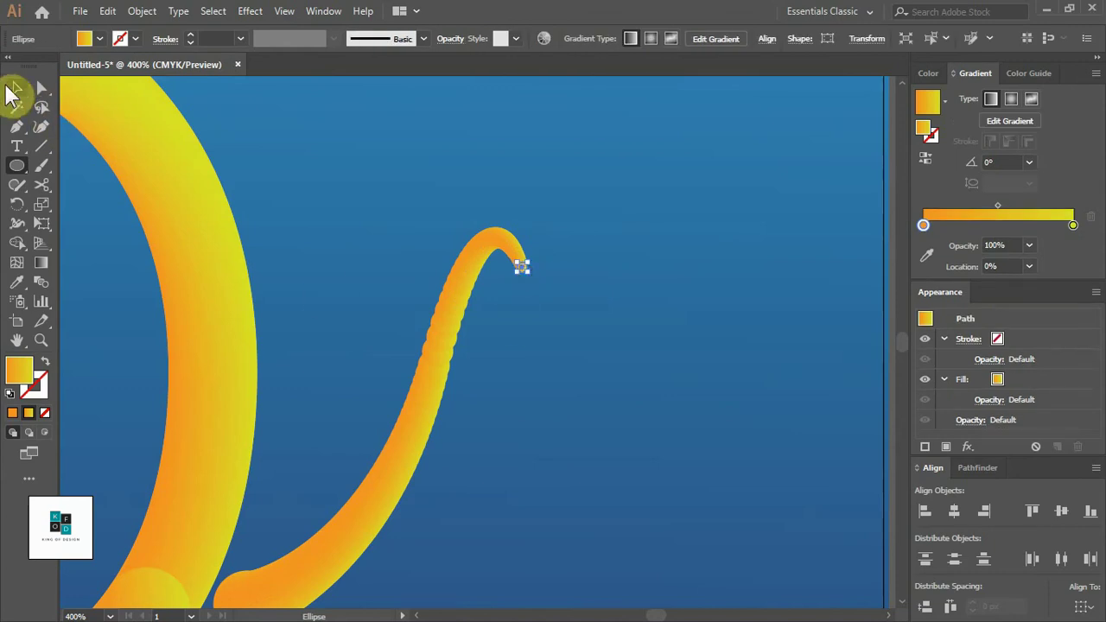
click(12, 90)
click(437, 240)
click(521, 268)
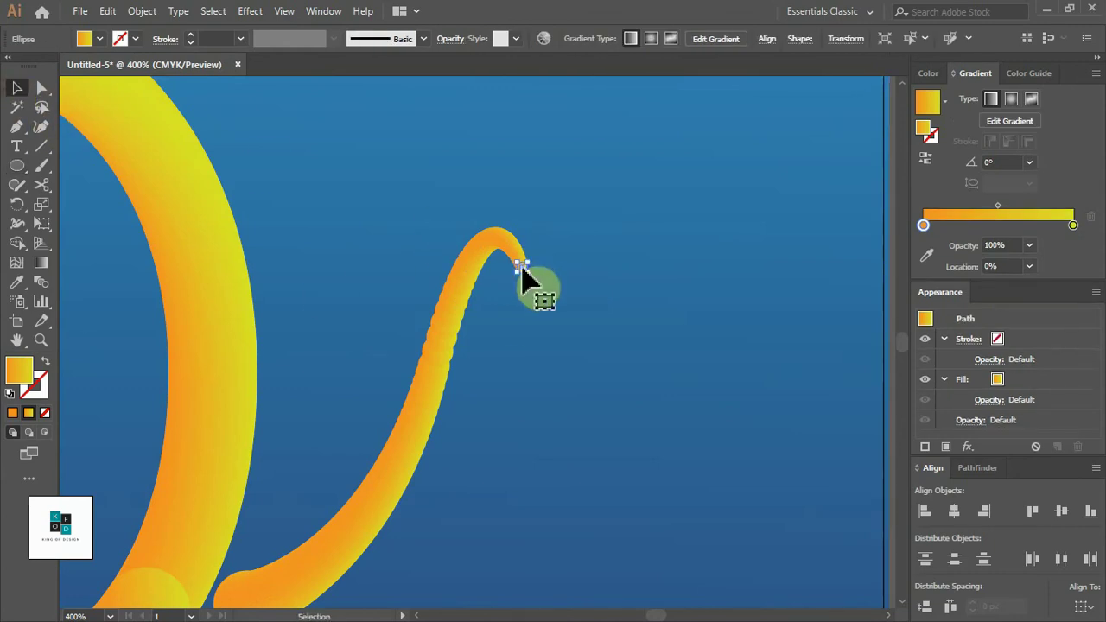
scroll(523, 274, up, 2)
scroll(521, 266, up, 1)
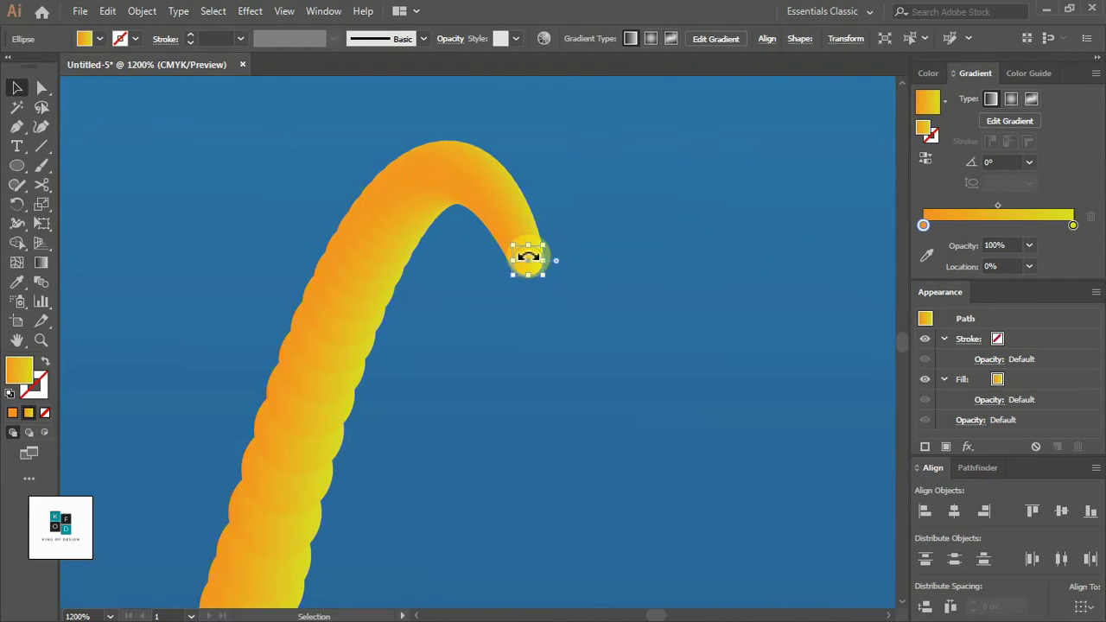
scroll(529, 264, up, 2)
mouse_move(523, 263)
mouse_down()
mouse_move(700, 238)
mouse_move(490, 303)
mouse_move(407, 285)
mouse_move(407, 327)
mouse_up()
scroll(728, 321, down, 1)
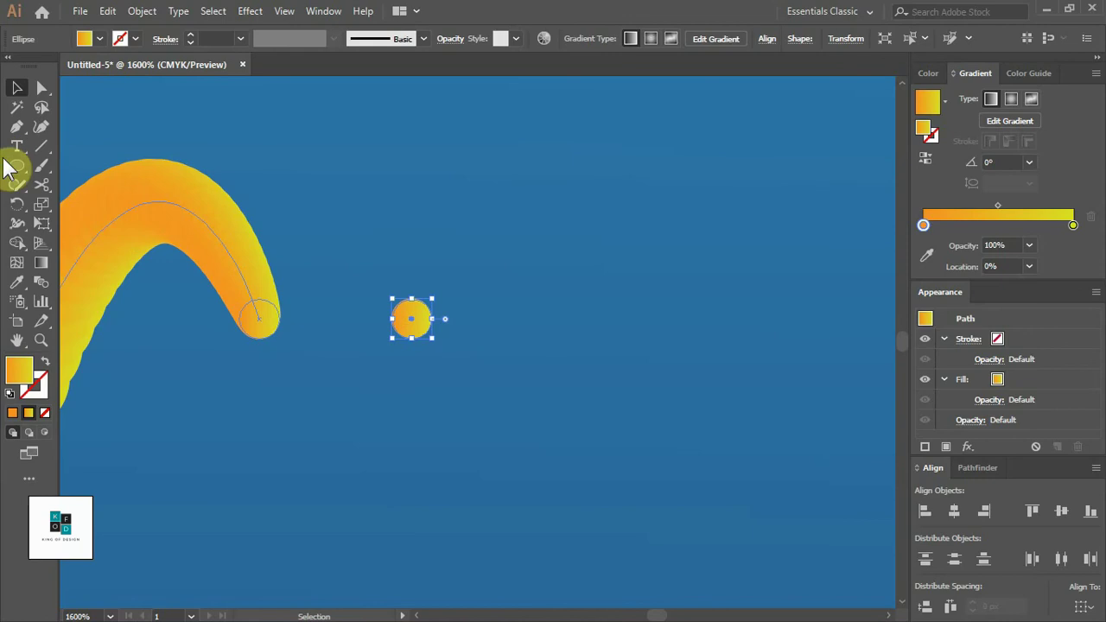
Draw a triangle below the small circle and select both shapes together.
drag(14, 173, 57, 220)
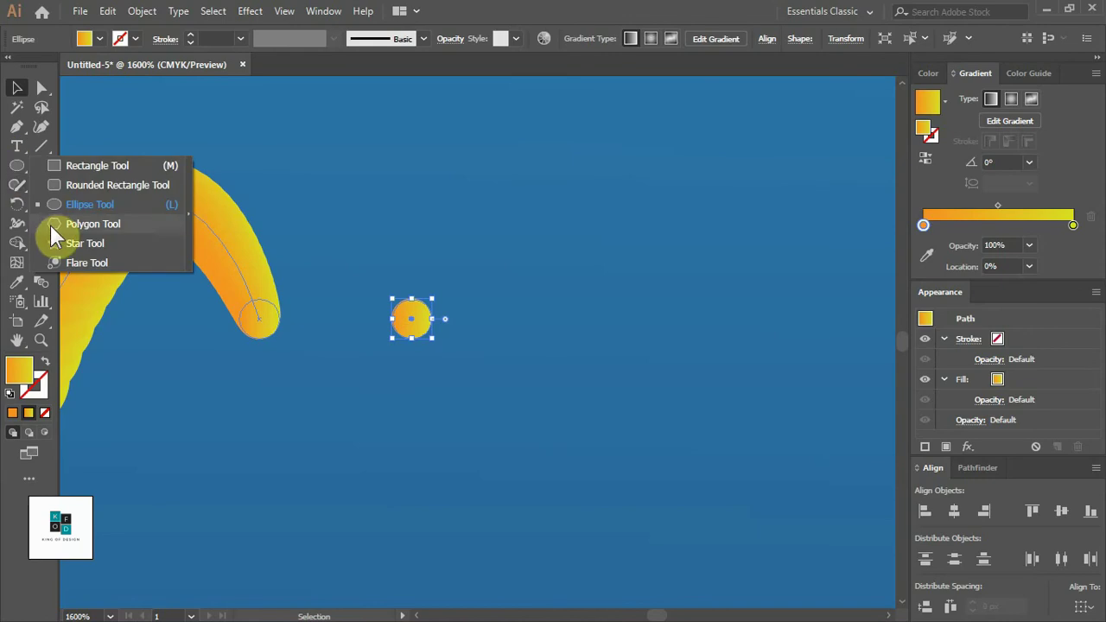
mouse_move(269, 378)
mouse_down()
mouse_move(327, 467)
mouse_move(292, 471)
mouse_up()
click(18, 87)
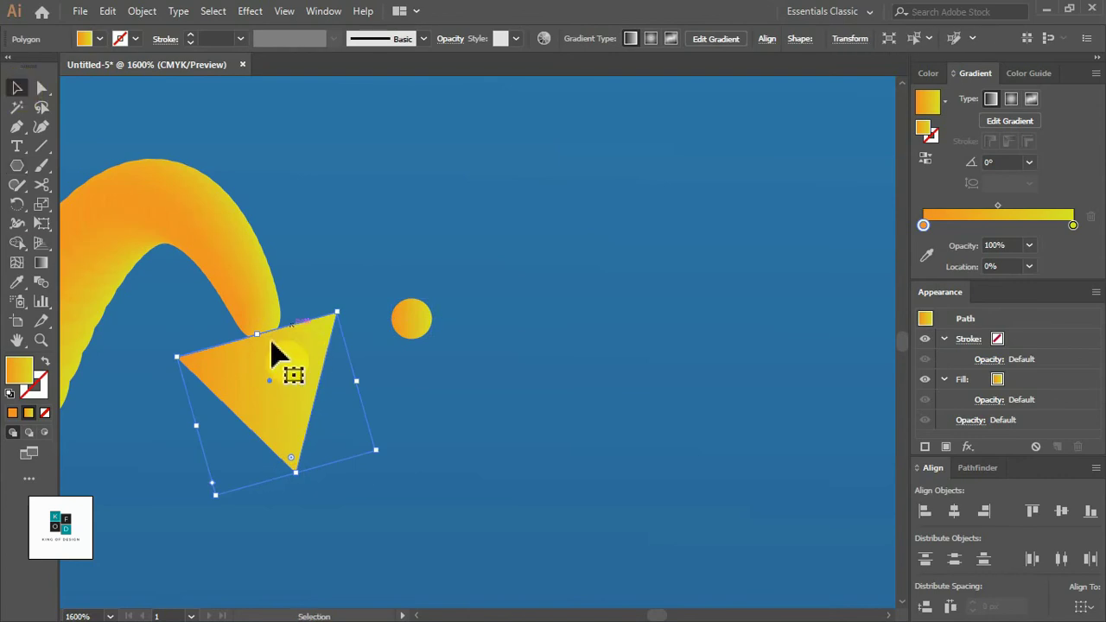
drag(285, 364, 458, 449)
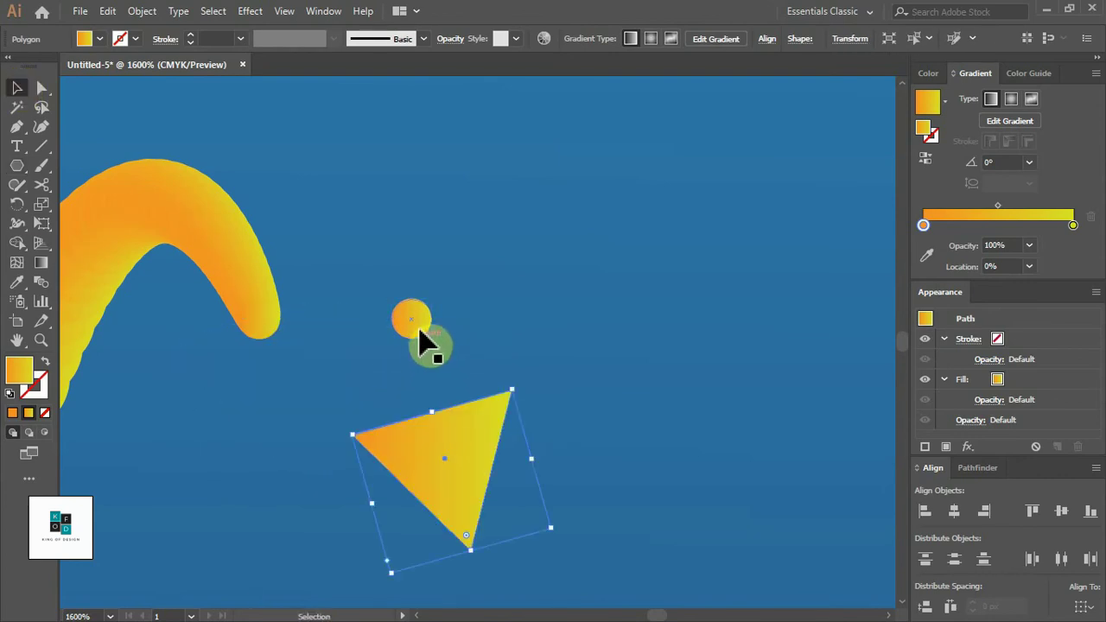
shift+click(412, 327)
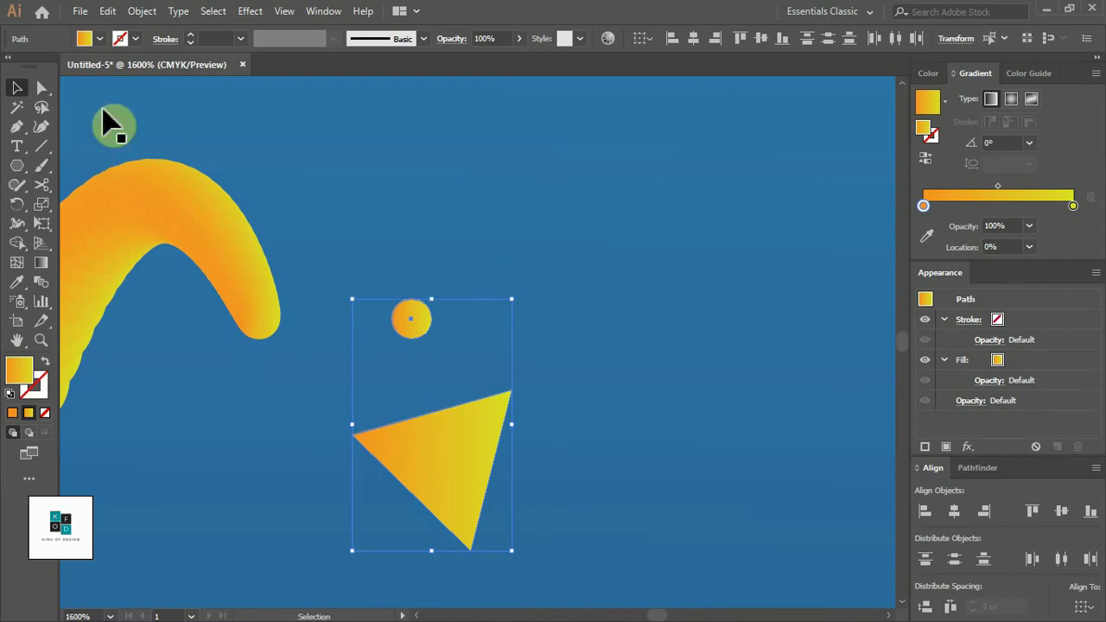
Blend the small circle and triangle, with Blend Options set to Specified Steps, 20.
click(141, 10)
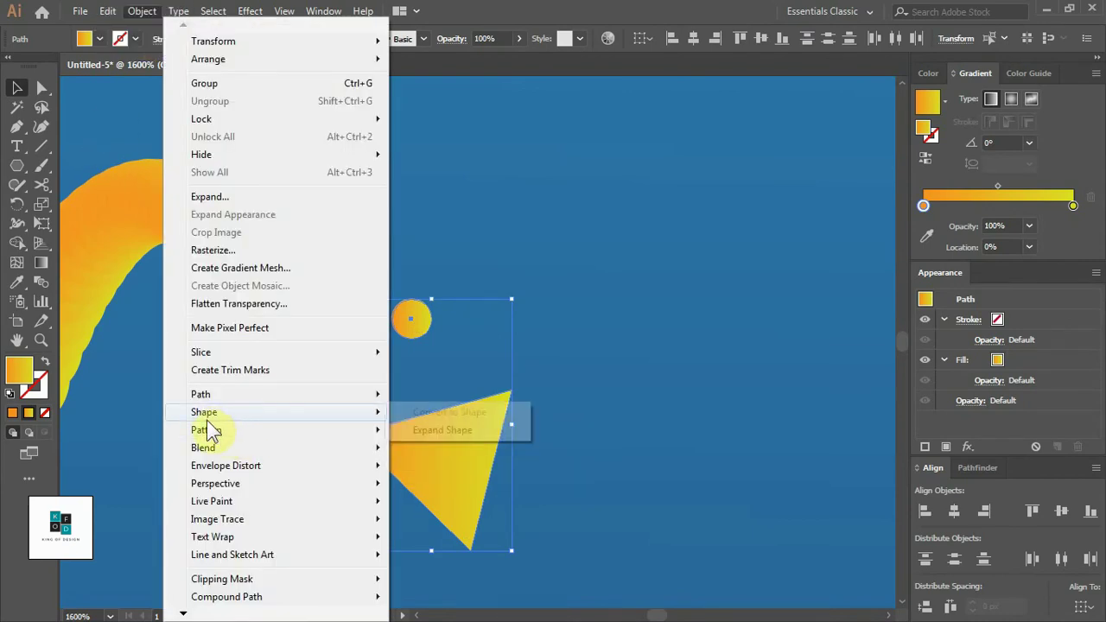
mouse_move(203, 448)
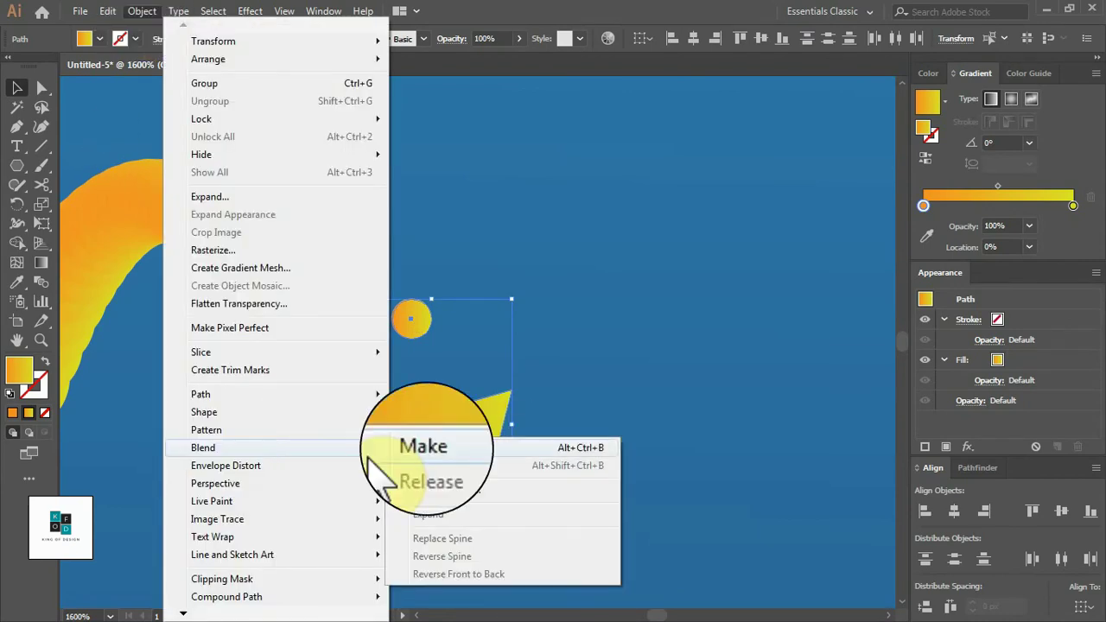
click(419, 448)
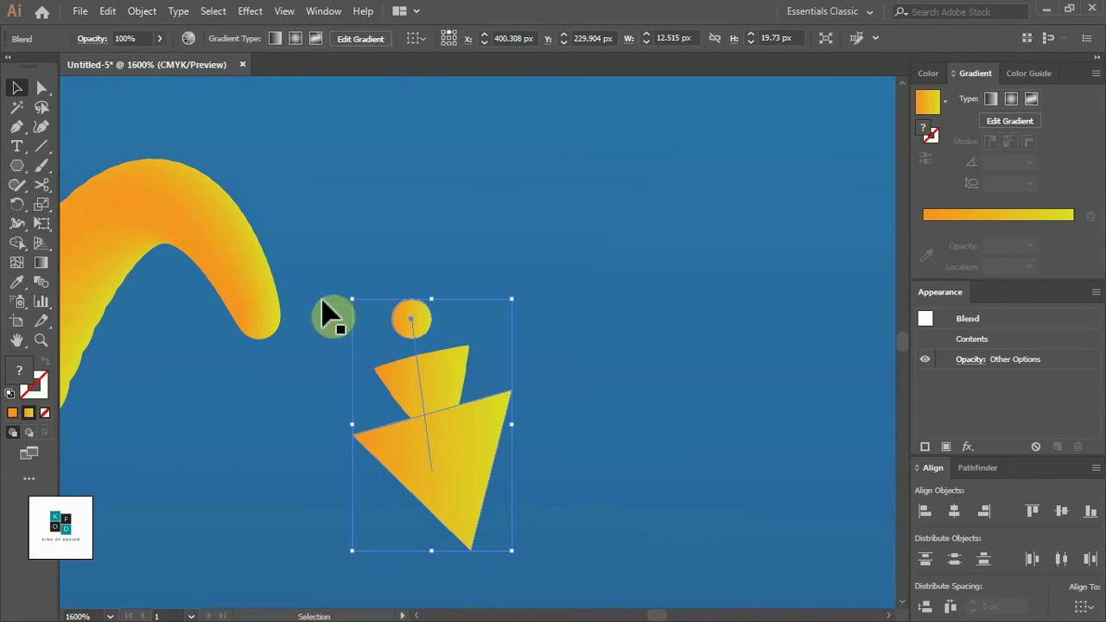
click(41, 284)
double_click(41, 284)
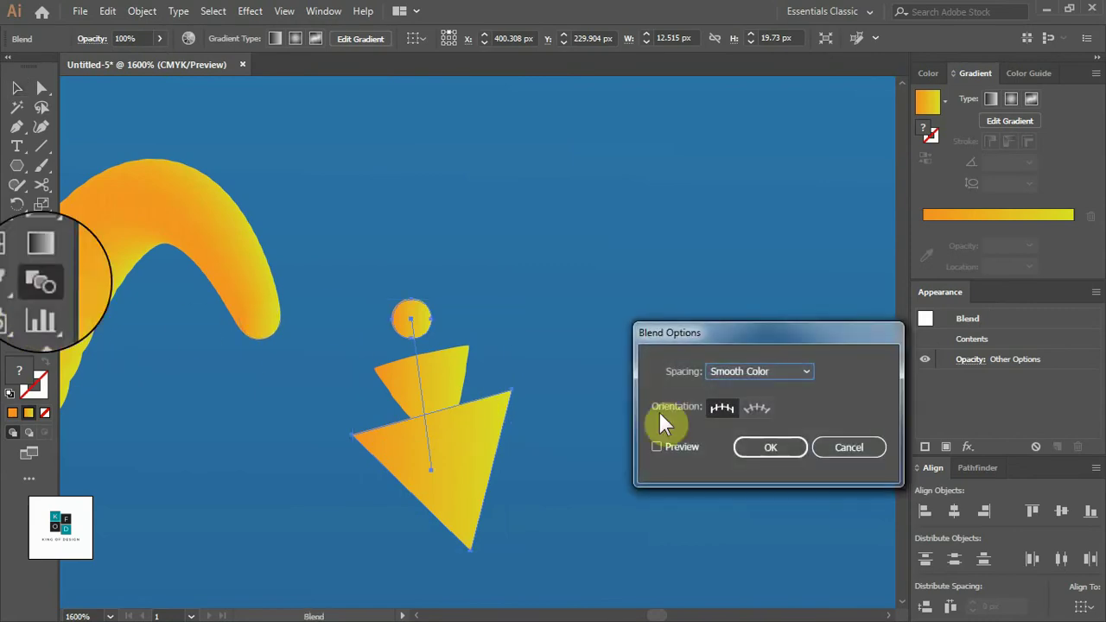
click(657, 447)
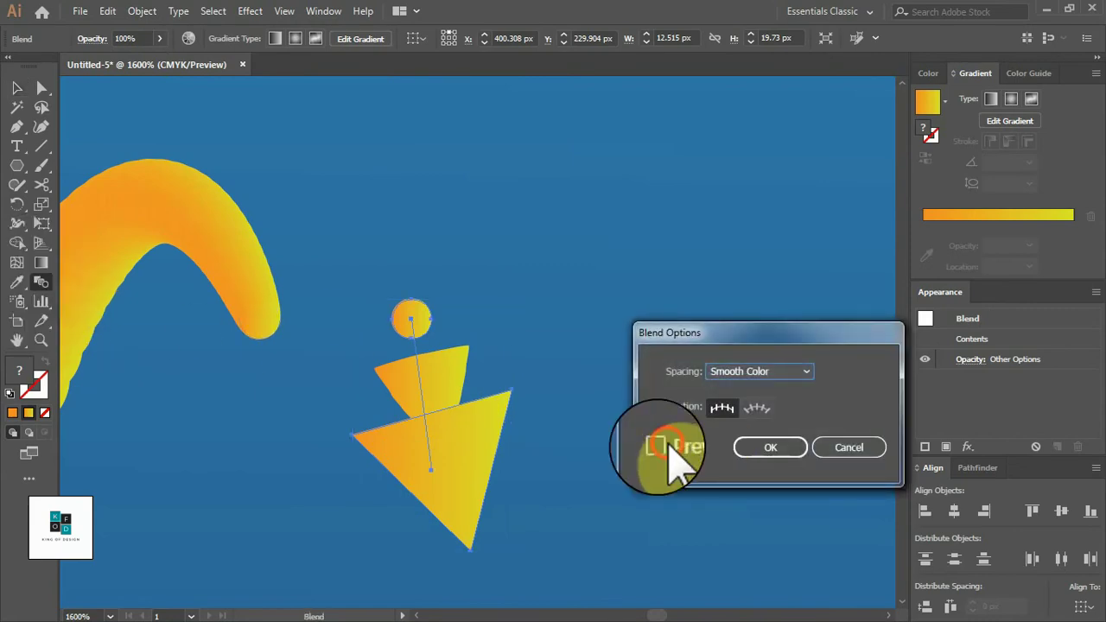
click(795, 372)
click(761, 394)
click(852, 370)
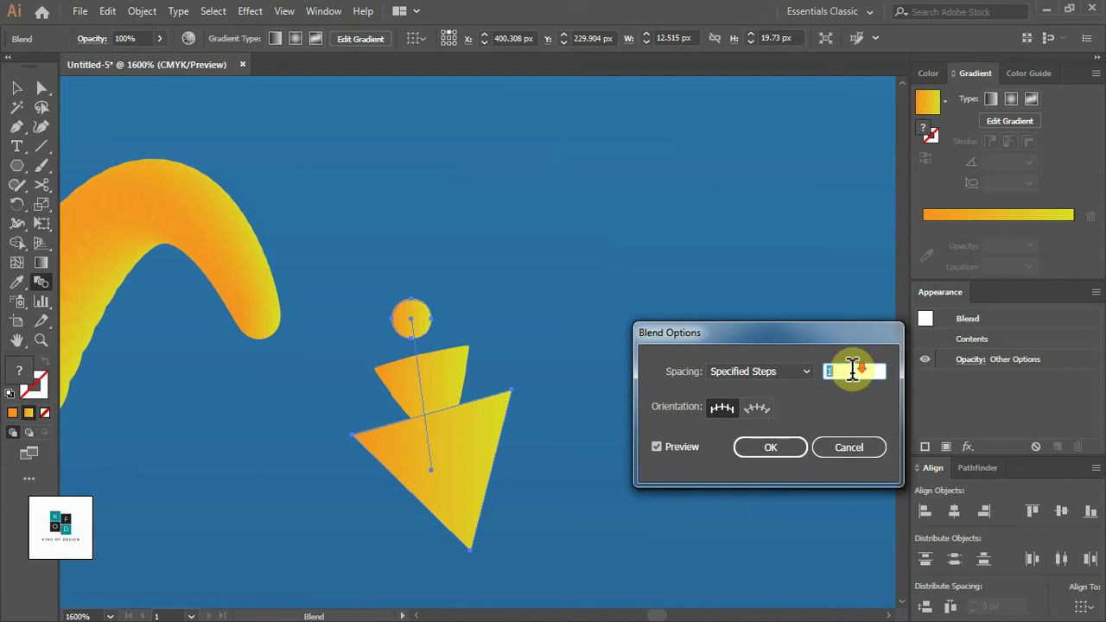
key(Up)
key(Up)
key(Up)
key(Up)
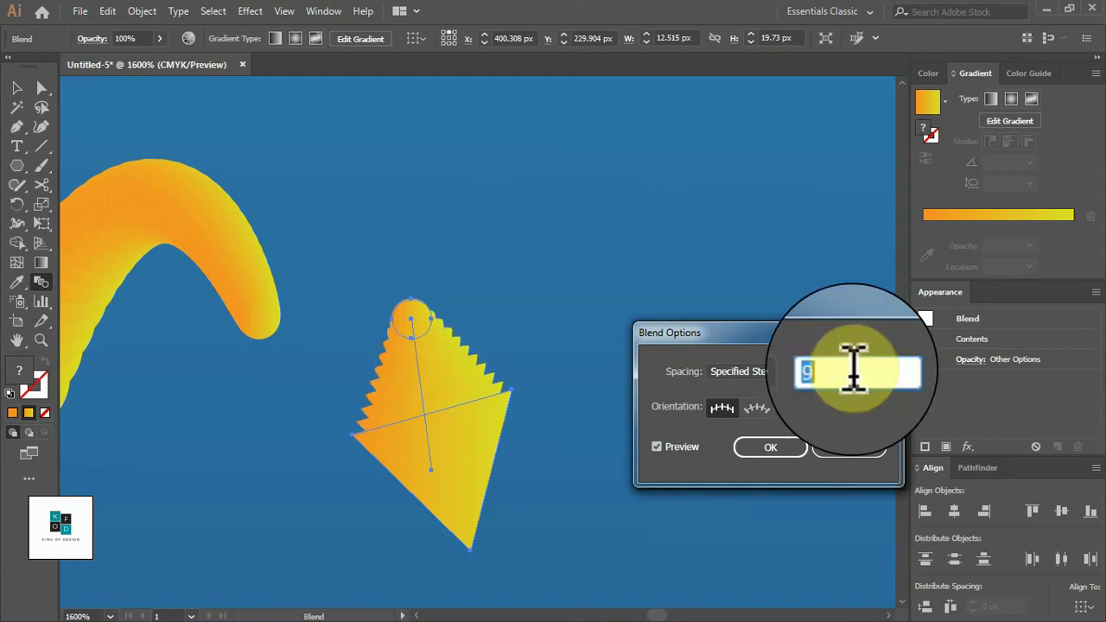
key(Up)
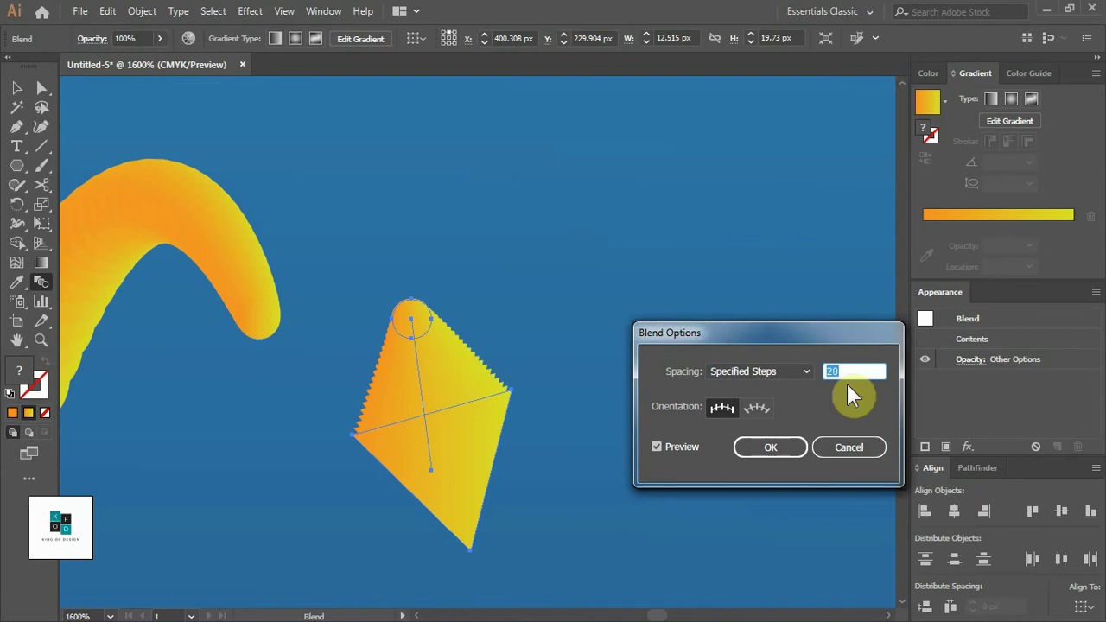
click(770, 447)
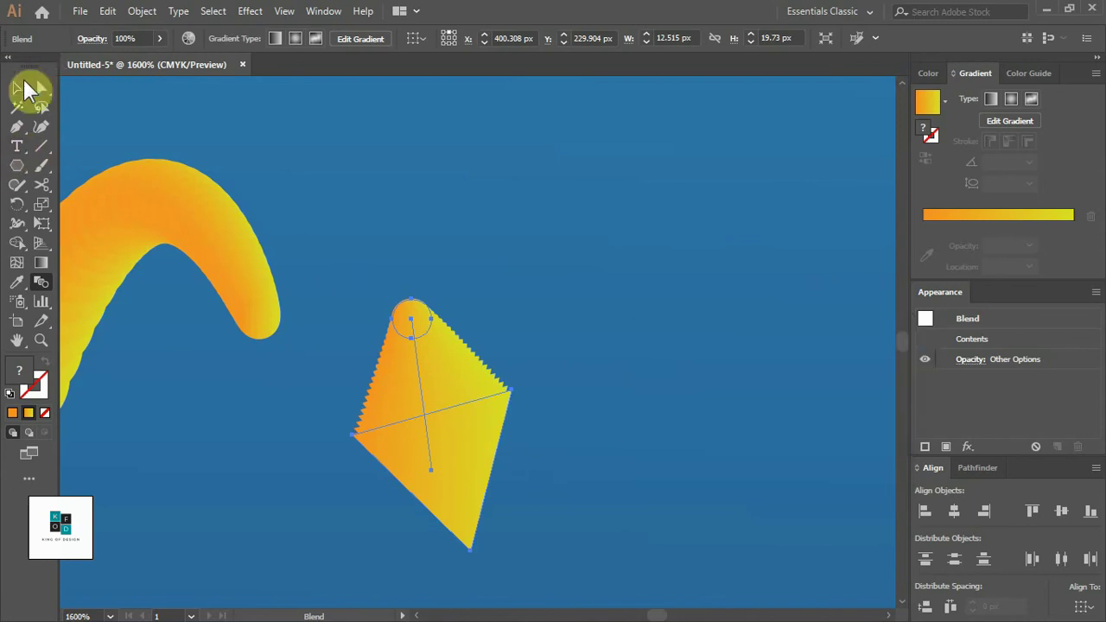
click(26, 88)
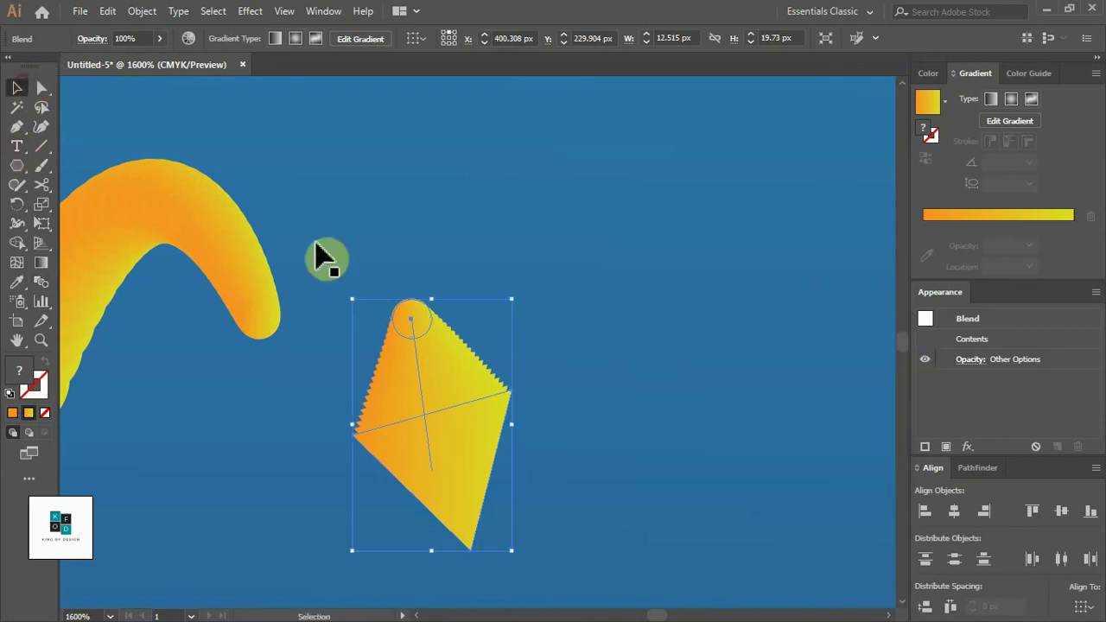
Move the blend's small circle toward the triangle and set the tip on the tail's end.
double_click(427, 335)
click(425, 336)
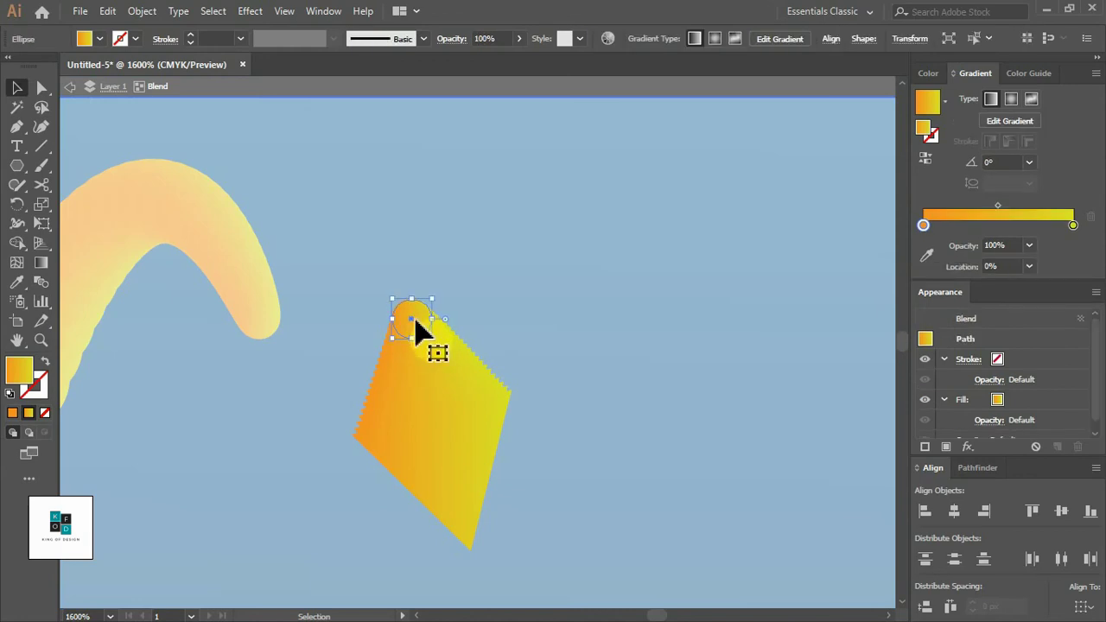
mouse_move(415, 320)
mouse_down()
mouse_move(432, 391)
mouse_move(268, 361)
mouse_up()
double_click(470, 336)
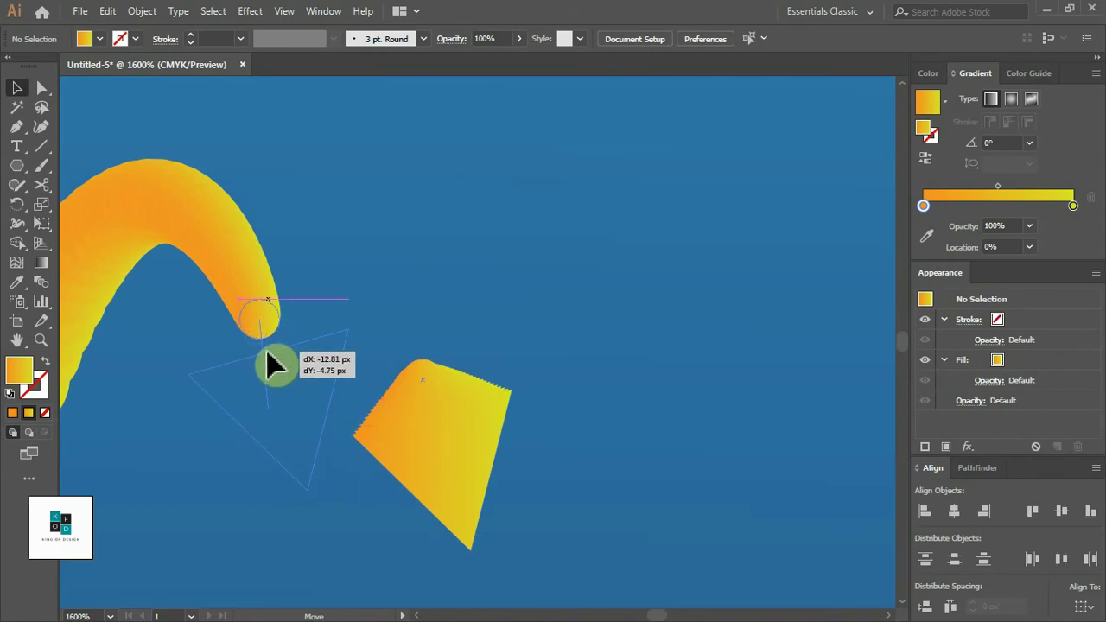
drag(268, 367, 267, 366)
Zoom out and Alt-drag a copy of the triangular tip above the O's top-left.
scroll(342, 363, down, 2)
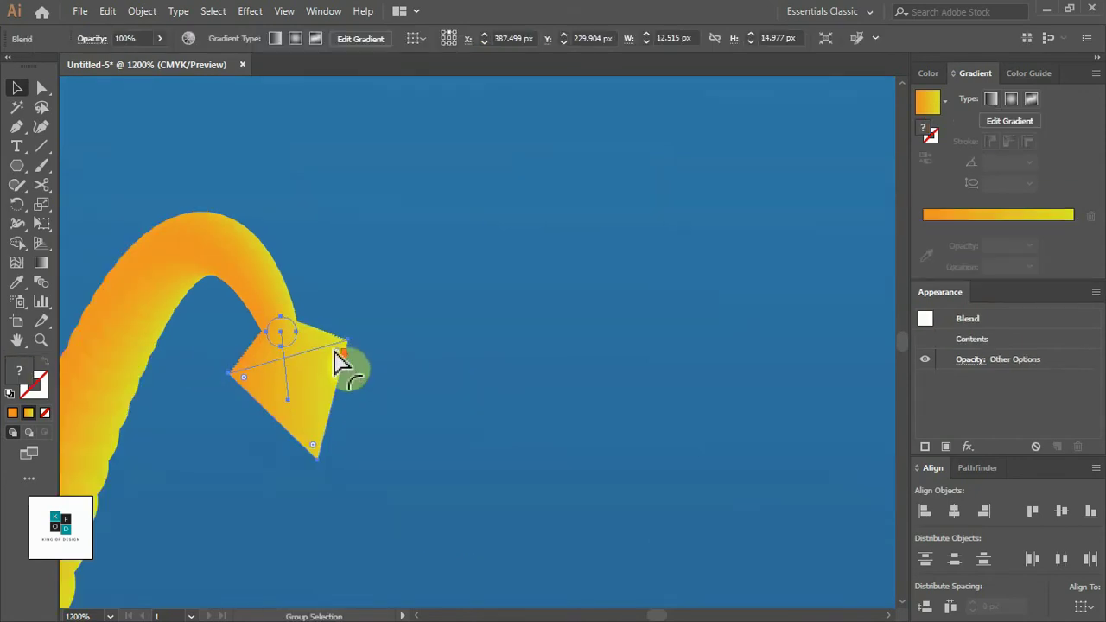
drag(365, 291, 617, 207)
scroll(629, 223, down, 2)
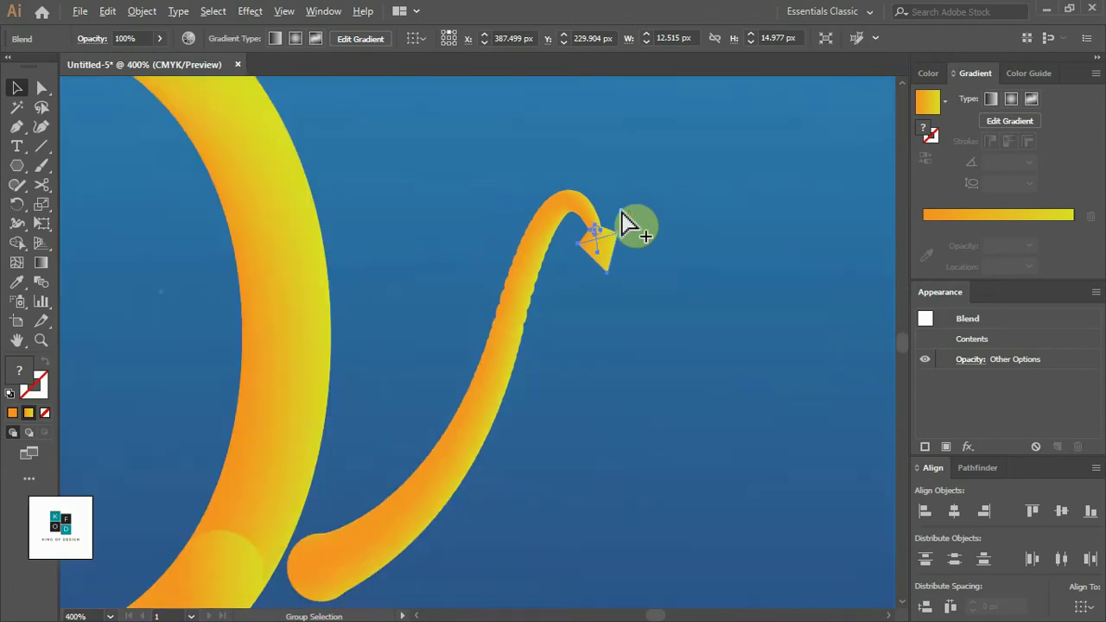
scroll(642, 222, down, 1)
drag(779, 383, 139, 129)
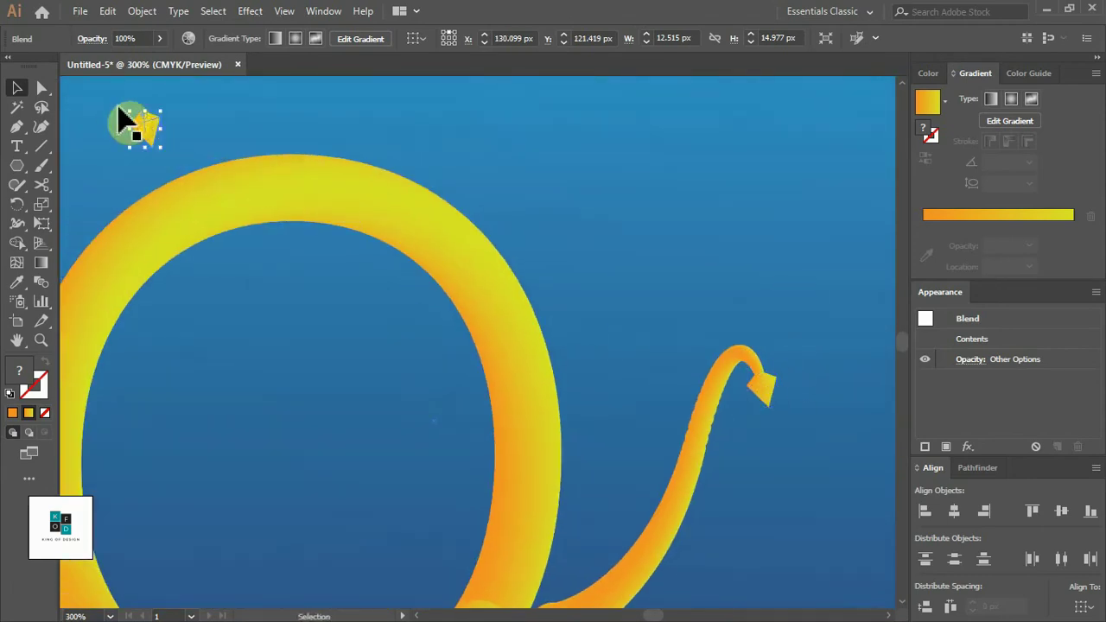
Rotate the copied triangle, double its size, and set the two ears on the ring's top.
drag(120, 105, 210, 184)
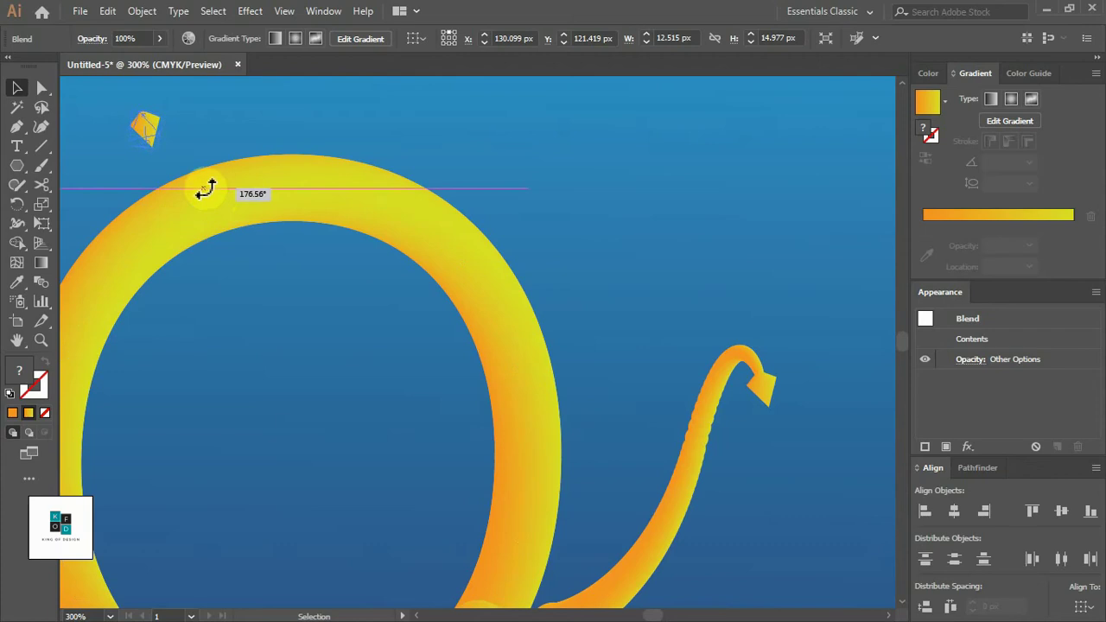
mouse_move(164, 147)
mouse_down()
mouse_move(193, 186)
mouse_move(148, 169)
mouse_move(382, 149)
mouse_up()
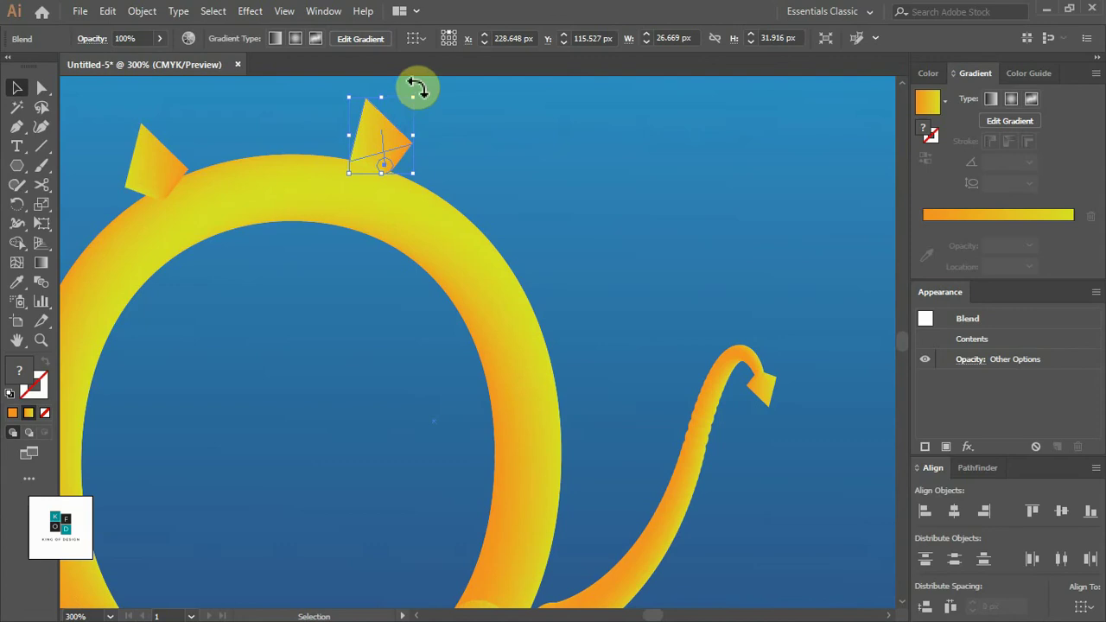
drag(417, 87, 464, 124)
drag(375, 147, 375, 153)
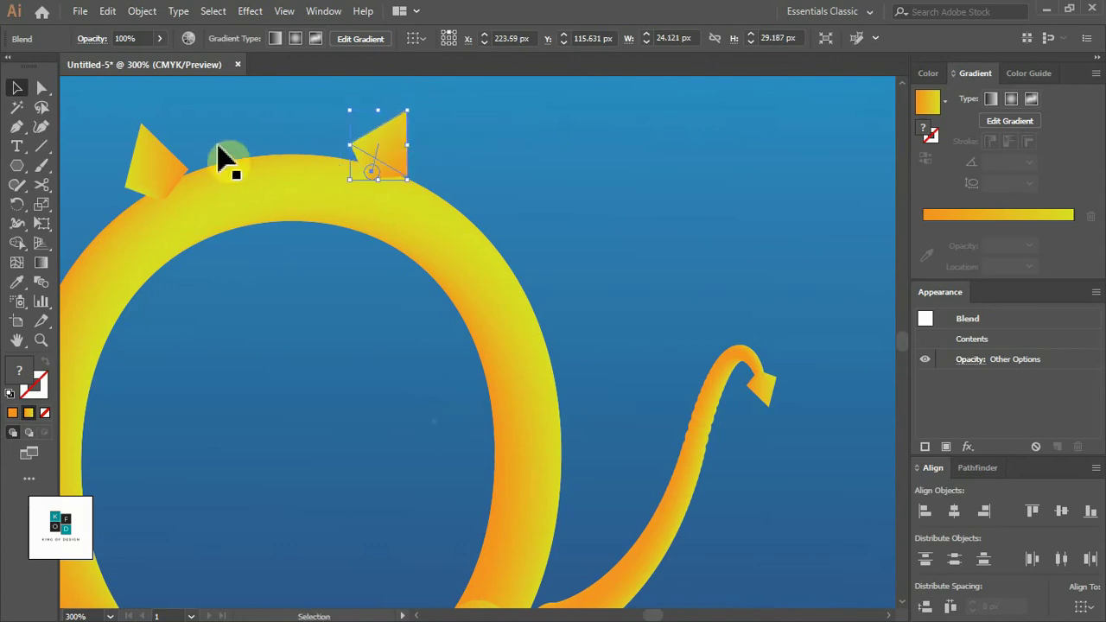
drag(147, 168, 210, 154)
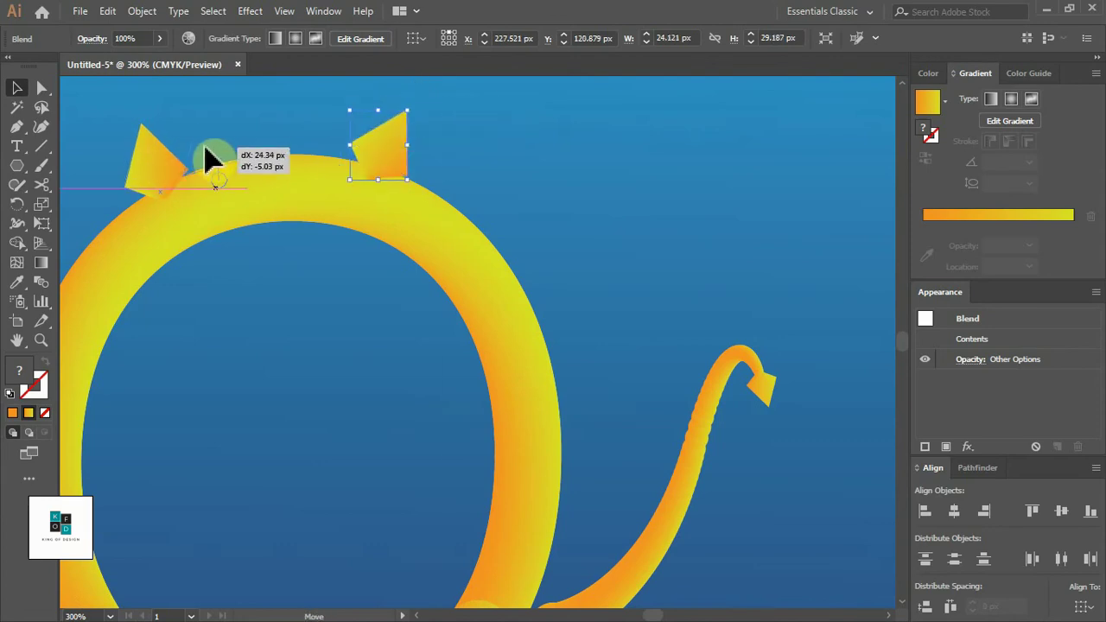
click(445, 142)
scroll(486, 180, down, 2)
mouse_move(538, 190)
mouse_down()
mouse_move(521, 171)
mouse_move(521, 192)
mouse_up()
click(494, 291)
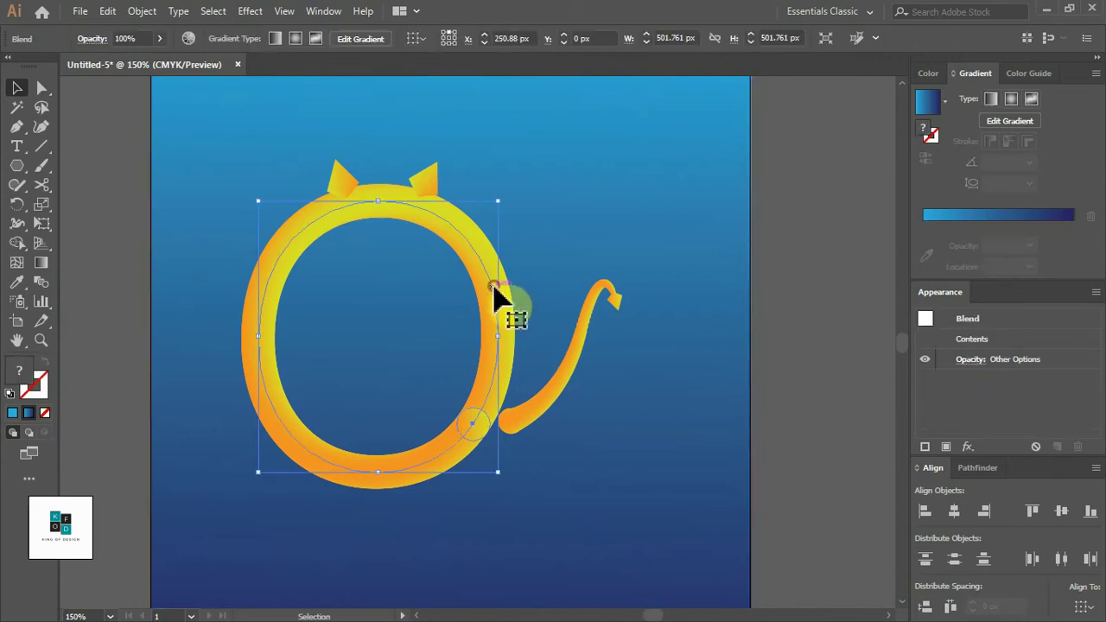
Check the visible panels and reselect the O ring.
click(968, 447)
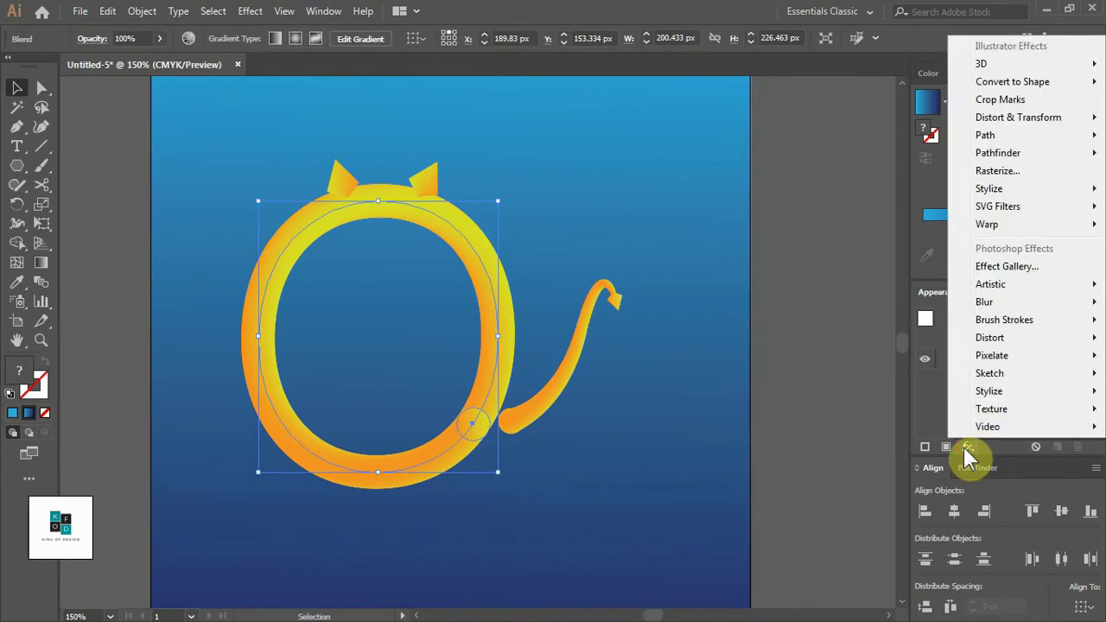
click(876, 413)
click(877, 412)
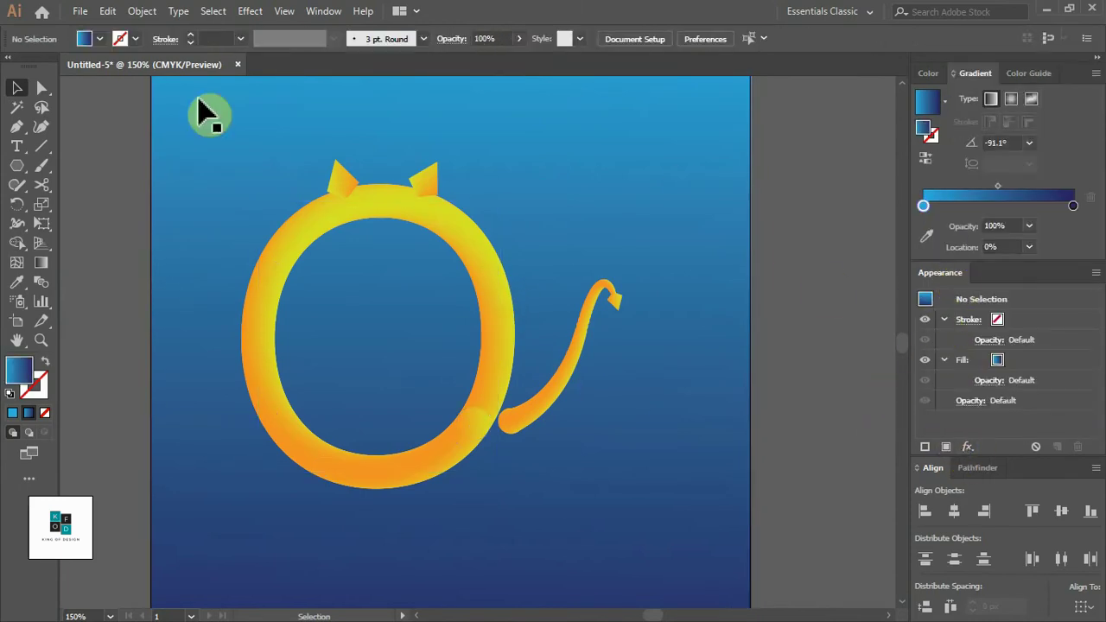
click(323, 10)
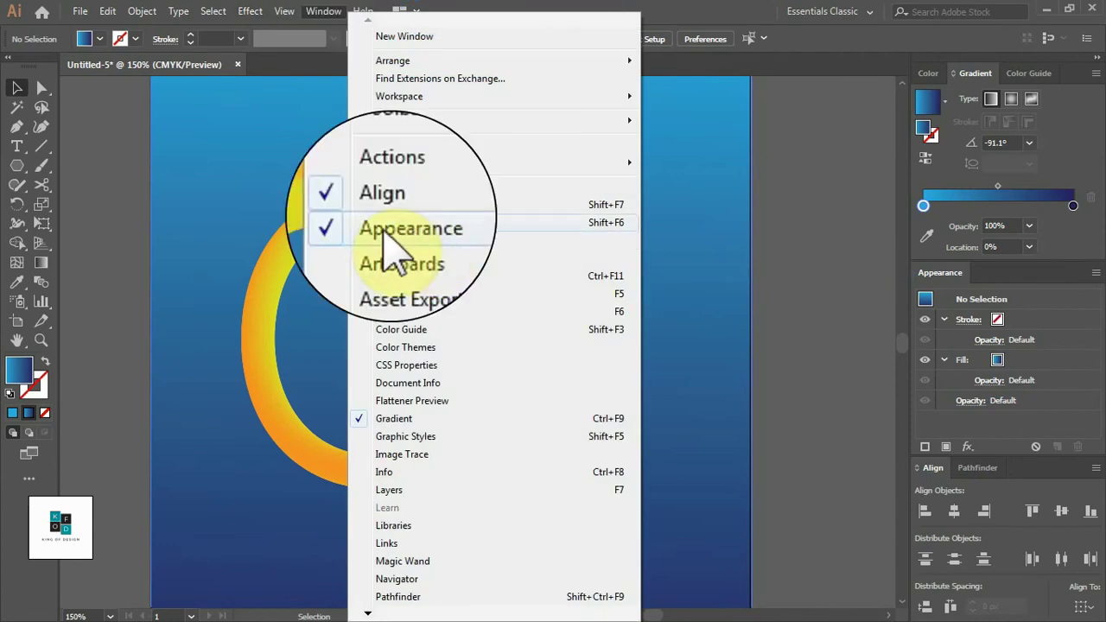
click(784, 247)
click(481, 271)
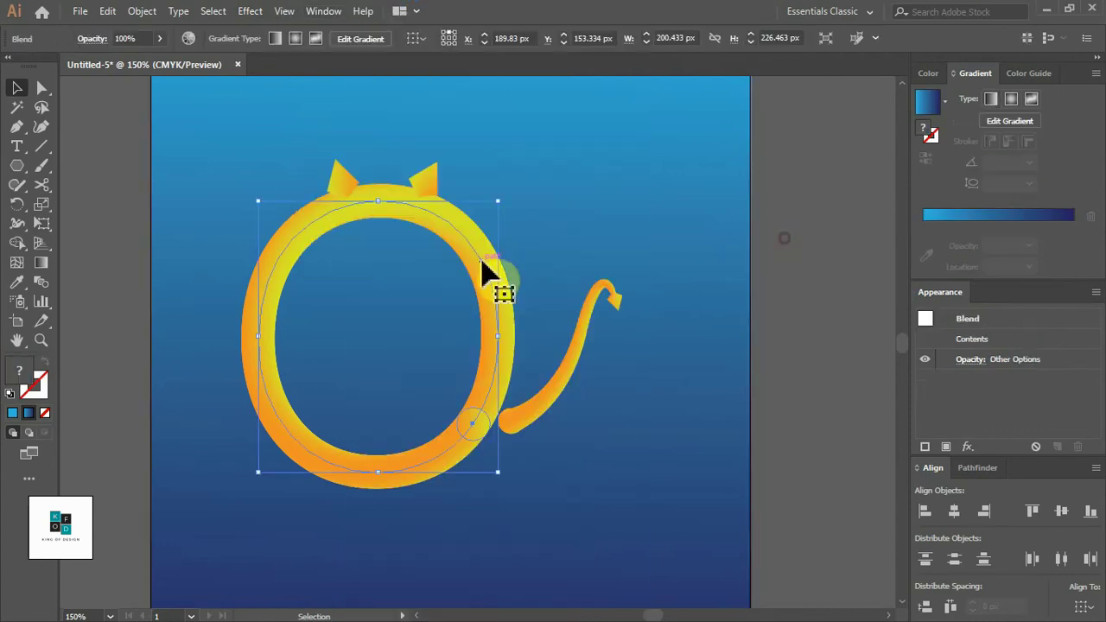
Apply Roughen to the ring with Size 50%, Detail 70/in and Corner points.
click(968, 447)
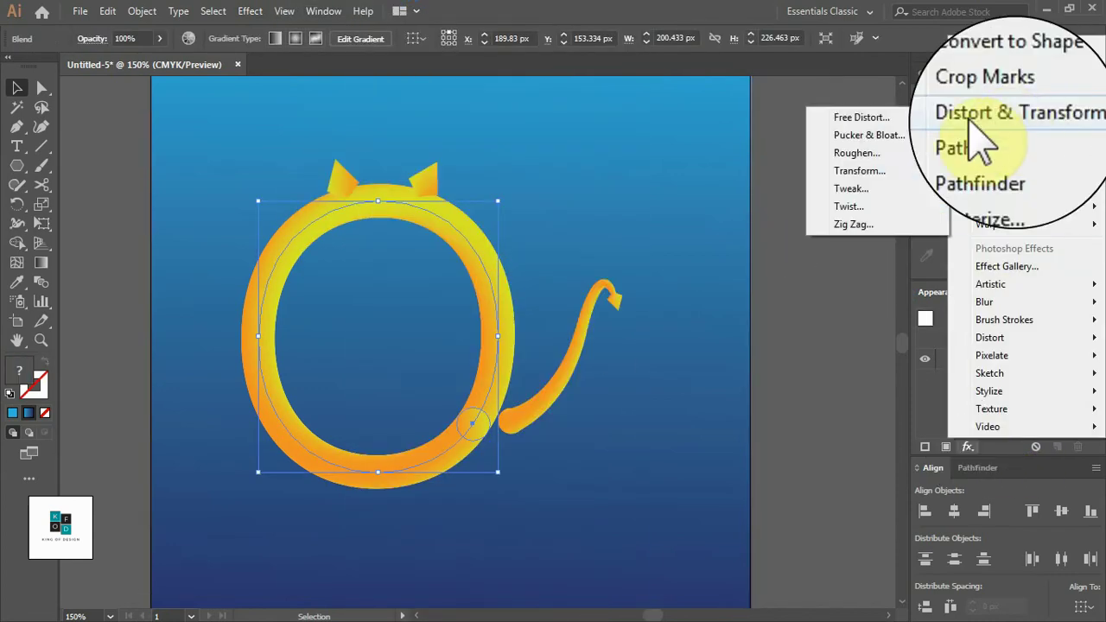
click(856, 150)
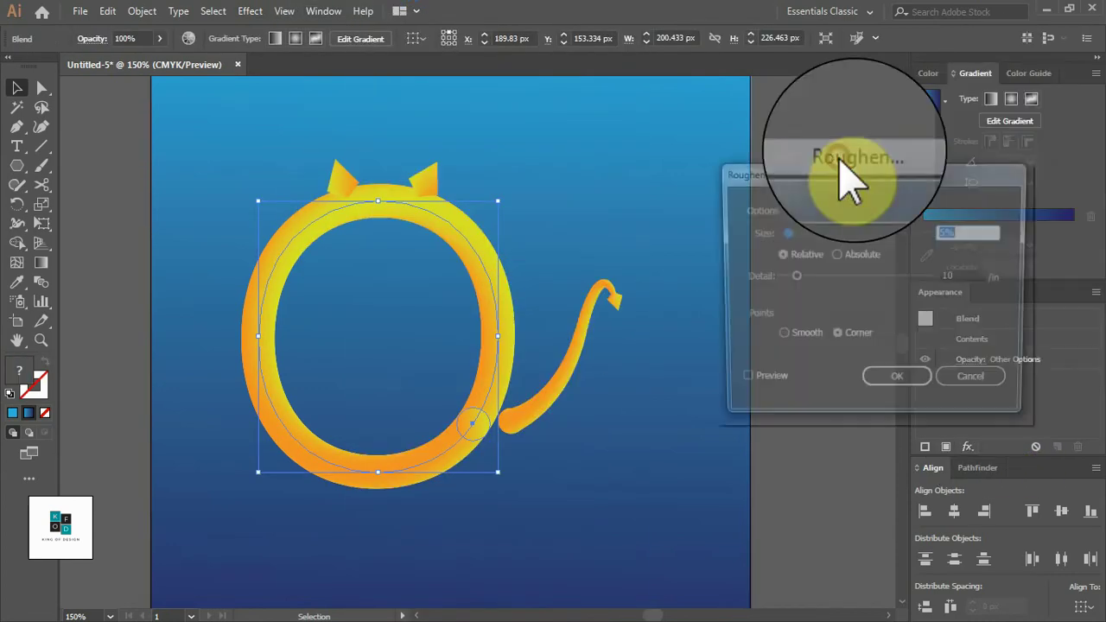
click(855, 233)
double_click(946, 233)
text(50)
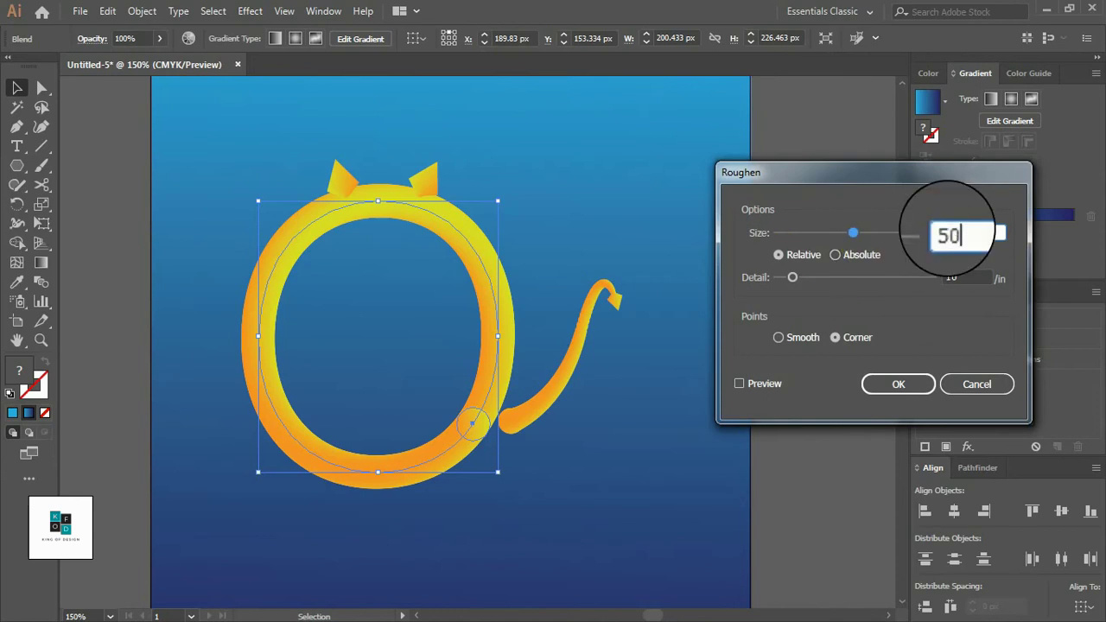
double_click(964, 278)
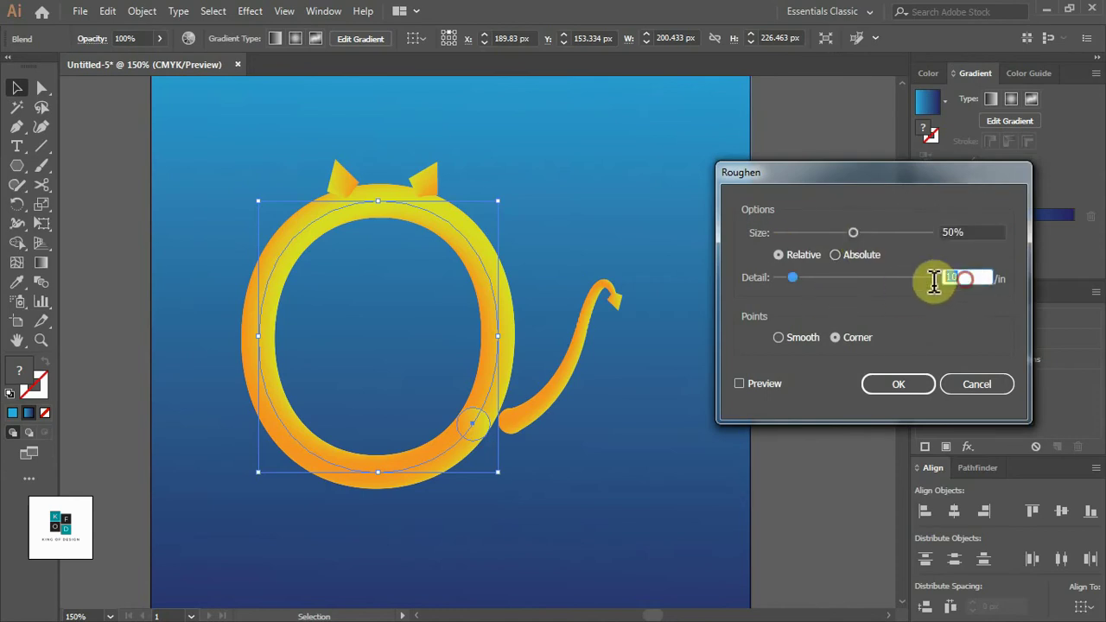
text(7)
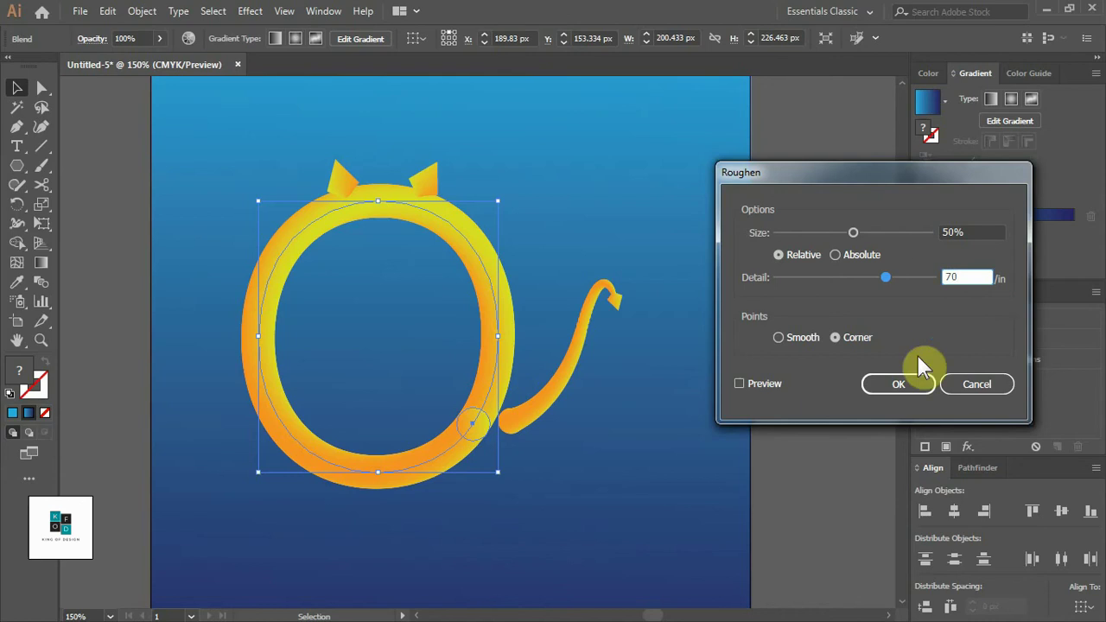
click(739, 383)
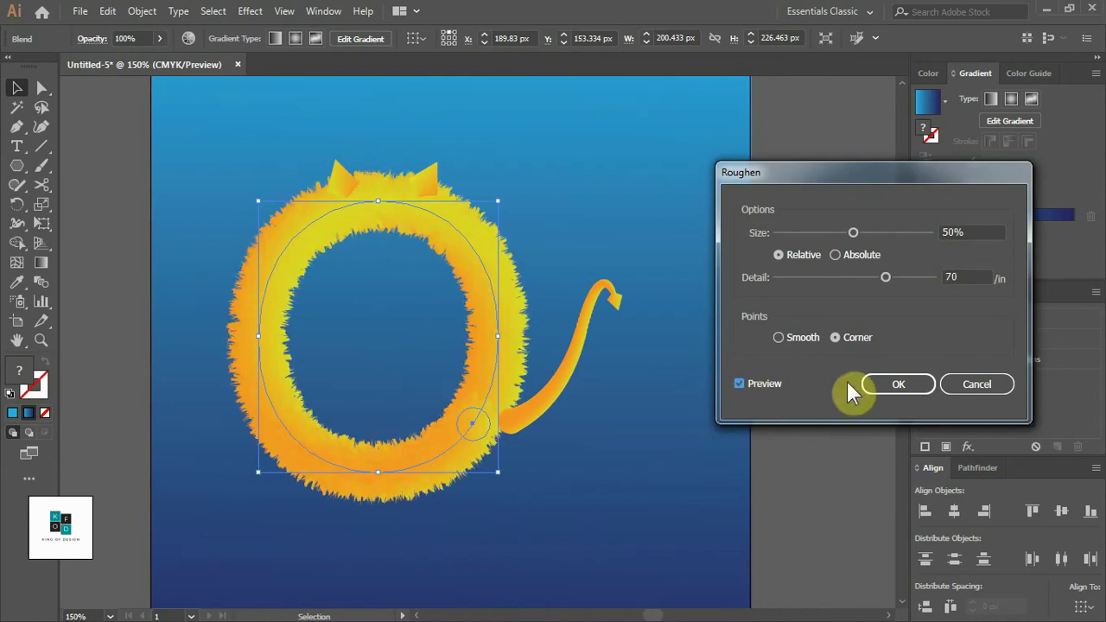
click(894, 384)
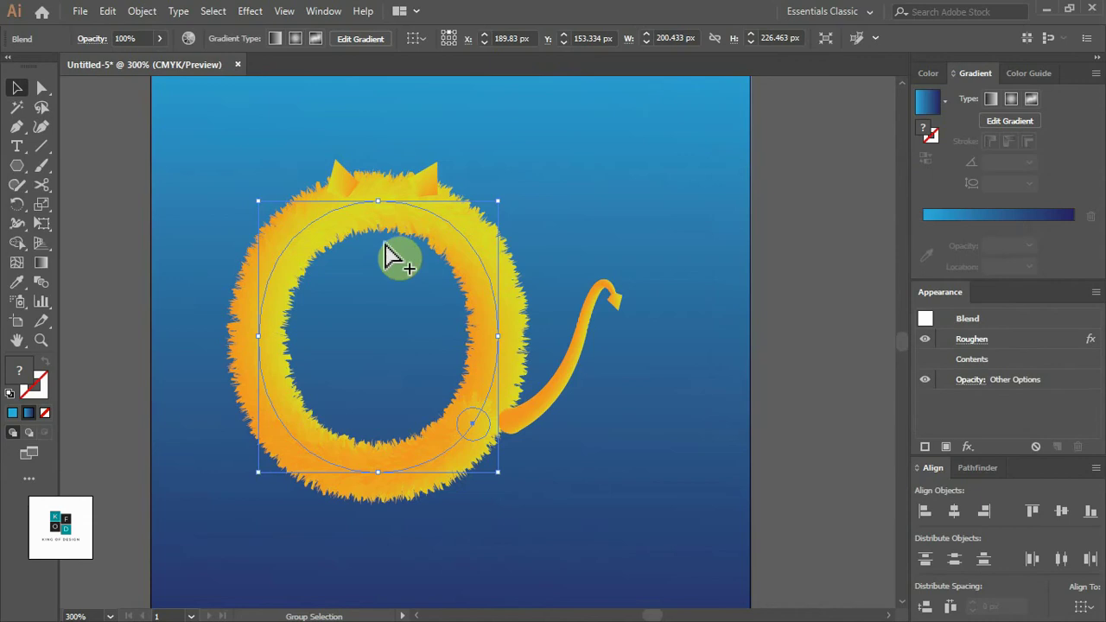
scroll(395, 254, up, 2)
scroll(553, 238, down, 1)
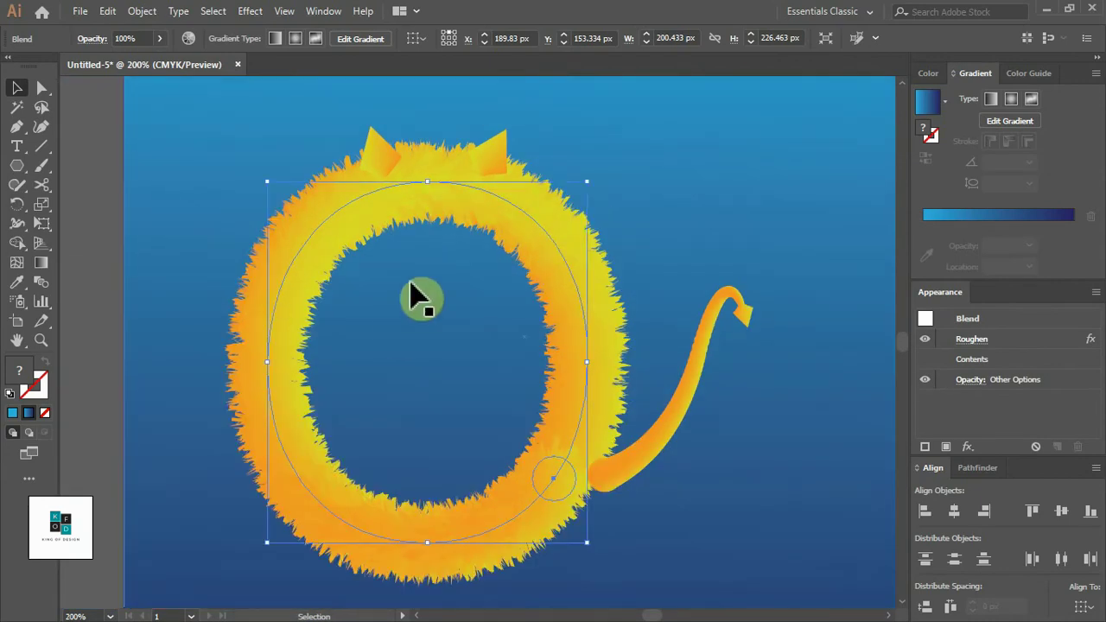
Give the tail blend a Roughen effect at 50% size and 70/in detail.
click(697, 395)
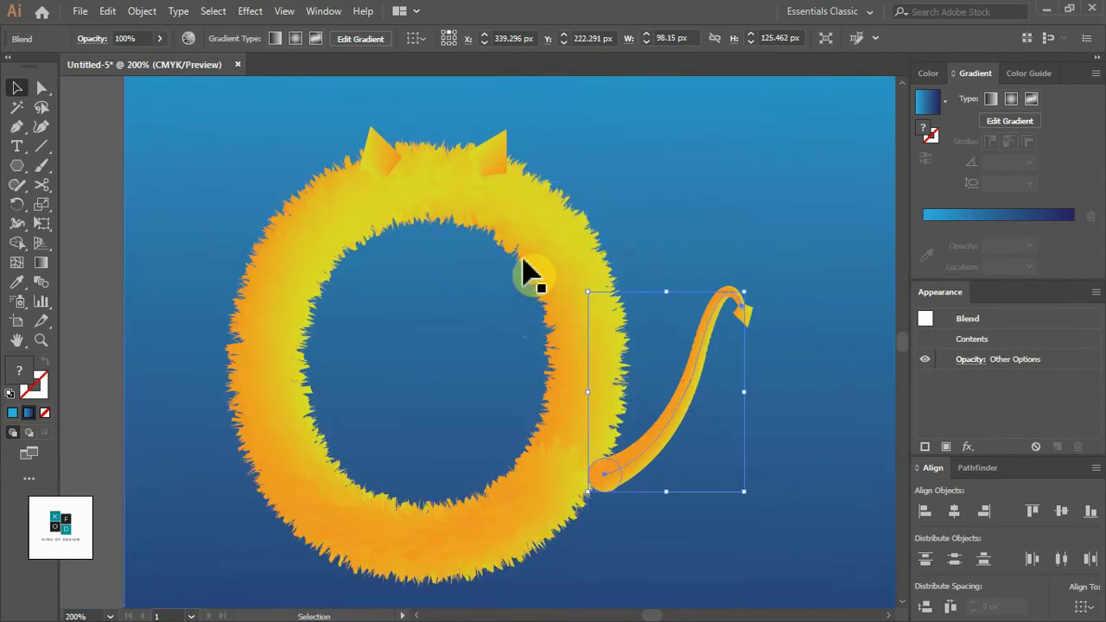
click(968, 446)
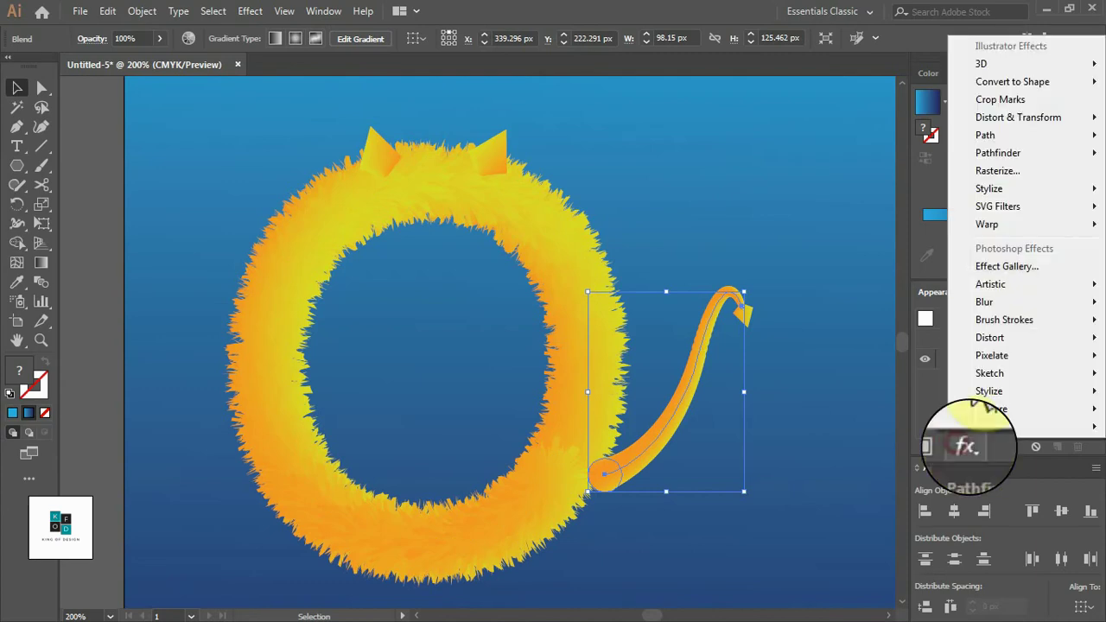
mouse_move(1009, 112)
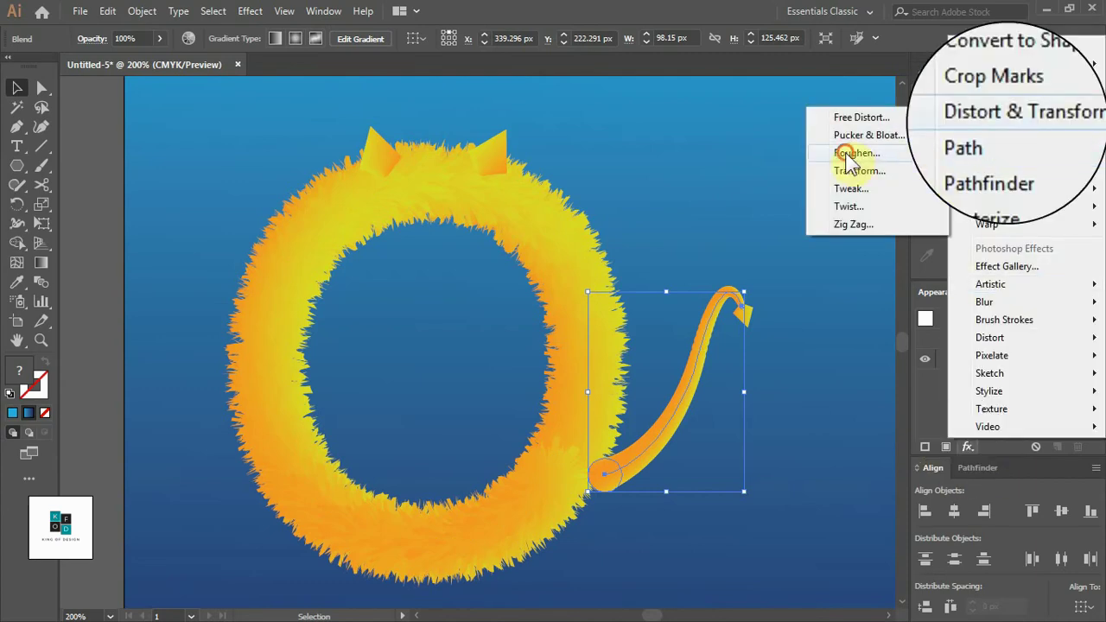
click(848, 153)
text(50)
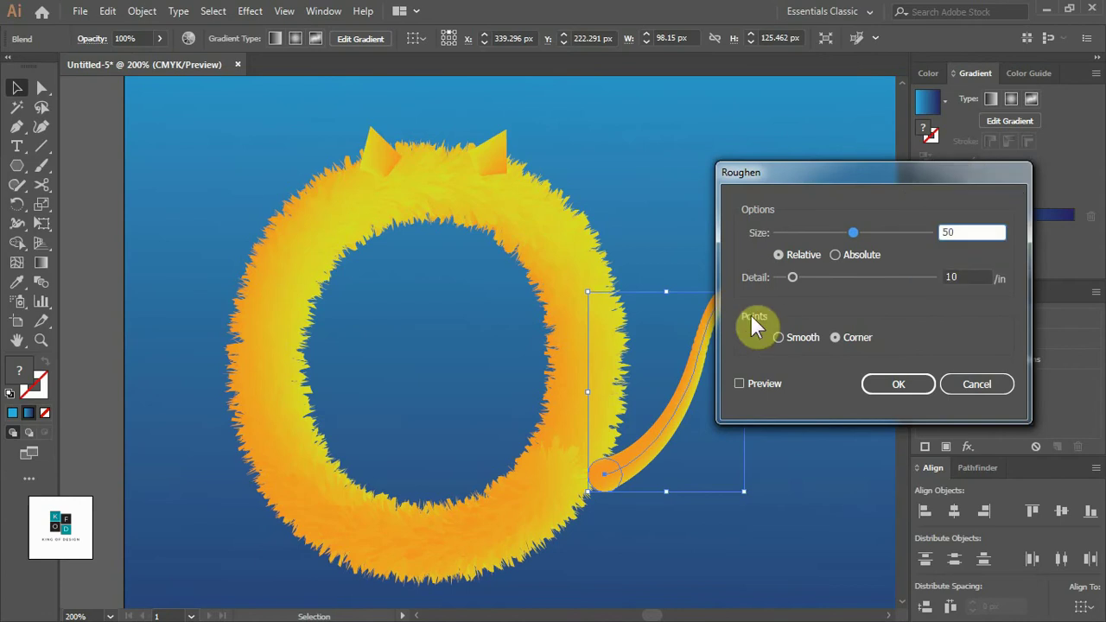
text(1070)
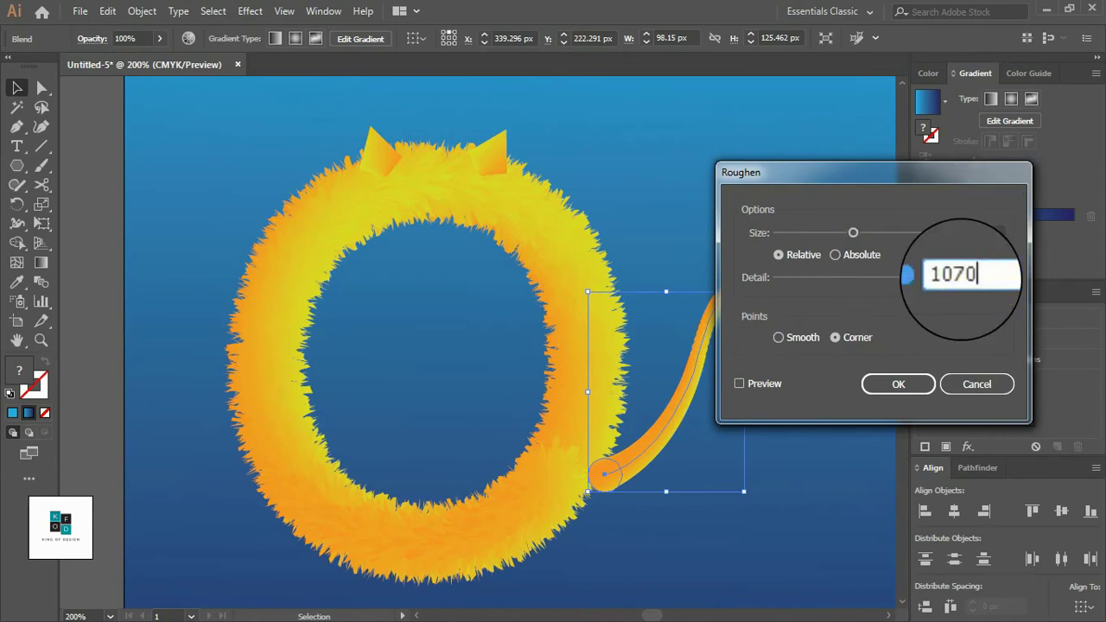
drag(988, 279, 949, 269)
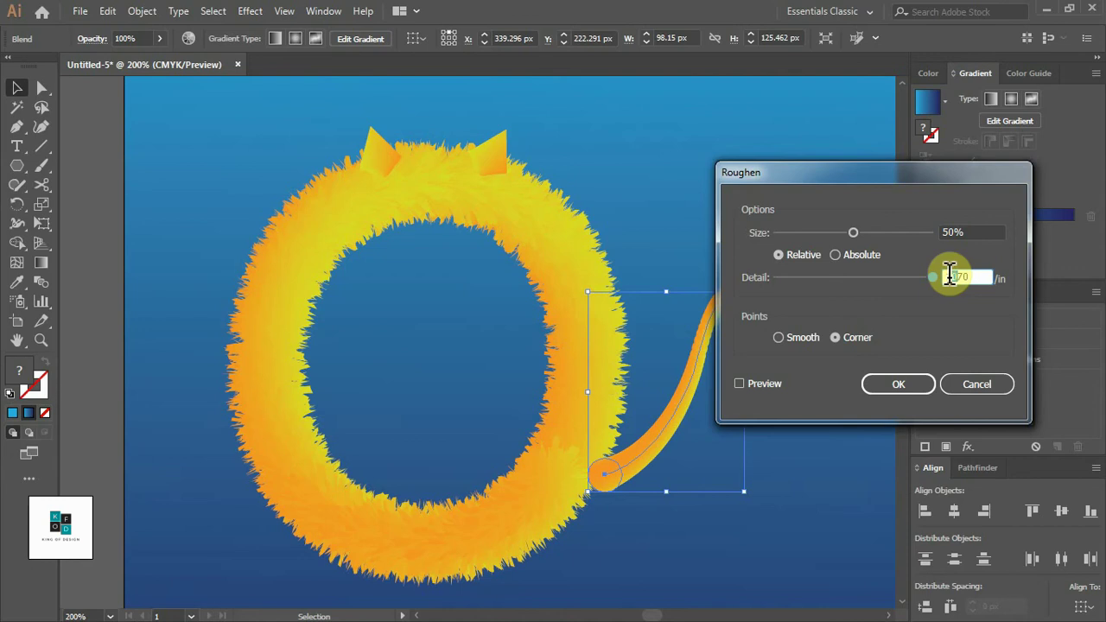
text(70)
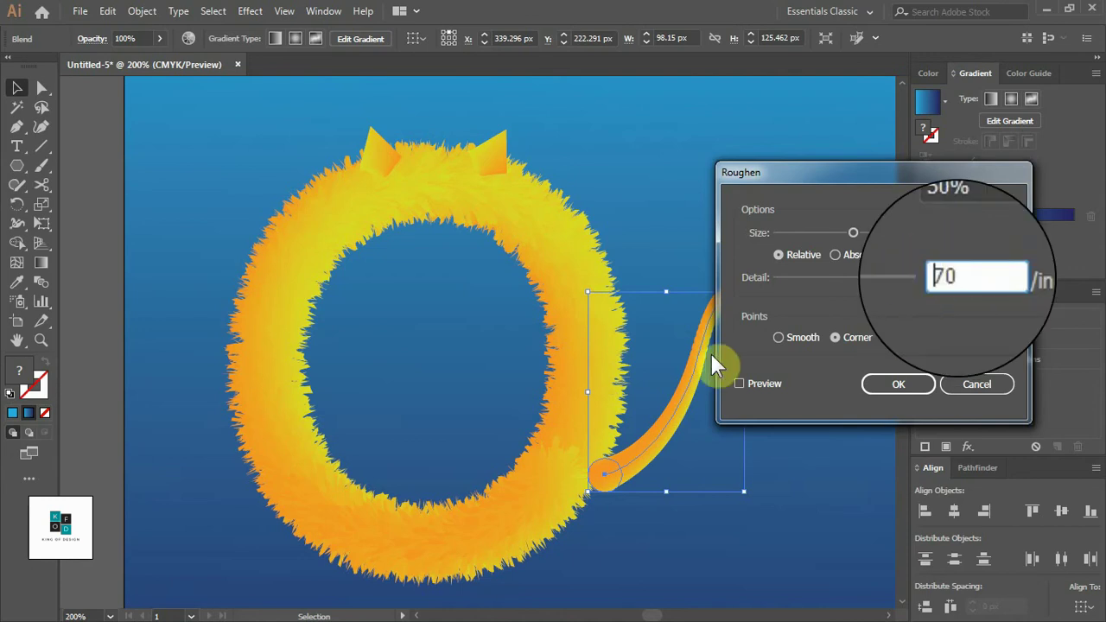
click(739, 384)
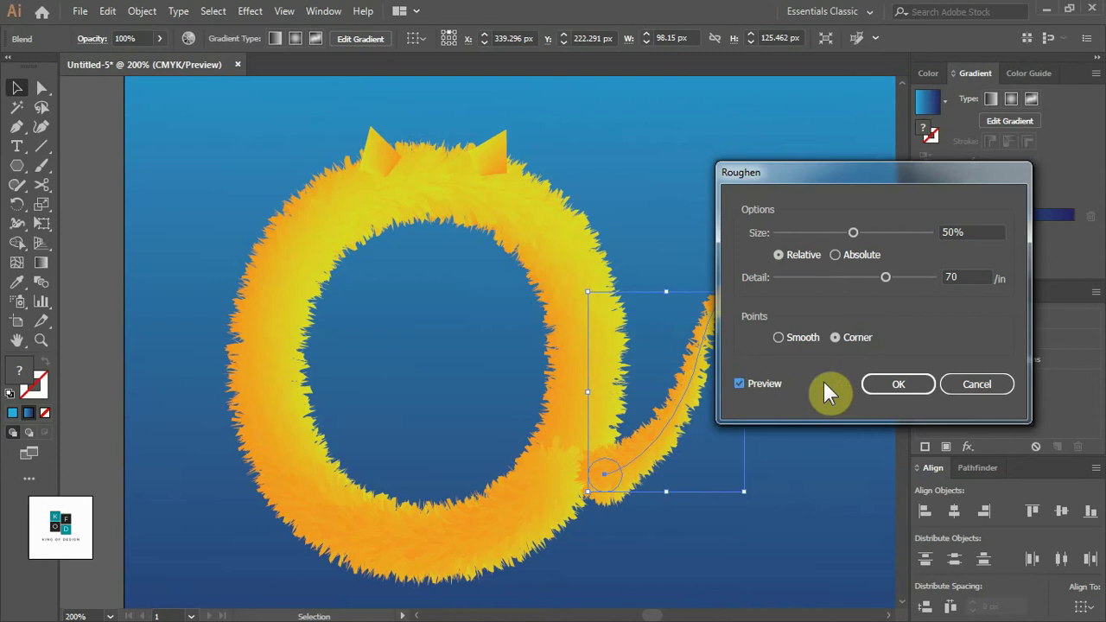
click(887, 382)
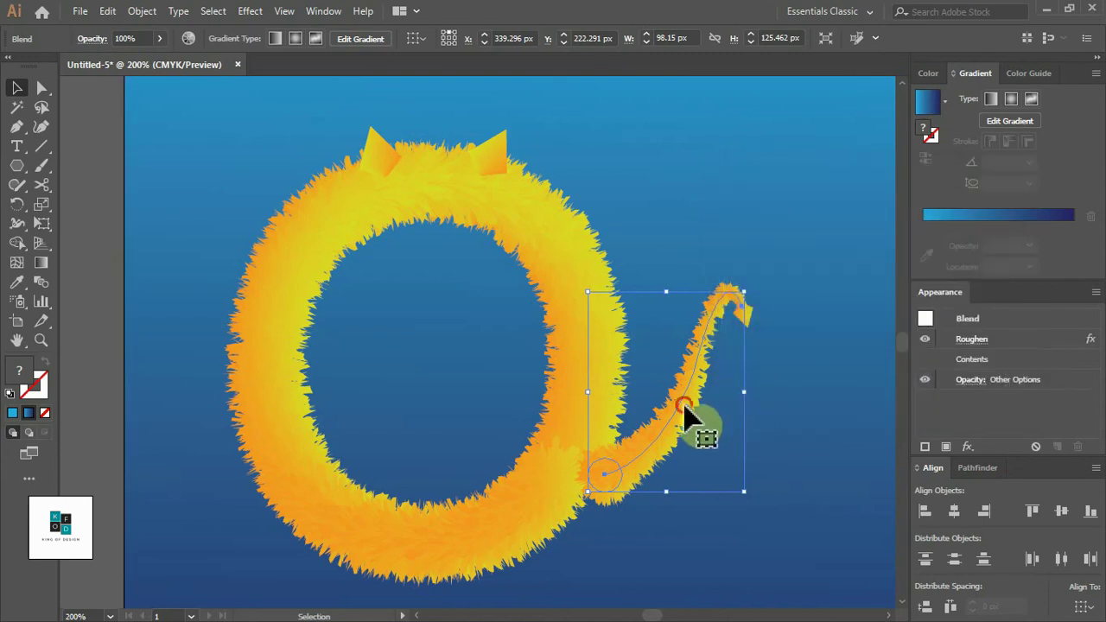
drag(686, 408, 758, 299)
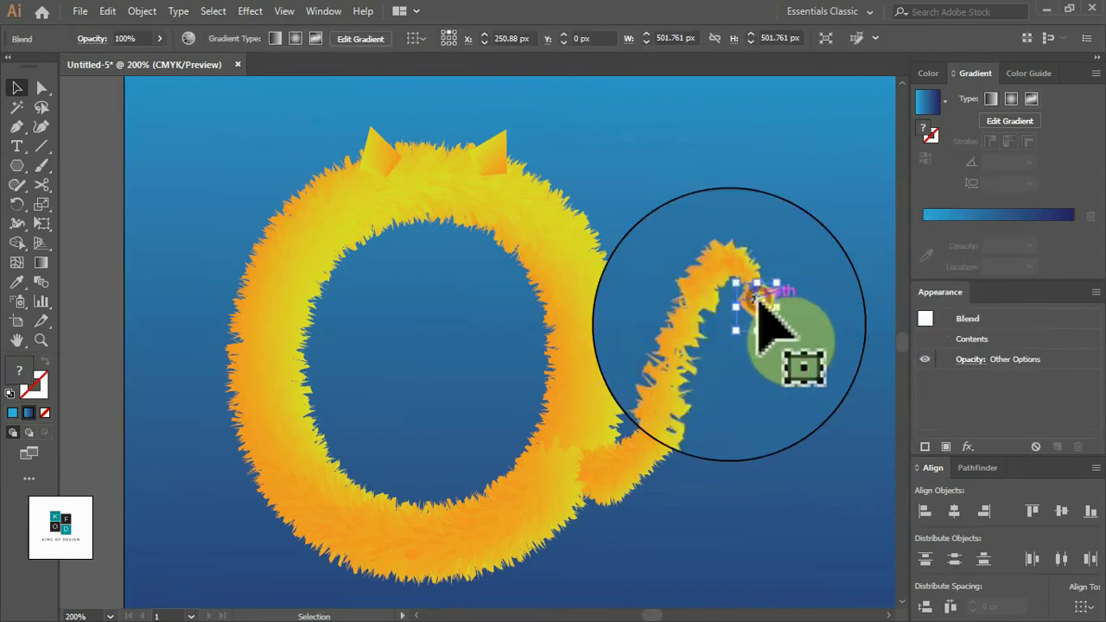
Roughen the tail's tip with Size 50% and Detail 70, then reselect the tail blend.
click(967, 448)
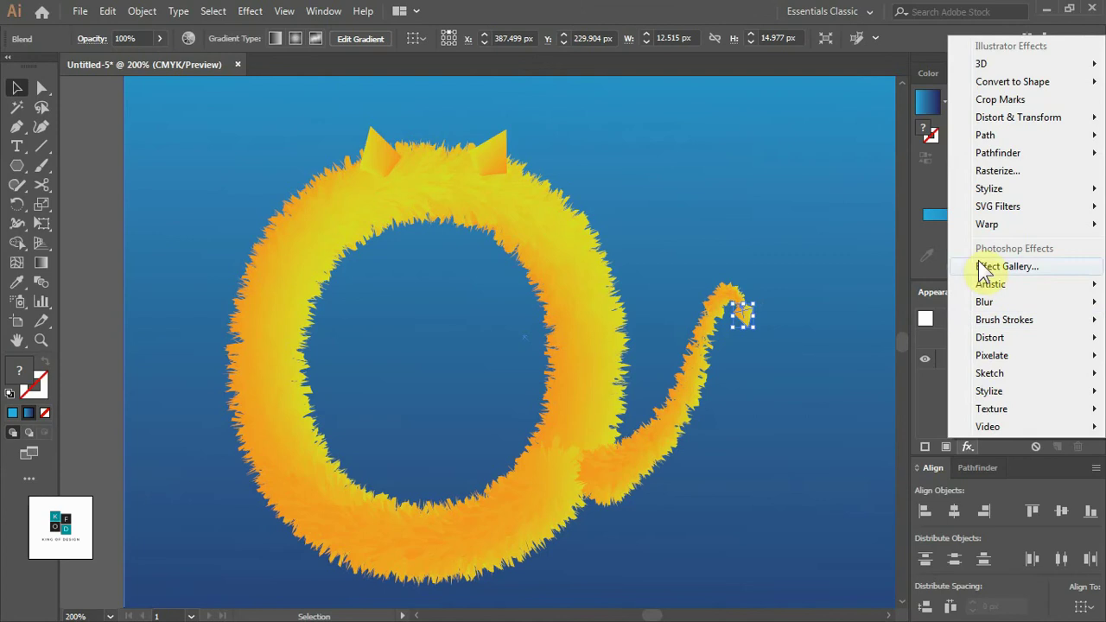
mouse_move(1017, 117)
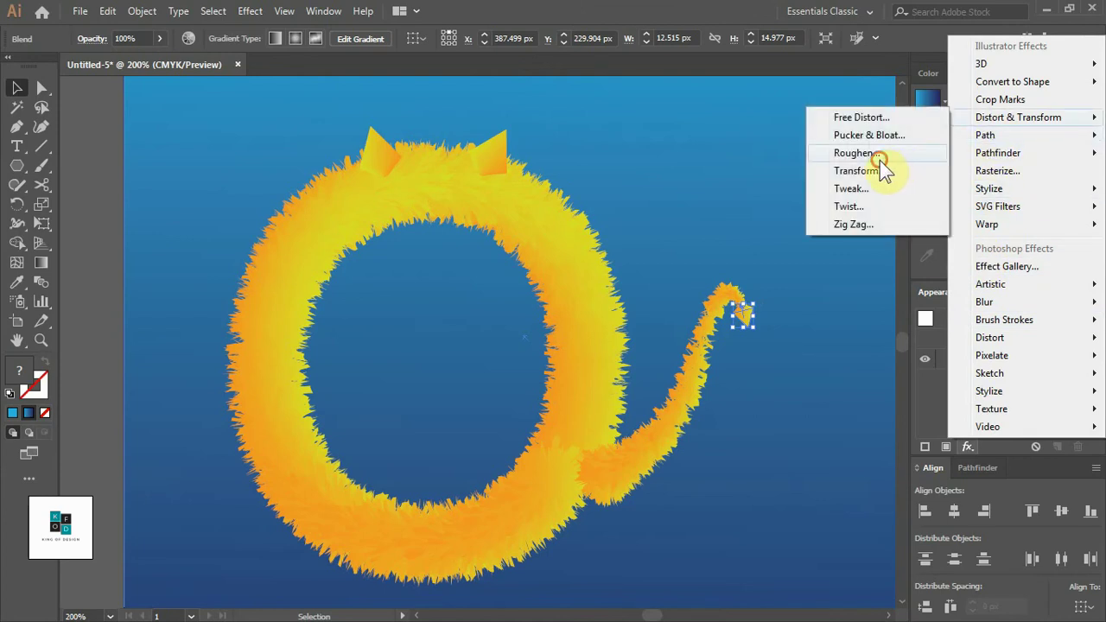
click(855, 153)
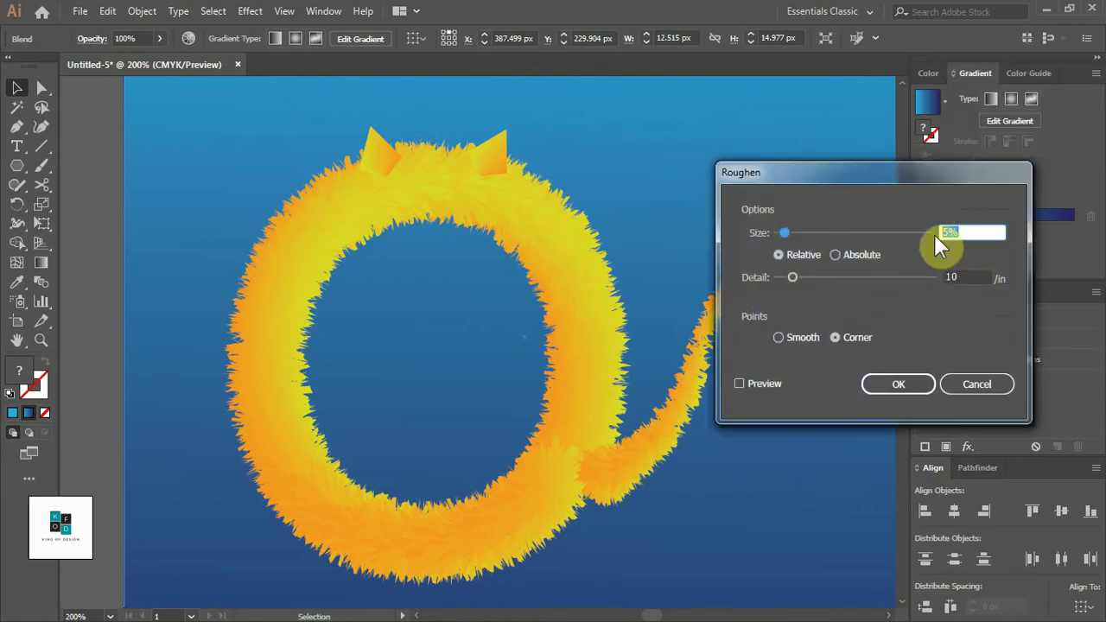
text(50)
double_click(963, 276)
text(70)
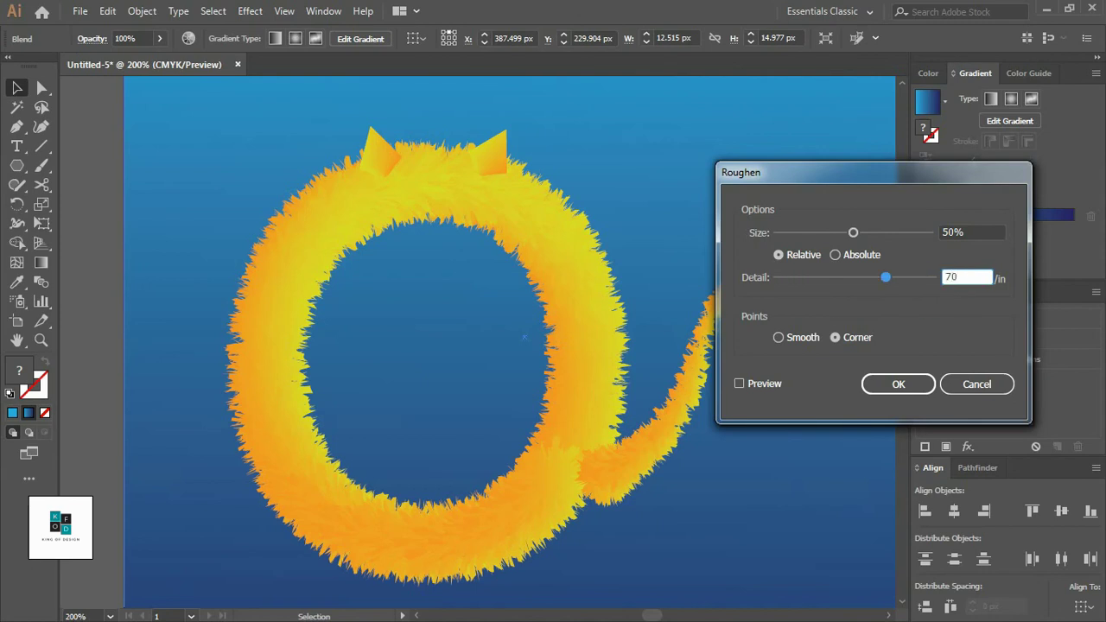
click(864, 385)
click(705, 405)
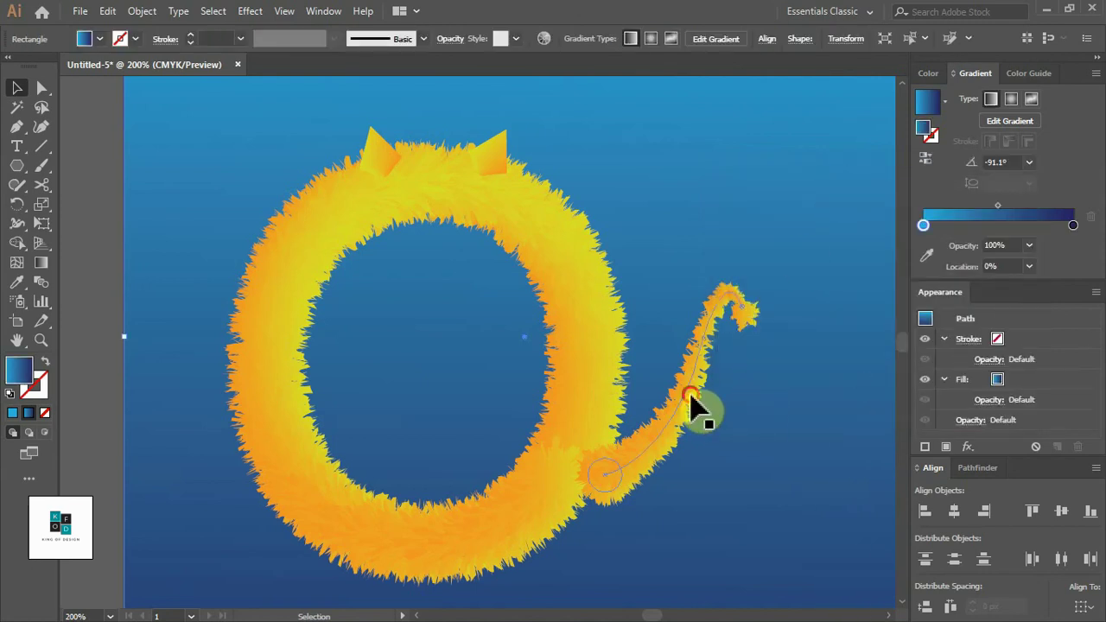
click(700, 408)
Apply Arrange > Send Backward to the roughened tail blend.
right_click(645, 460)
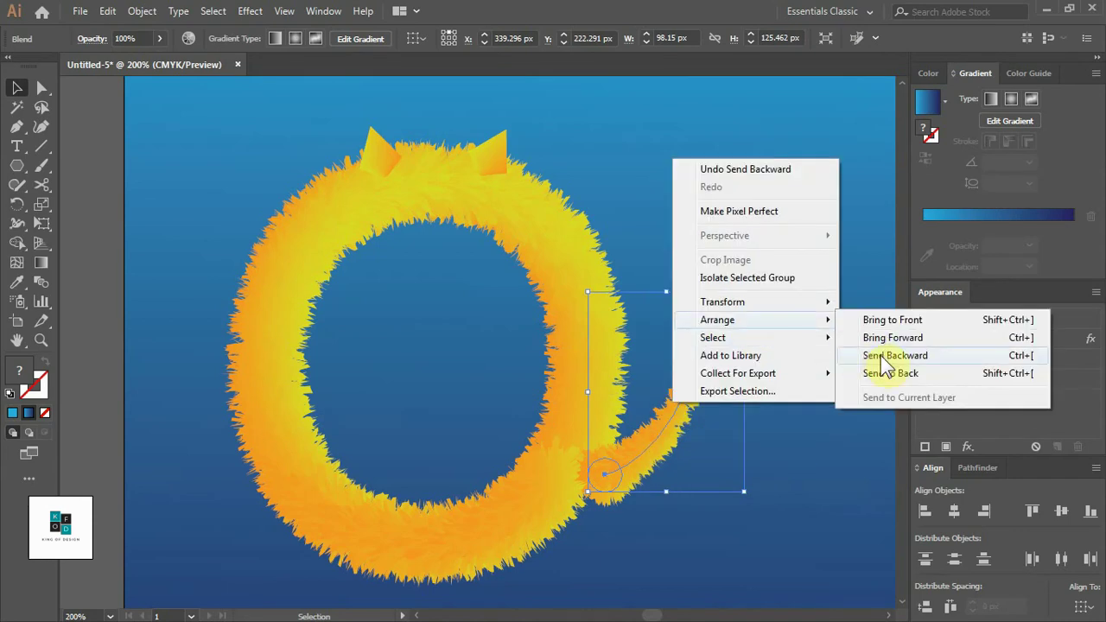
click(882, 355)
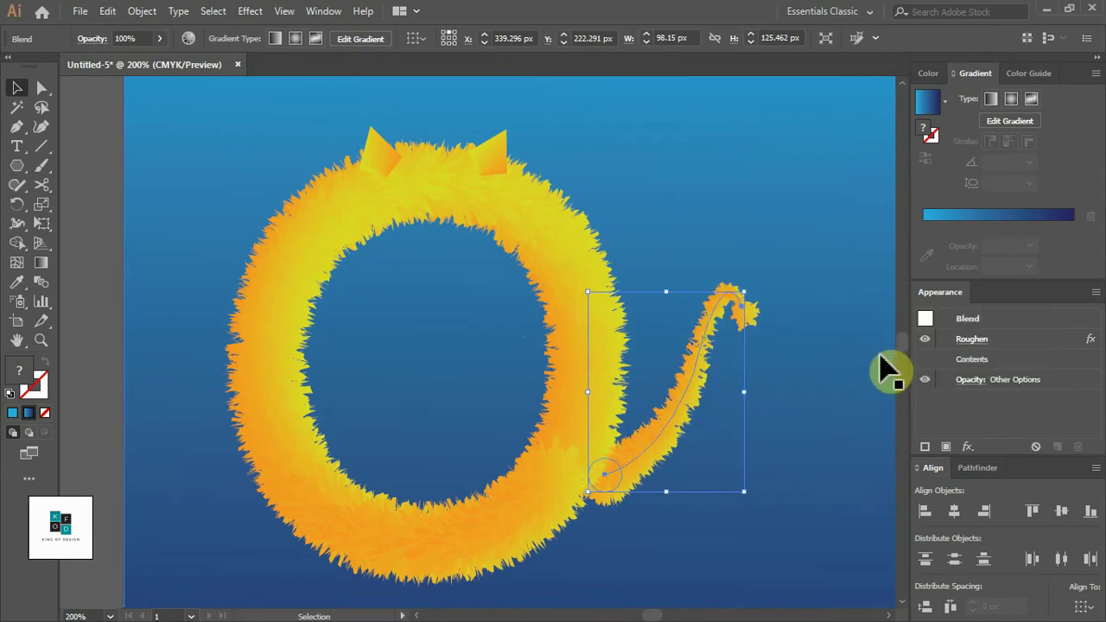
right_click(707, 386)
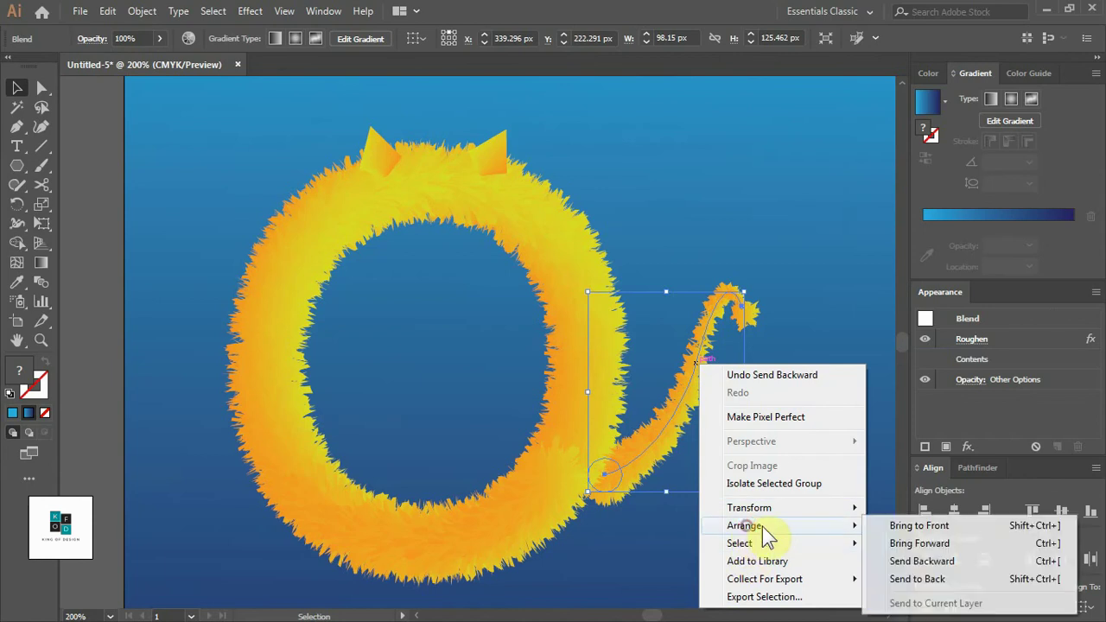
click(838, 337)
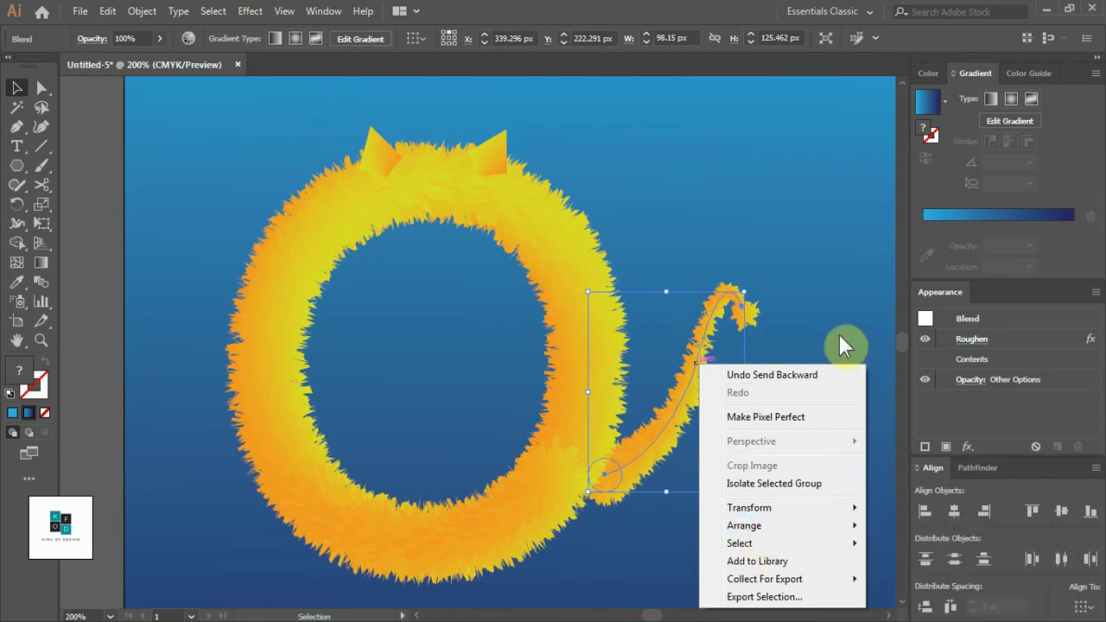
scroll(655, 452, up, 2)
Move the tail blend about 22 px left and rotate it clockwise.
drag(657, 486, 622, 489)
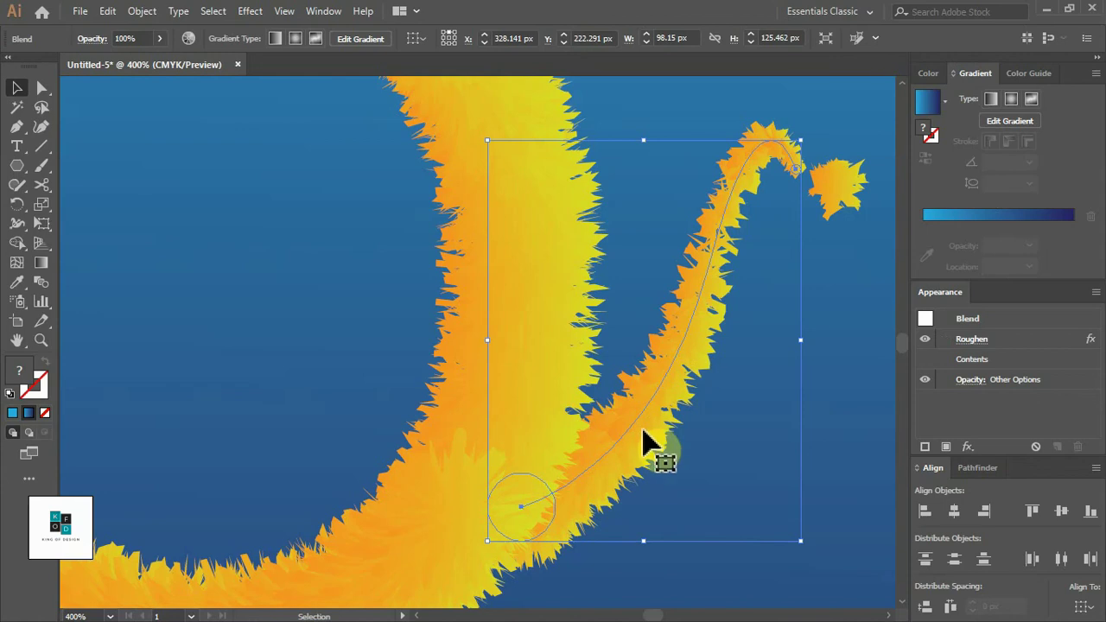
drag(635, 441, 616, 442)
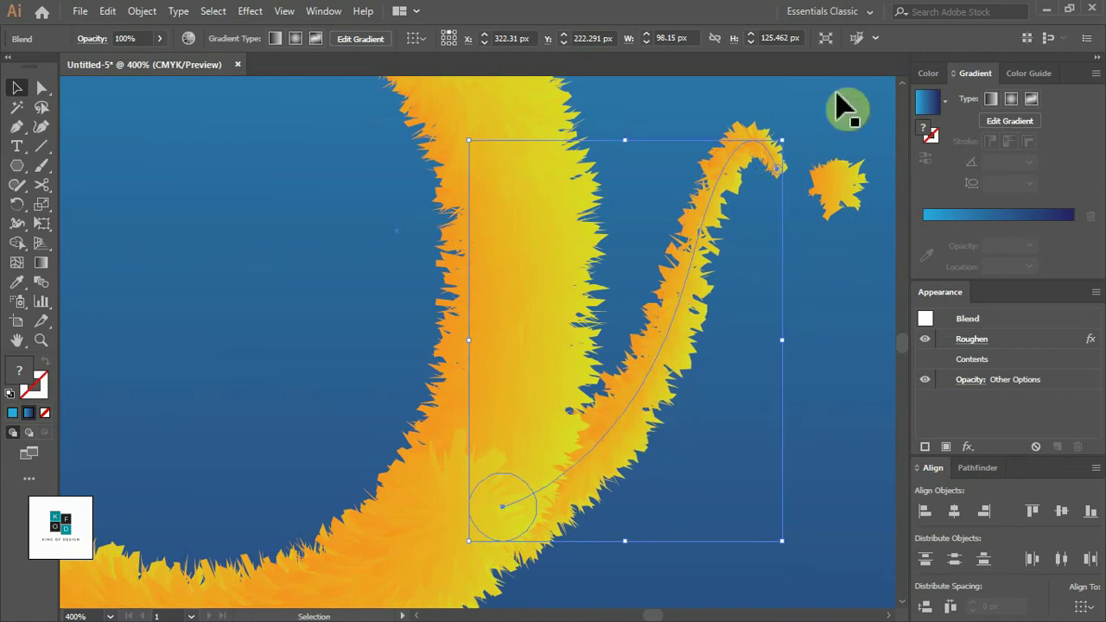
mouse_move(790, 141)
mouse_down()
mouse_move(666, 383)
mouse_move(677, 401)
mouse_move(668, 390)
mouse_up()
scroll(703, 424, down, 1)
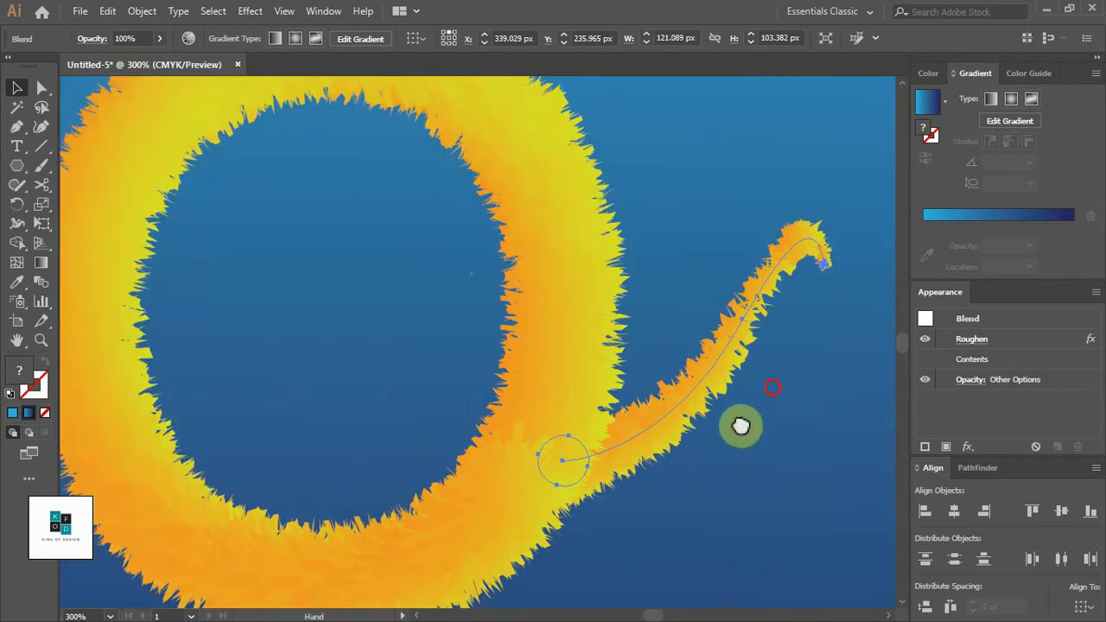
drag(741, 427, 622, 425)
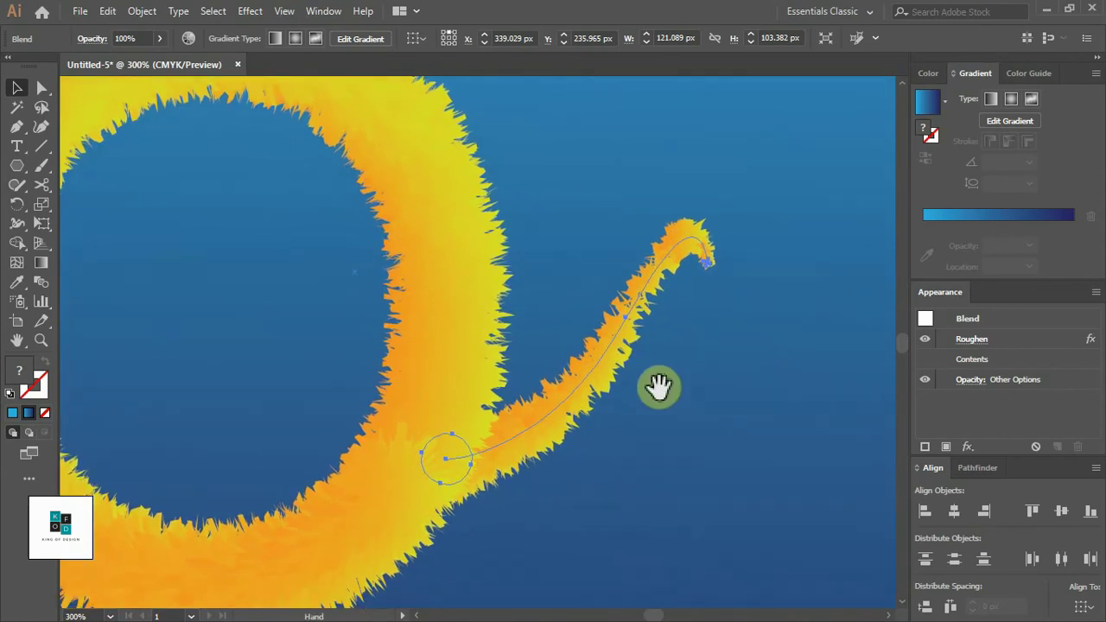
Nudge the tail's tip shape down and right, then leave isolation mode.
click(719, 251)
drag(686, 249, 716, 289)
drag(648, 220, 707, 298)
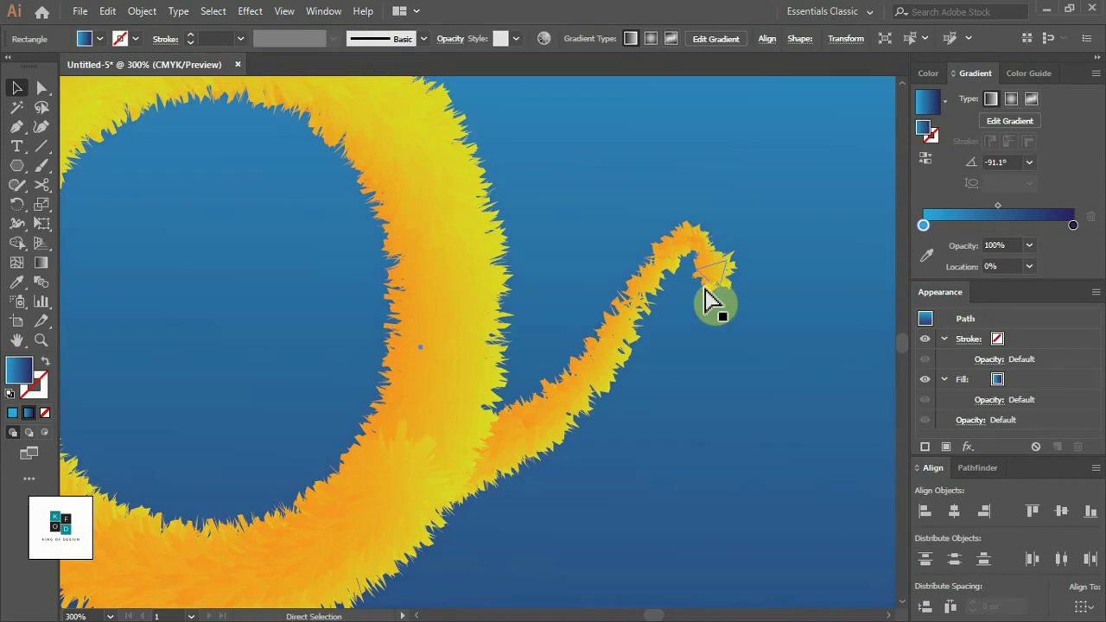
click(715, 287)
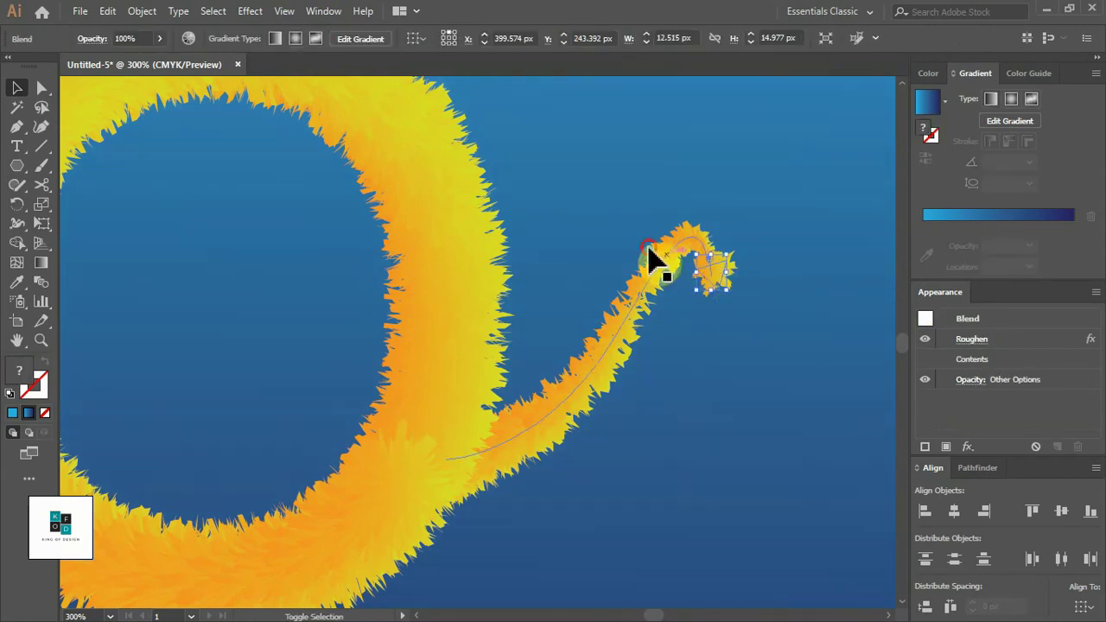
key(ctrl+a)
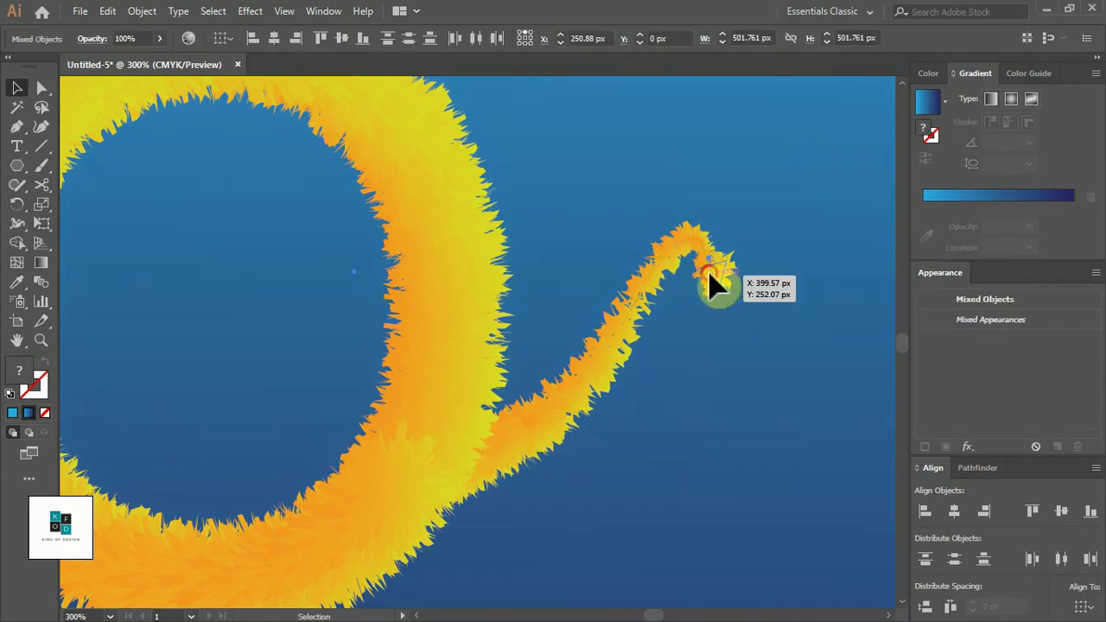
double_click(698, 347)
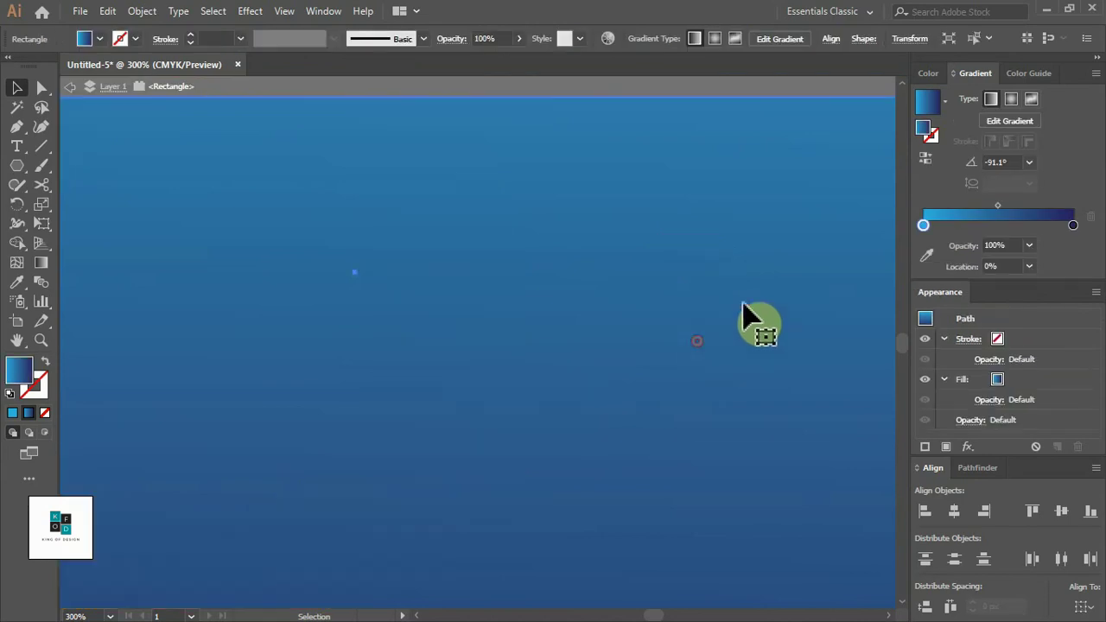
click(702, 87)
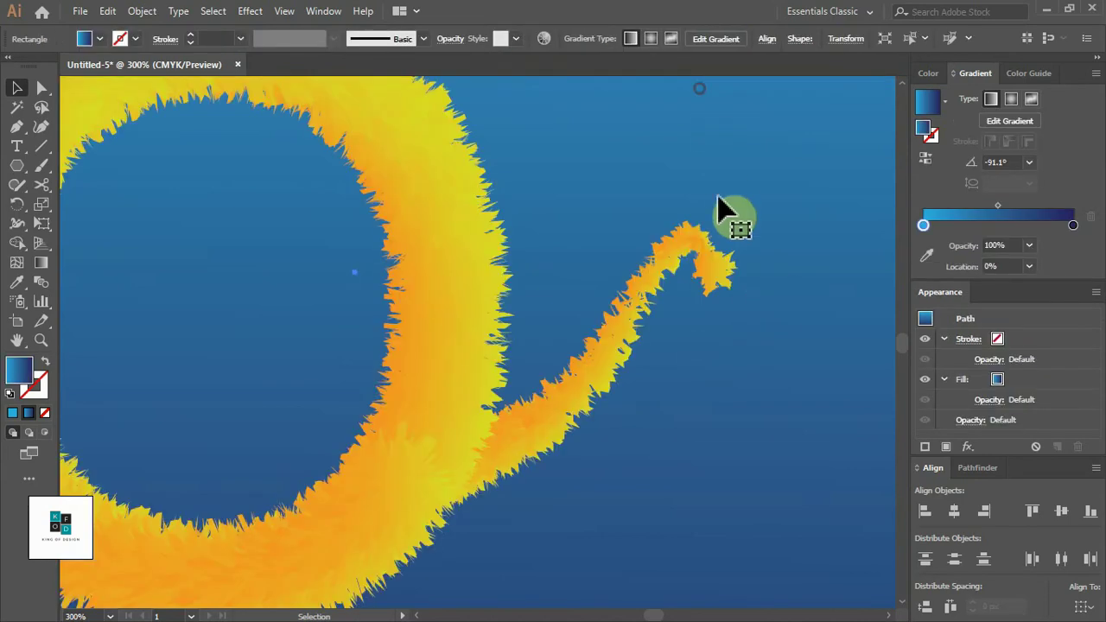
Enlarge the tail blend to about 157 × 128 px so it reaches the furry tip.
click(711, 275)
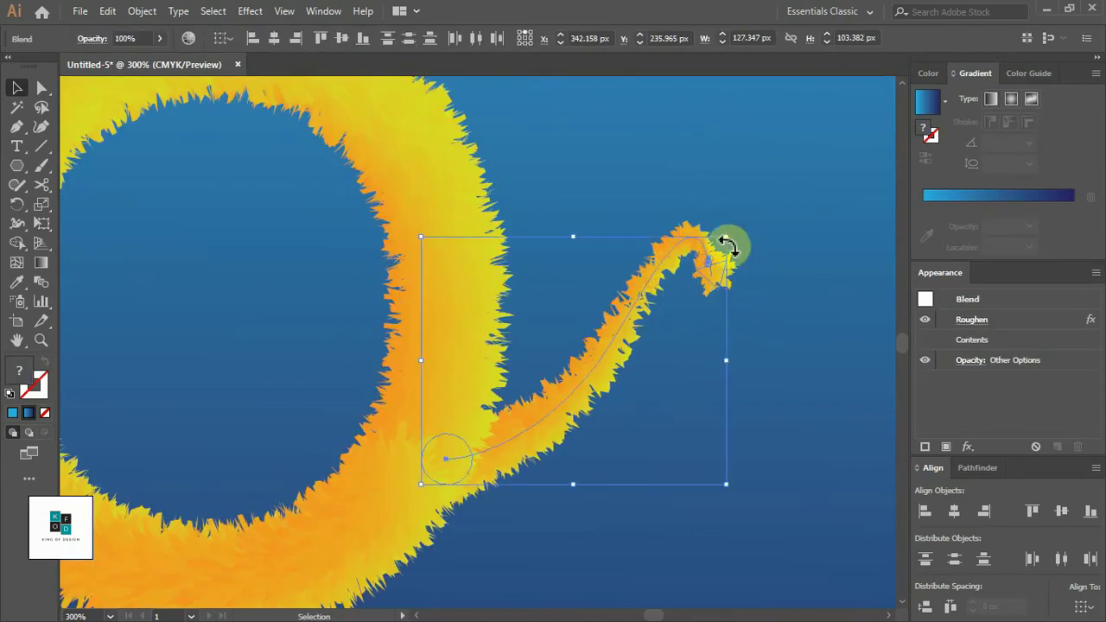
drag(726, 236, 770, 187)
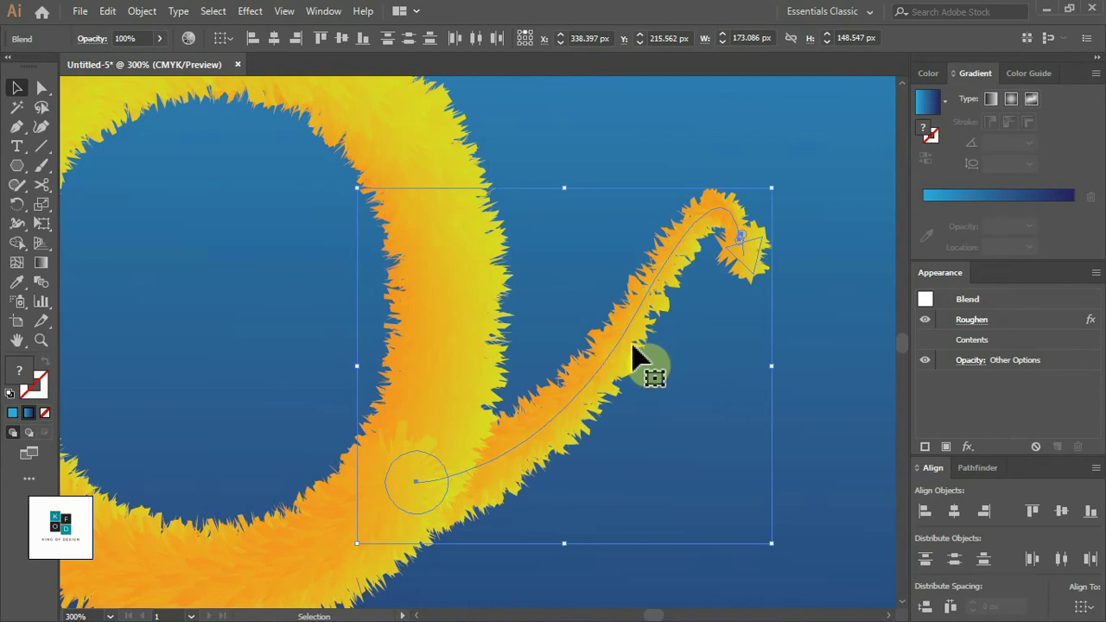
drag(614, 348, 639, 354)
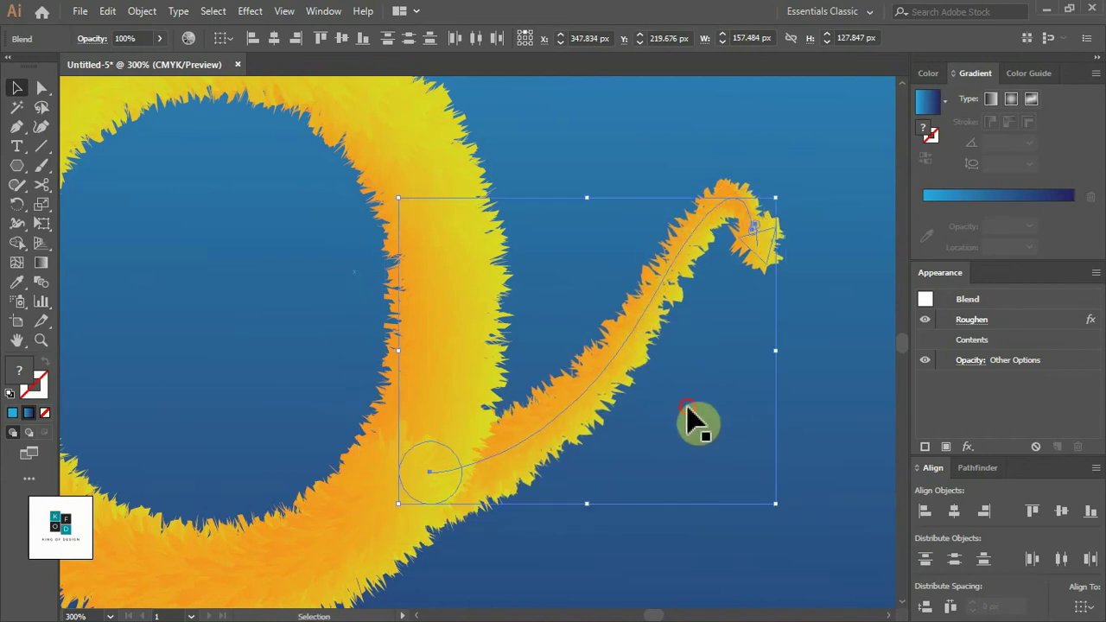
click(695, 420)
scroll(698, 424, down, 3)
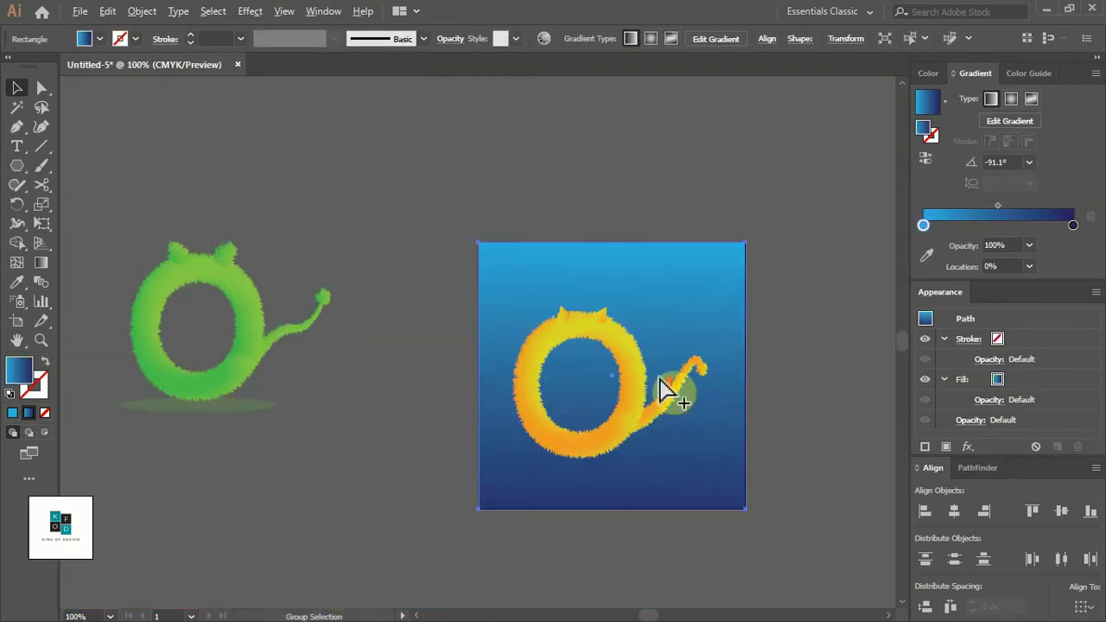
scroll(667, 388, up, 2)
Roughen both ear blends with Size 50% and Detail 70, then nudge them slightly up.
click(535, 241)
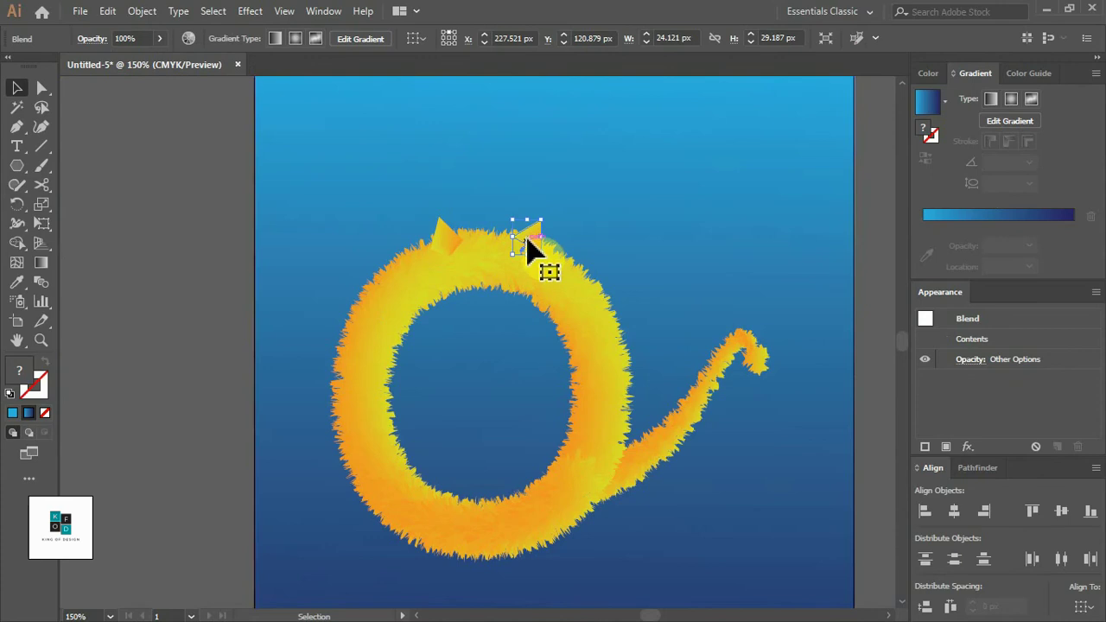
shift+click(444, 239)
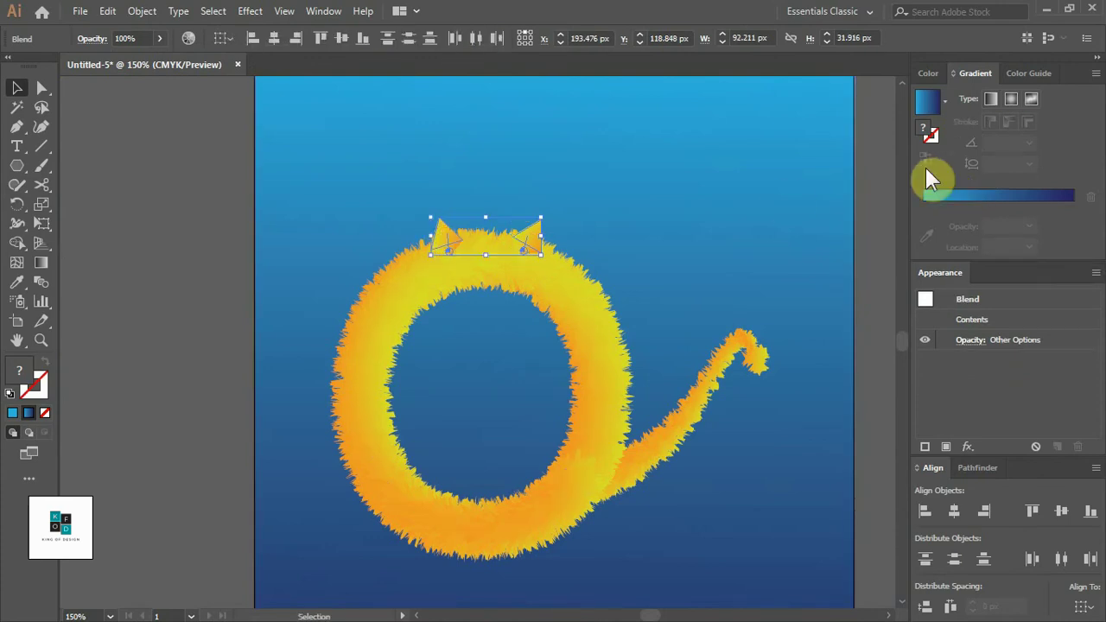
click(967, 446)
mouse_move(1018, 117)
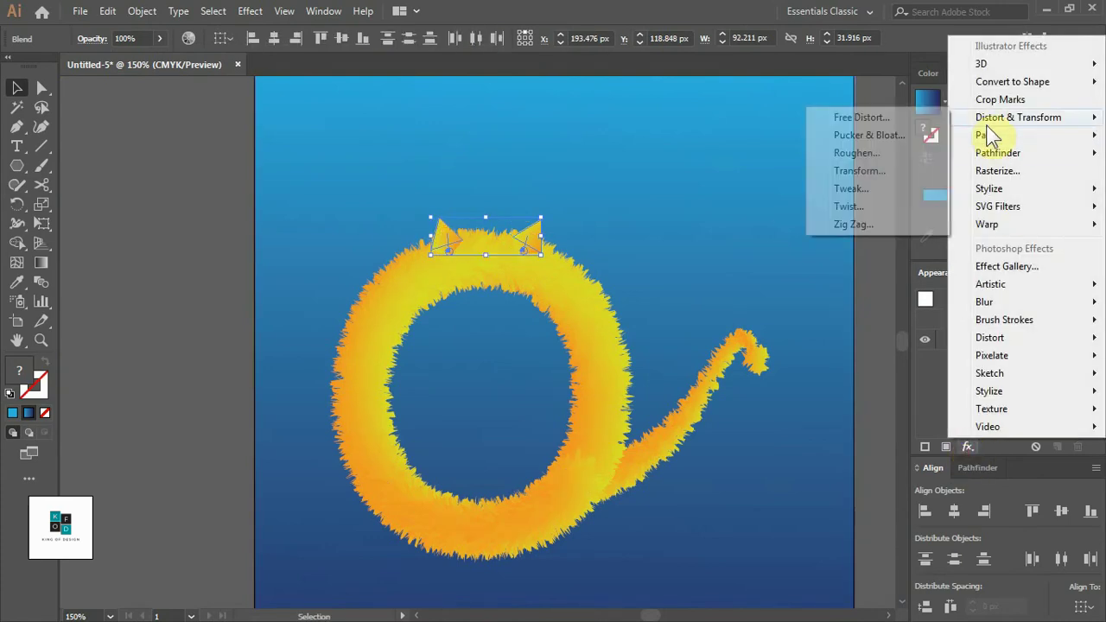
click(890, 155)
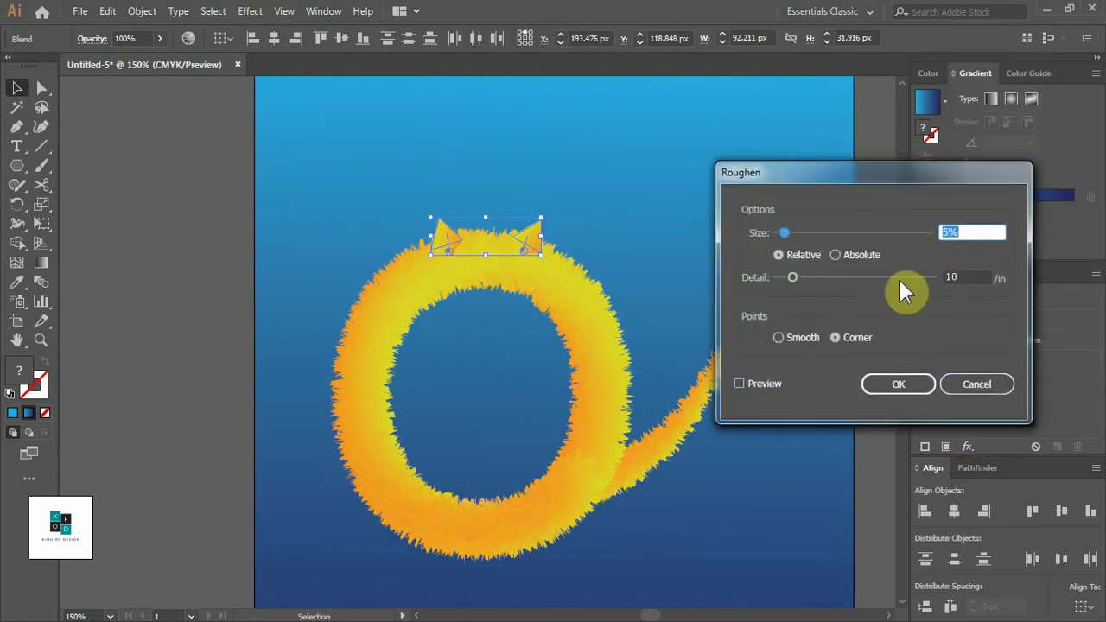
text(50)
click(969, 277)
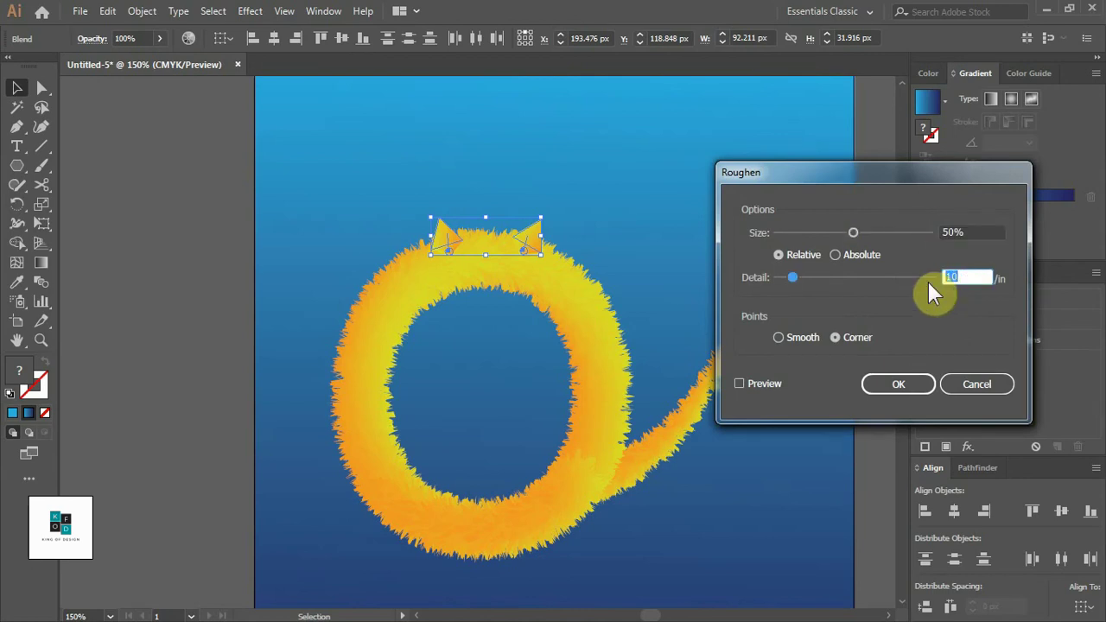
text(70)
click(739, 383)
click(872, 384)
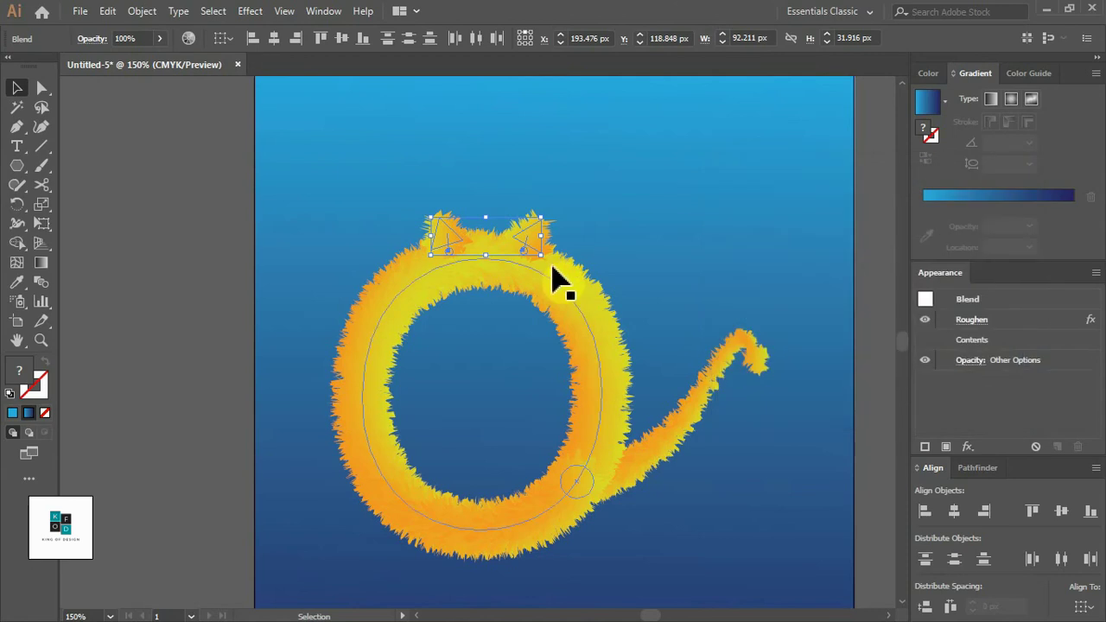
drag(535, 245, 532, 236)
Select the whole furry O with its ears and tail, zooming out to the artboard.
click(590, 231)
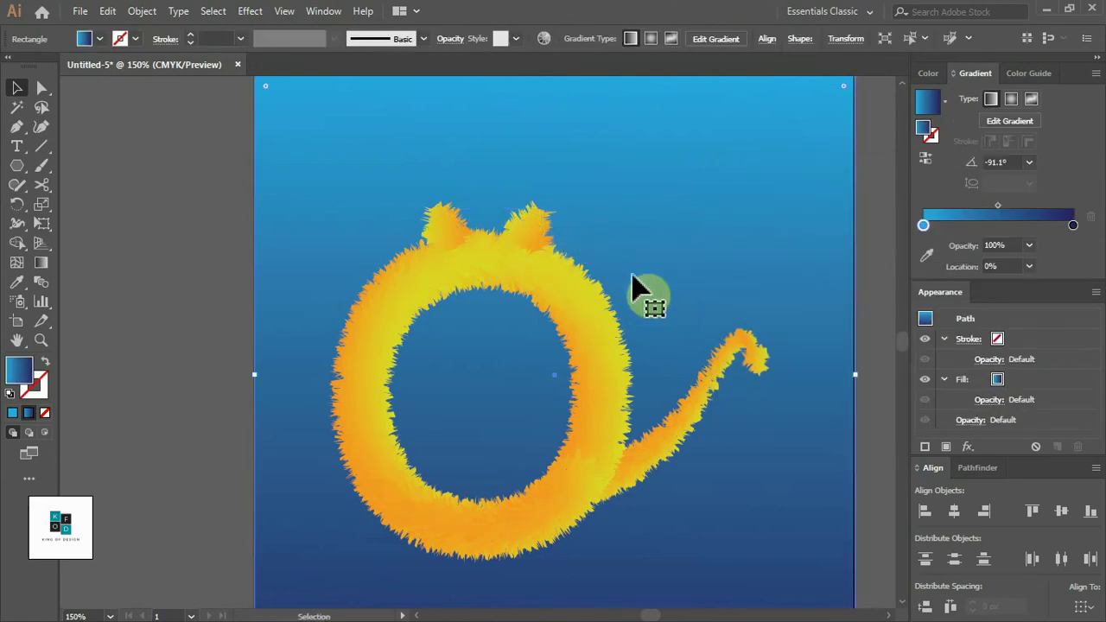
mouse_move(605, 295)
mouse_down()
mouse_move(503, 261)
mouse_move(394, 171)
mouse_up()
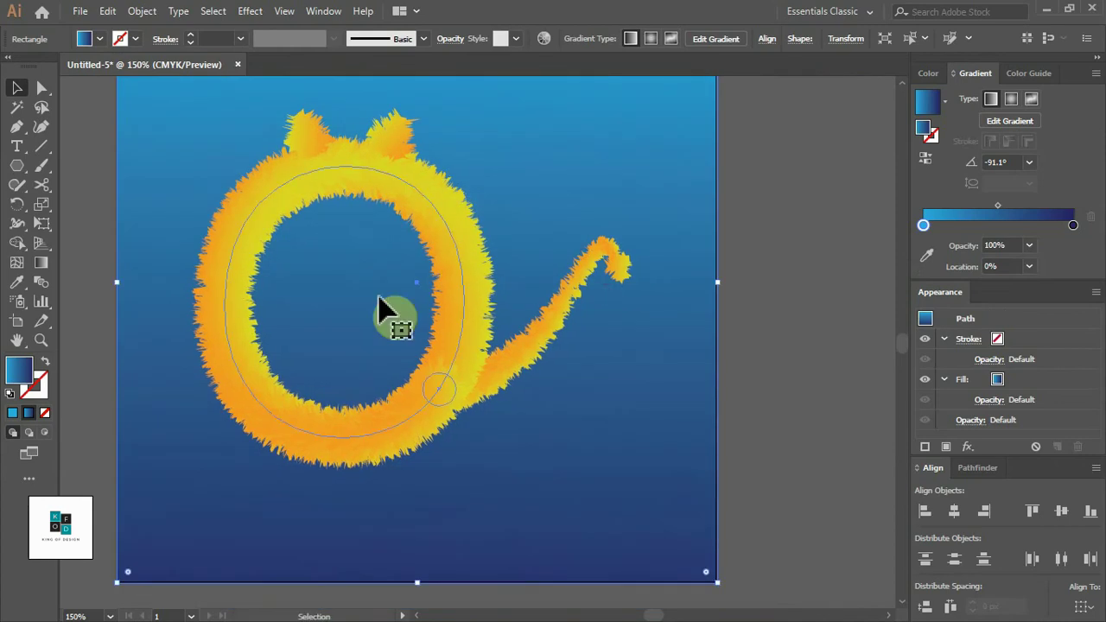
shift+click(581, 193)
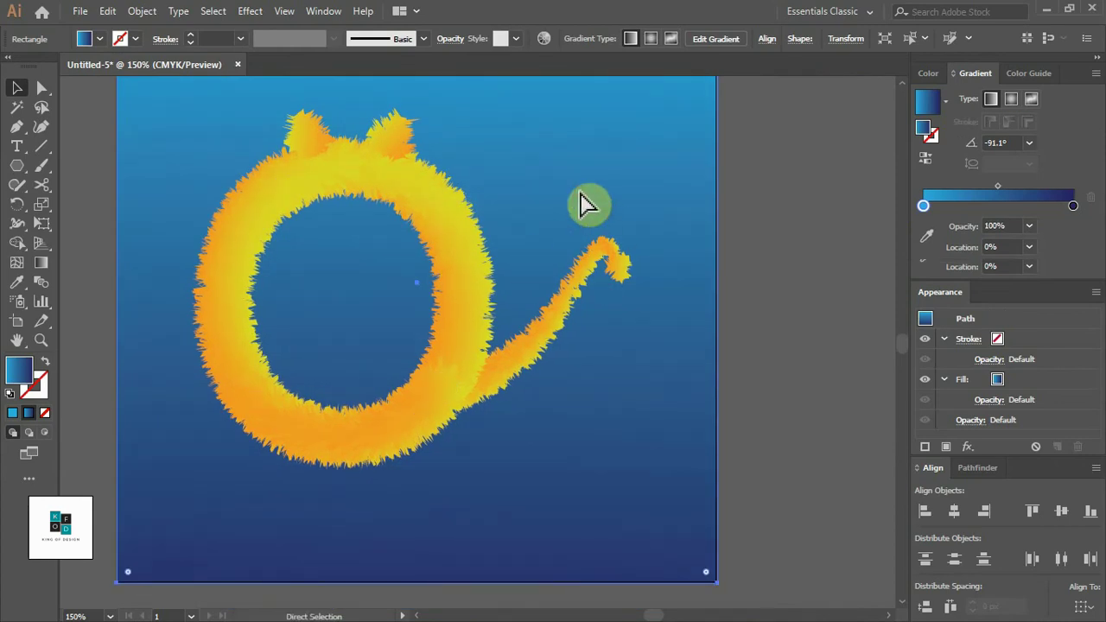
mouse_move(251, 91)
mouse_down()
mouse_move(567, 399)
mouse_move(556, 401)
mouse_up()
key(ctrl+minus)
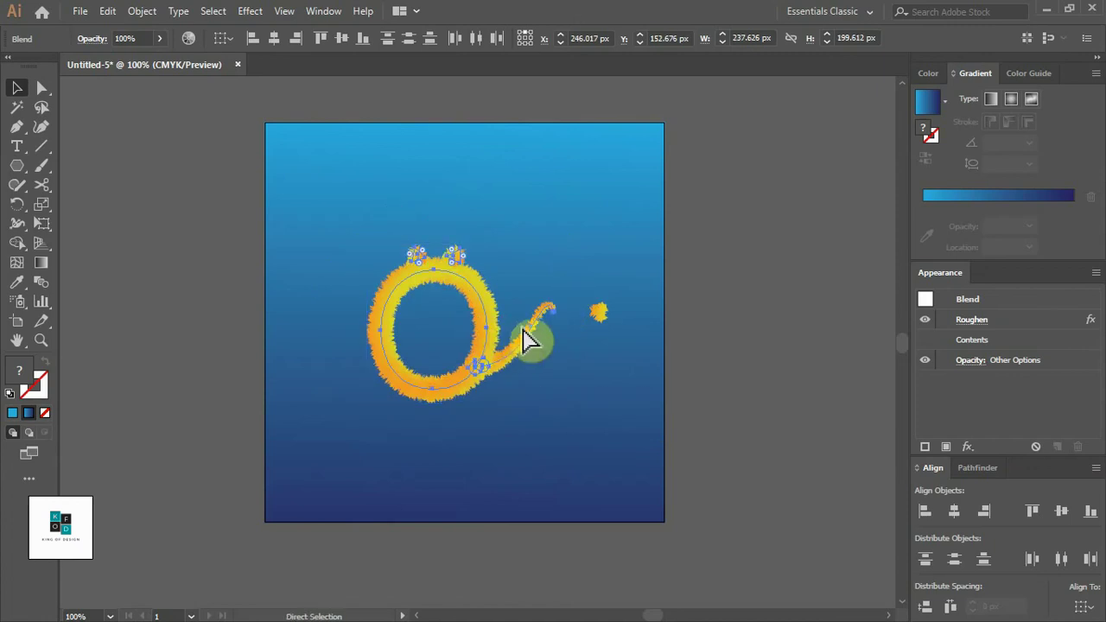
key(ctrl+z)
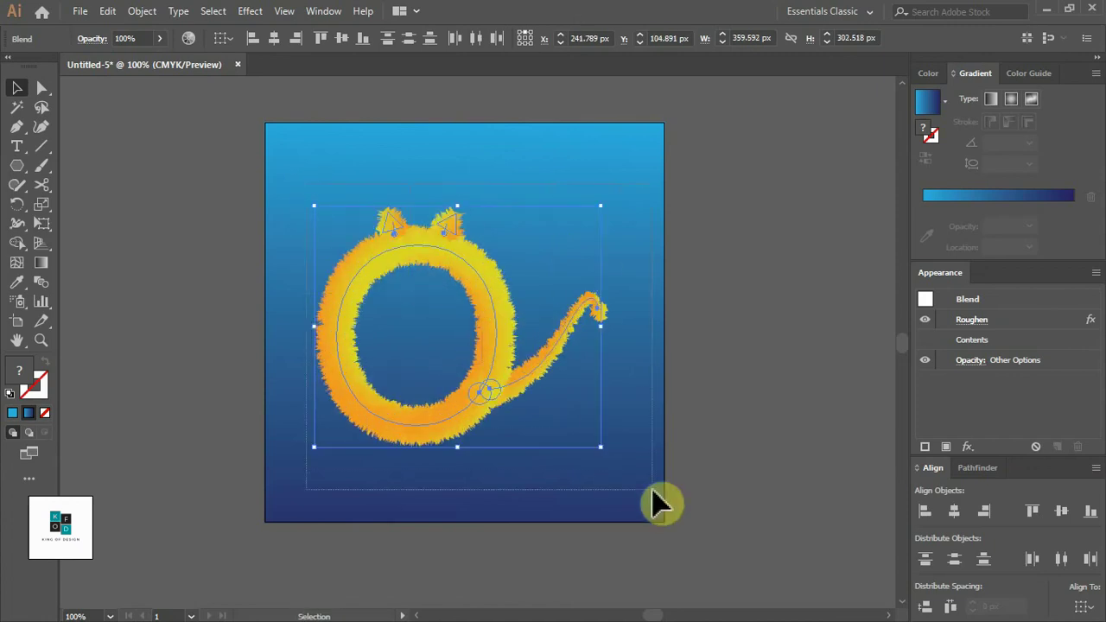
Scale the furry O down to about 257 × 205 px and recentre the view.
drag(600, 447, 573, 418)
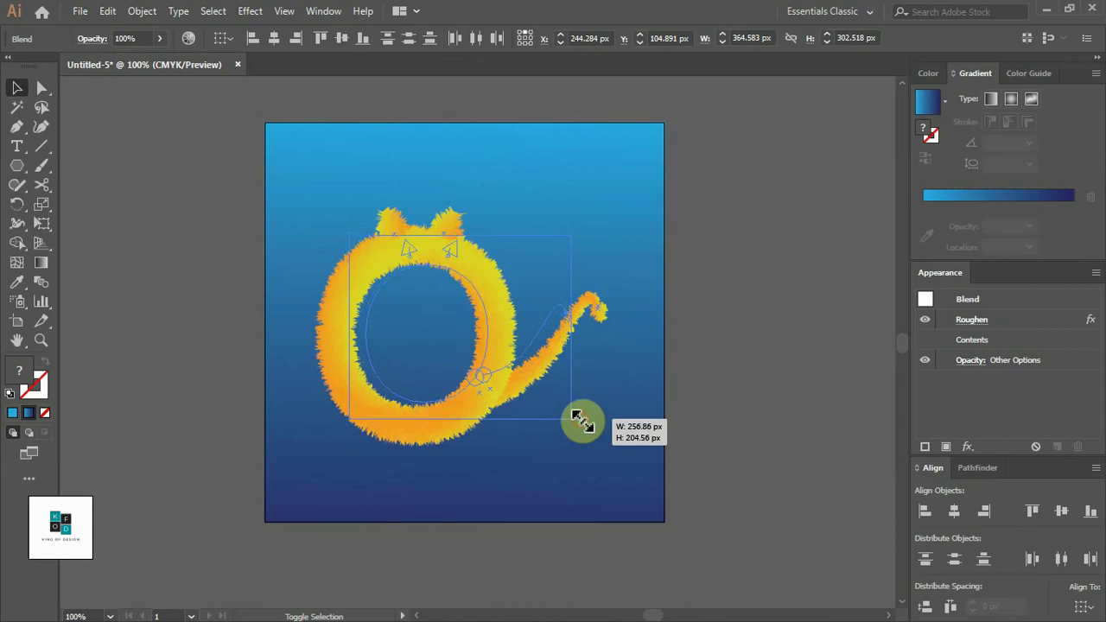
drag(510, 332, 527, 328)
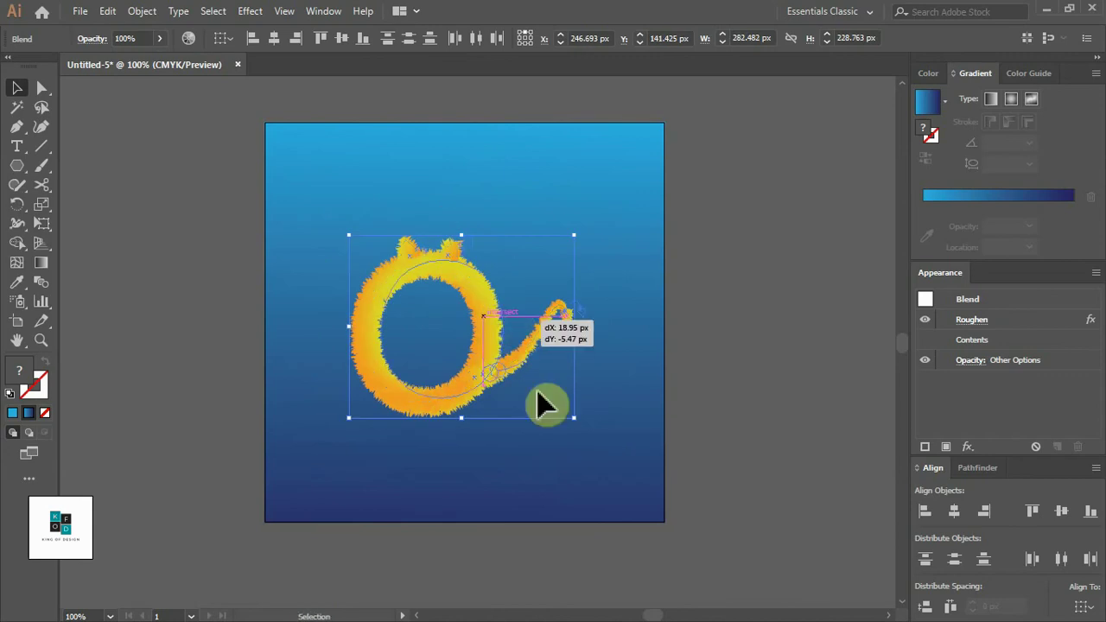
click(538, 437)
scroll(467, 440, up, 1)
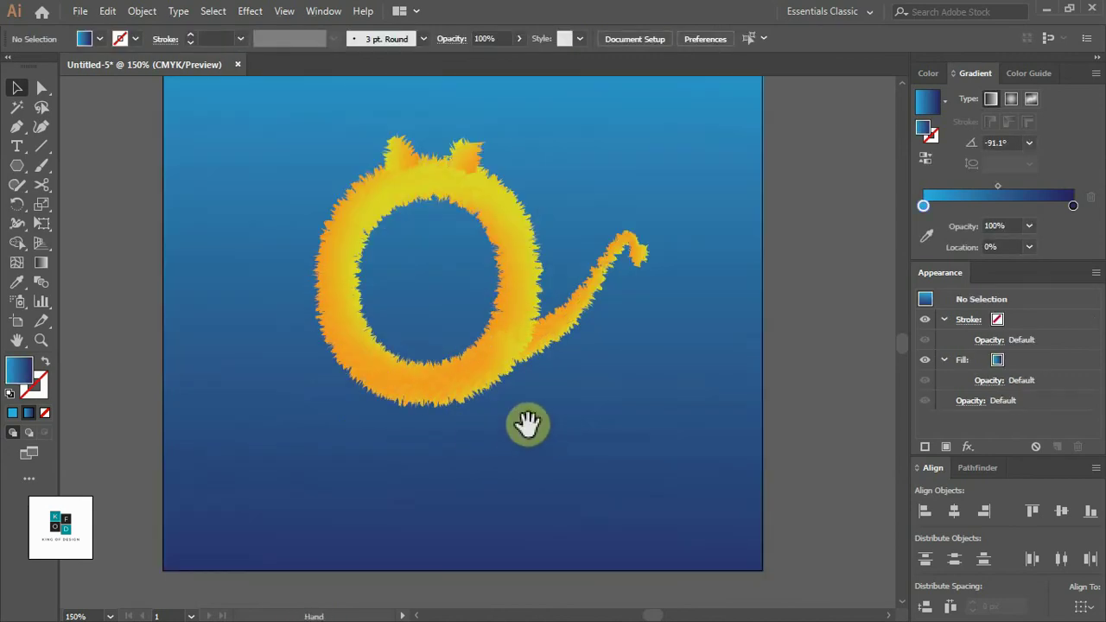
drag(525, 424, 562, 435)
scroll(562, 433, up, 1)
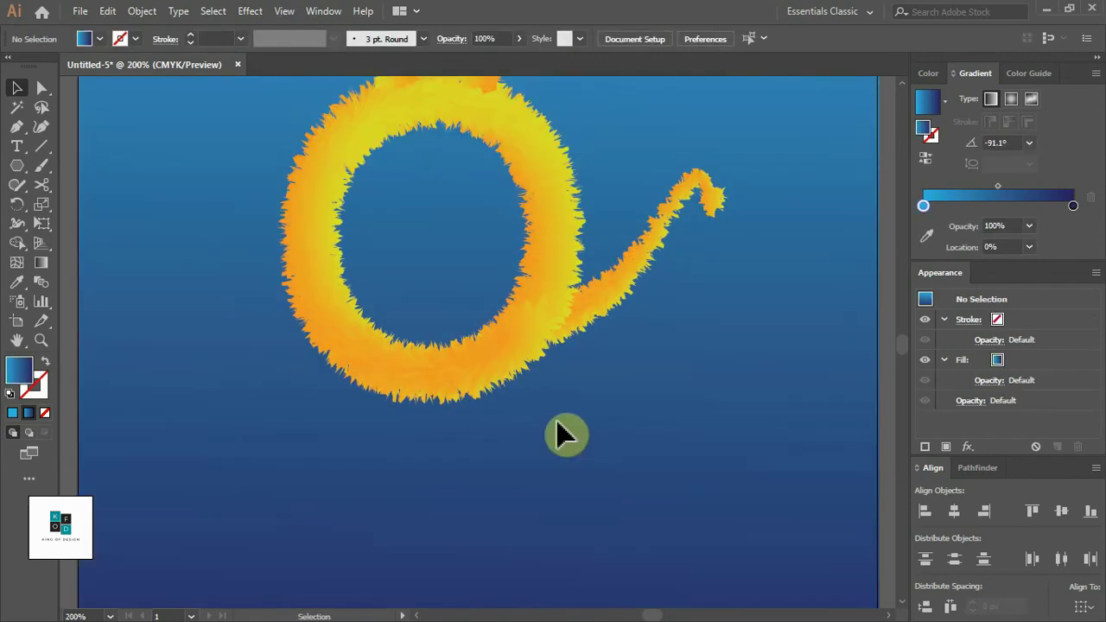
scroll(561, 434, down, 1)
Draw a thin flat ellipse beneath the O and fill it with black.
click(19, 171)
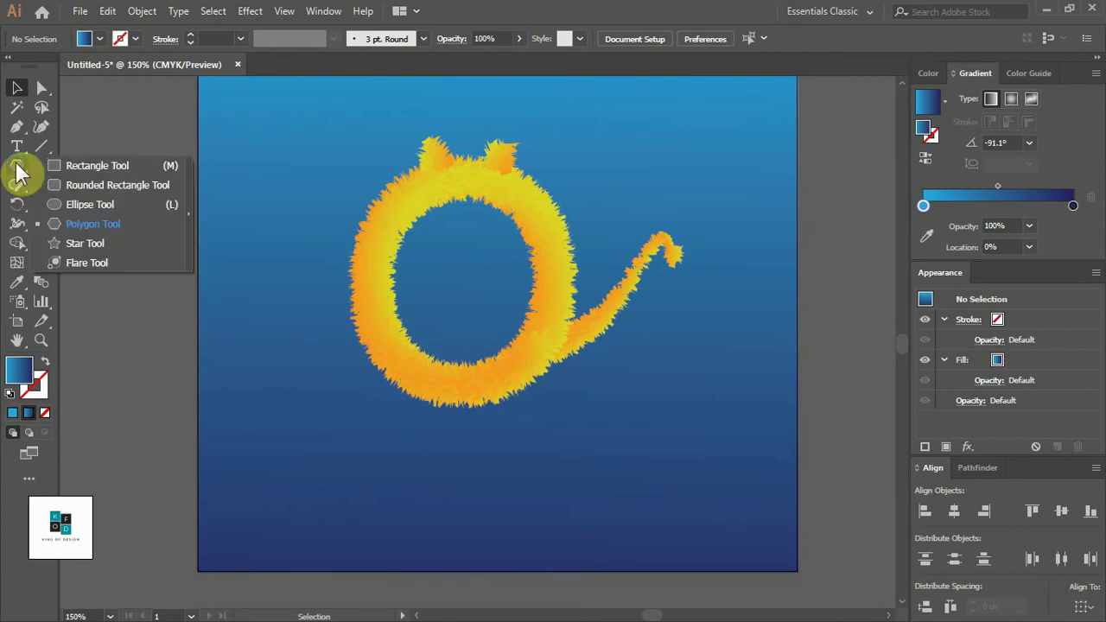
click(72, 204)
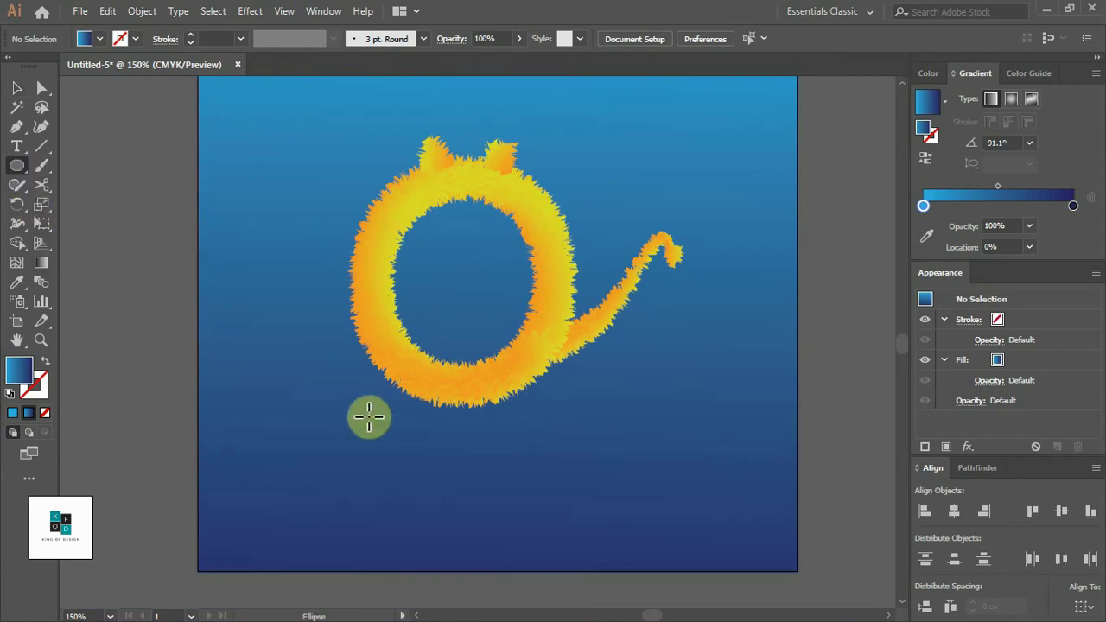
mouse_move(345, 403)
mouse_down()
mouse_move(520, 425)
mouse_move(579, 418)
mouse_up()
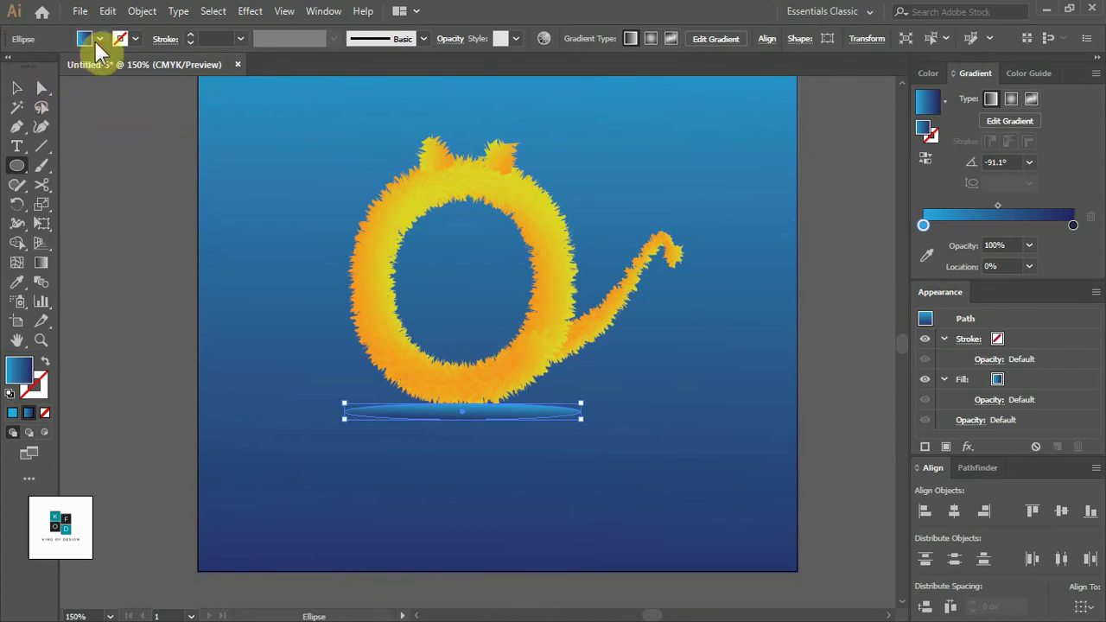
click(99, 39)
click(35, 70)
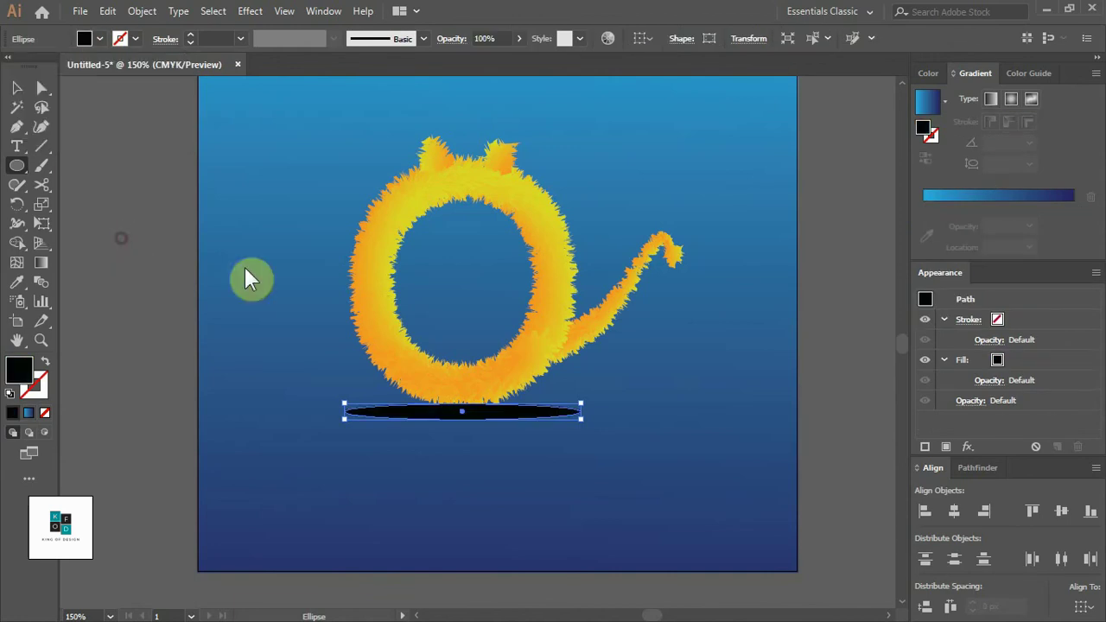
click(968, 446)
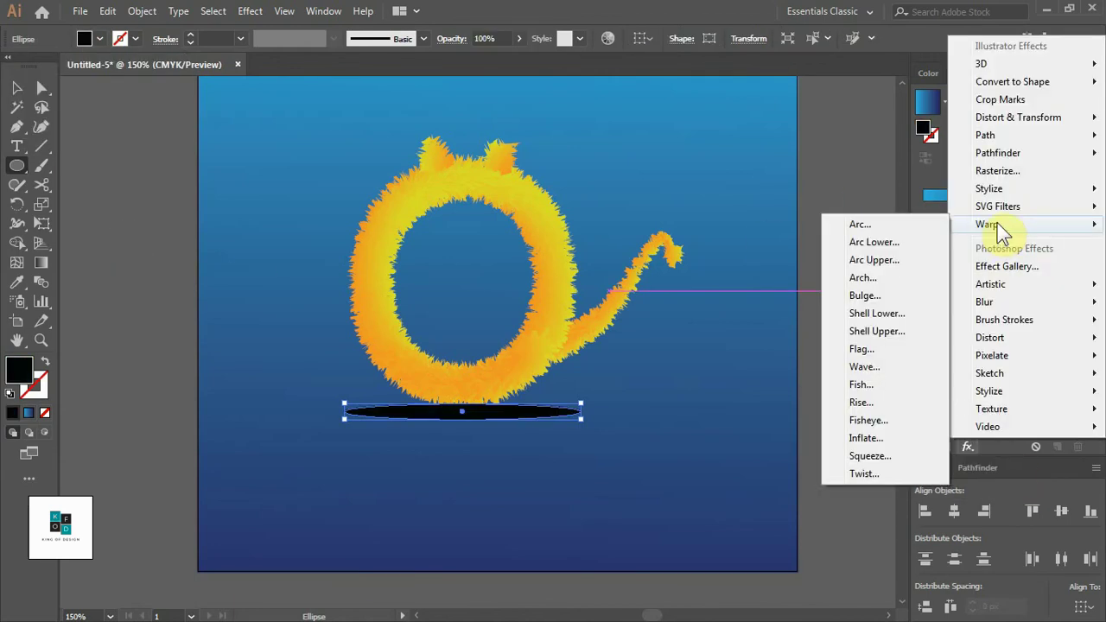
mouse_move(989, 188)
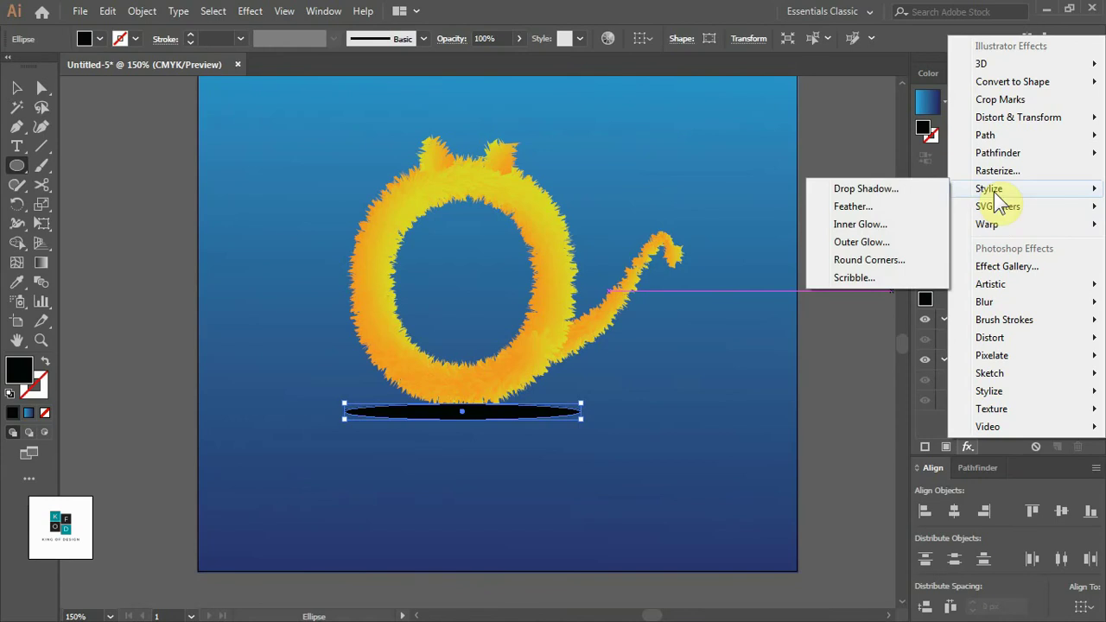
Apply an 8 px Feather effect to the black ellipse.
click(855, 206)
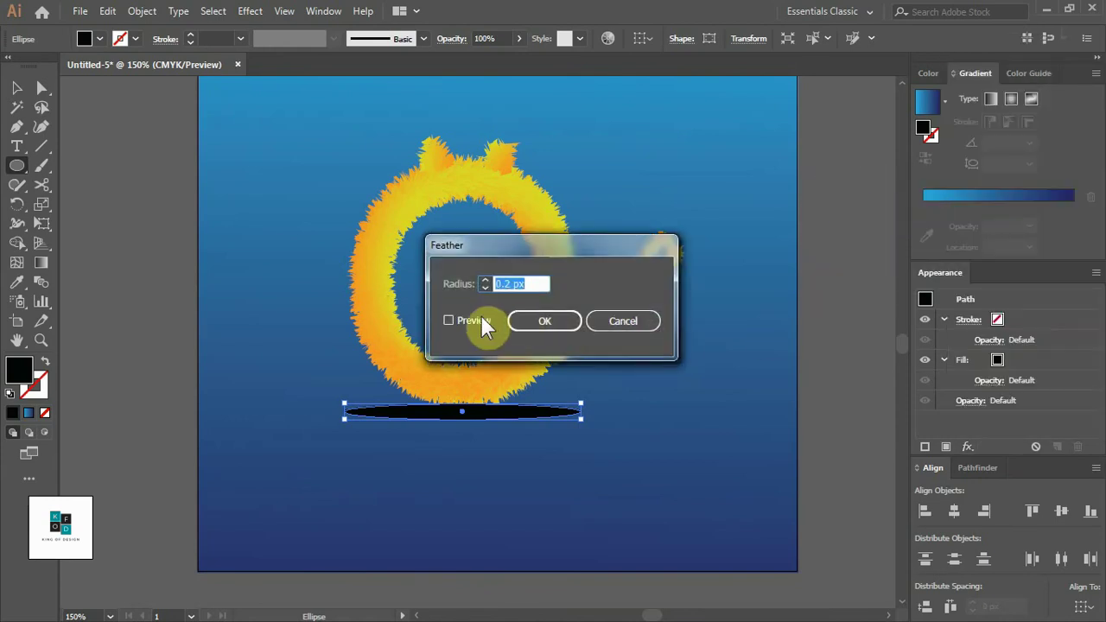
click(449, 321)
text(8)
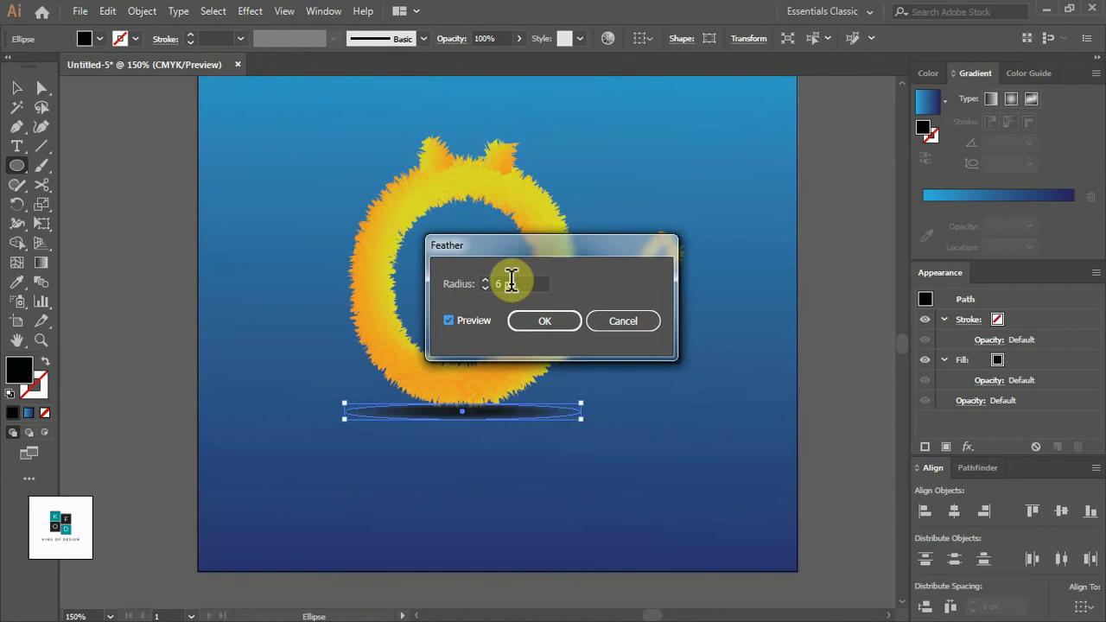
click(545, 320)
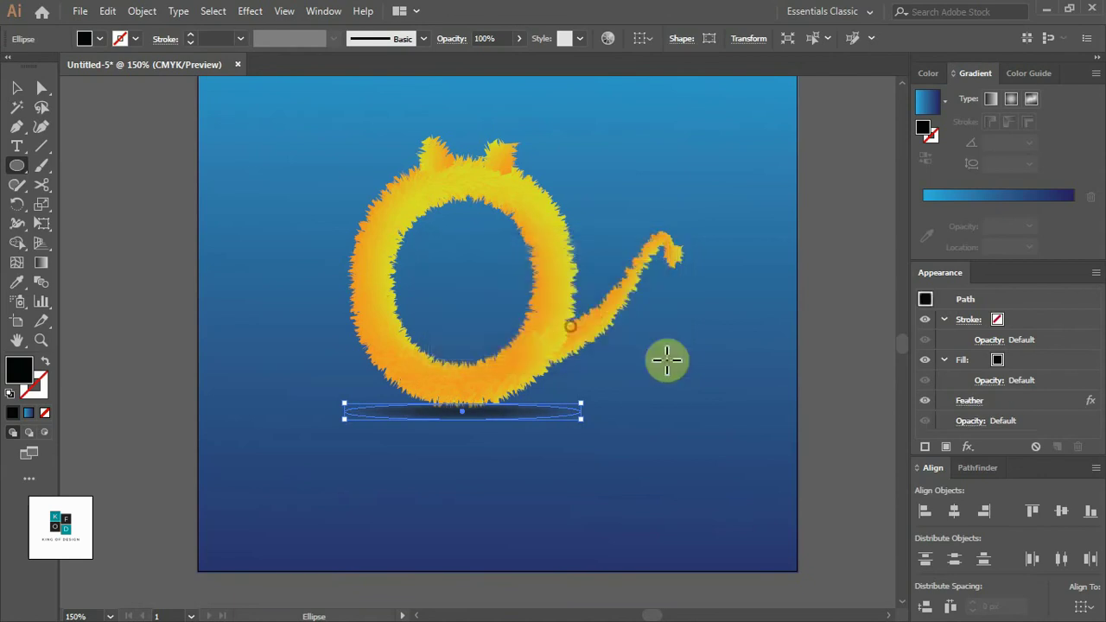
Nudge the shadow ellipse under the O and set its opacity to 41%.
click(19, 95)
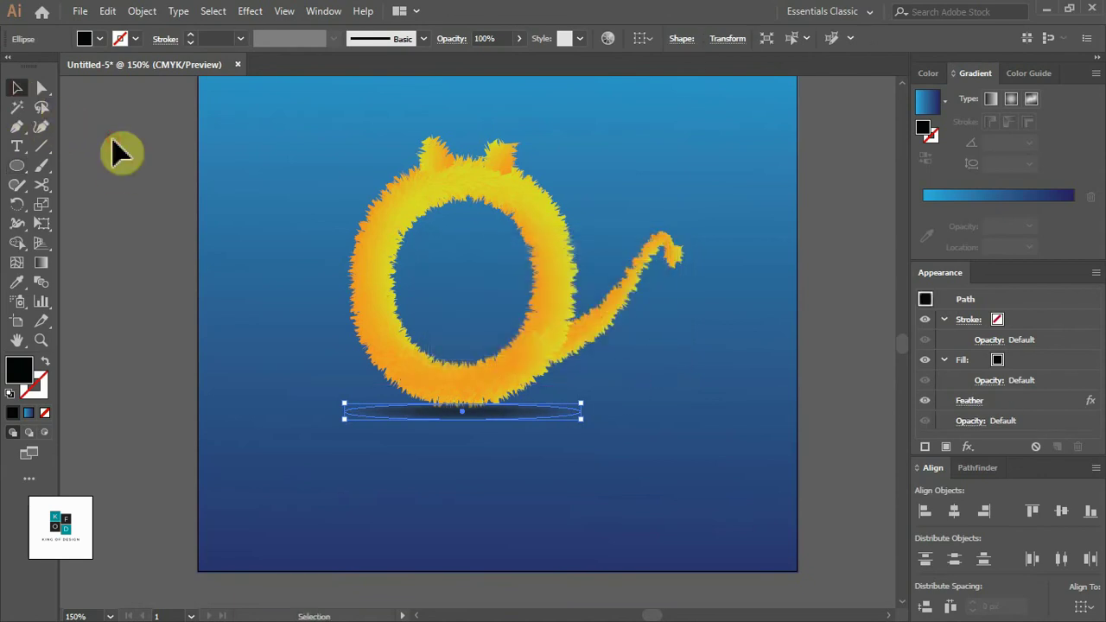
click(506, 425)
click(523, 414)
drag(523, 414, 517, 414)
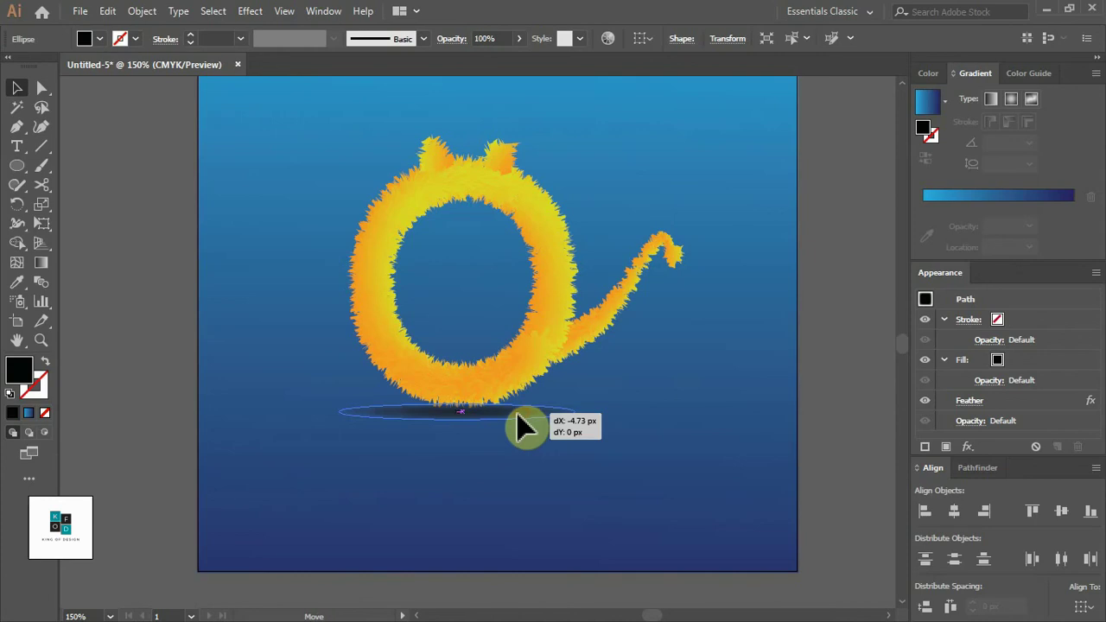
click(145, 303)
click(454, 413)
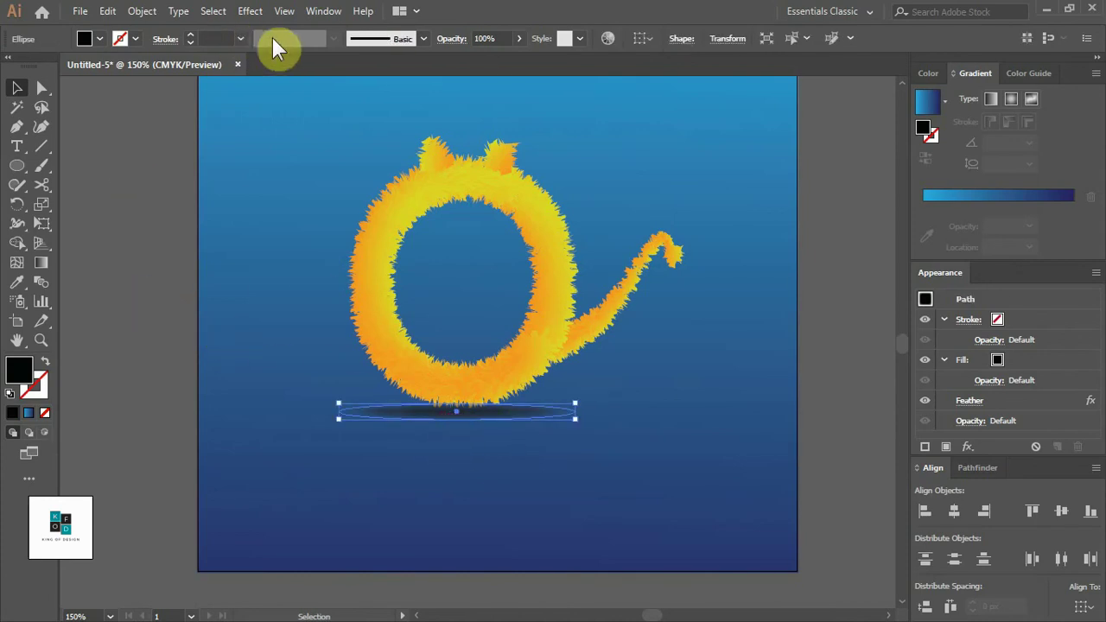
click(488, 38)
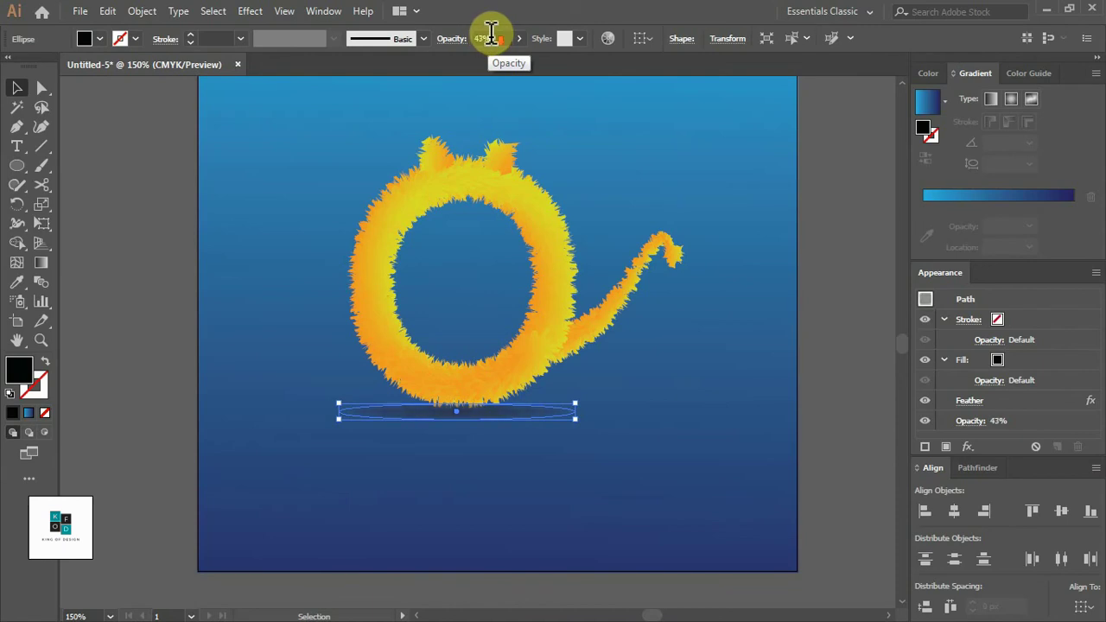
text(41)
click(131, 197)
click(480, 424)
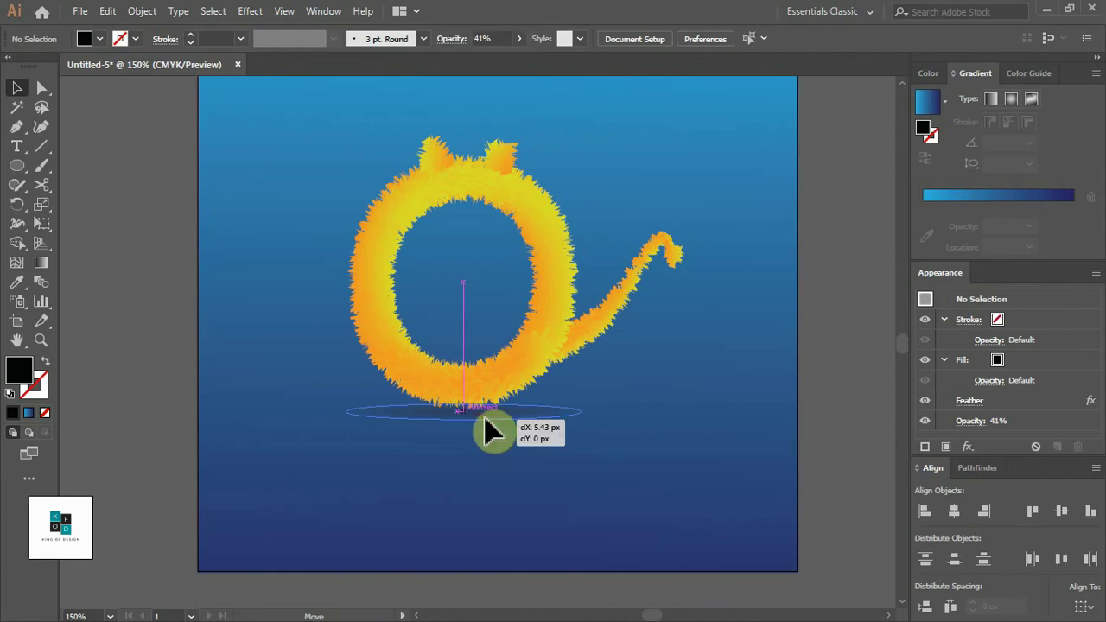
click(177, 302)
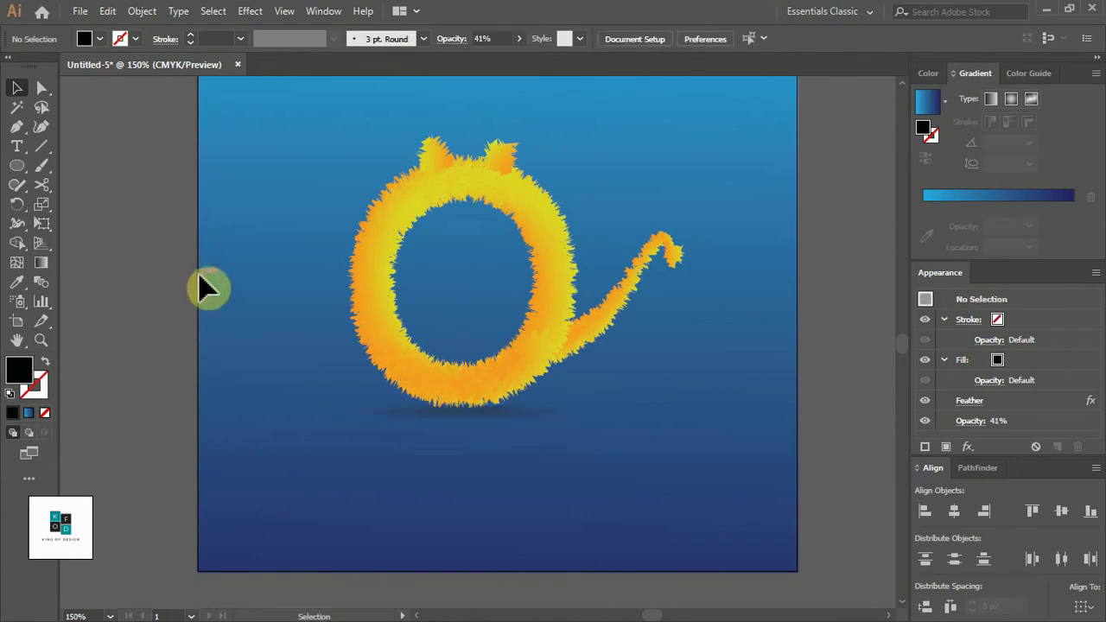
Group the O, tail and shadow, move it up, and enlarge it to about 332 × 280 px.
scroll(456, 323, right, 2)
scroll(442, 324, up, 3)
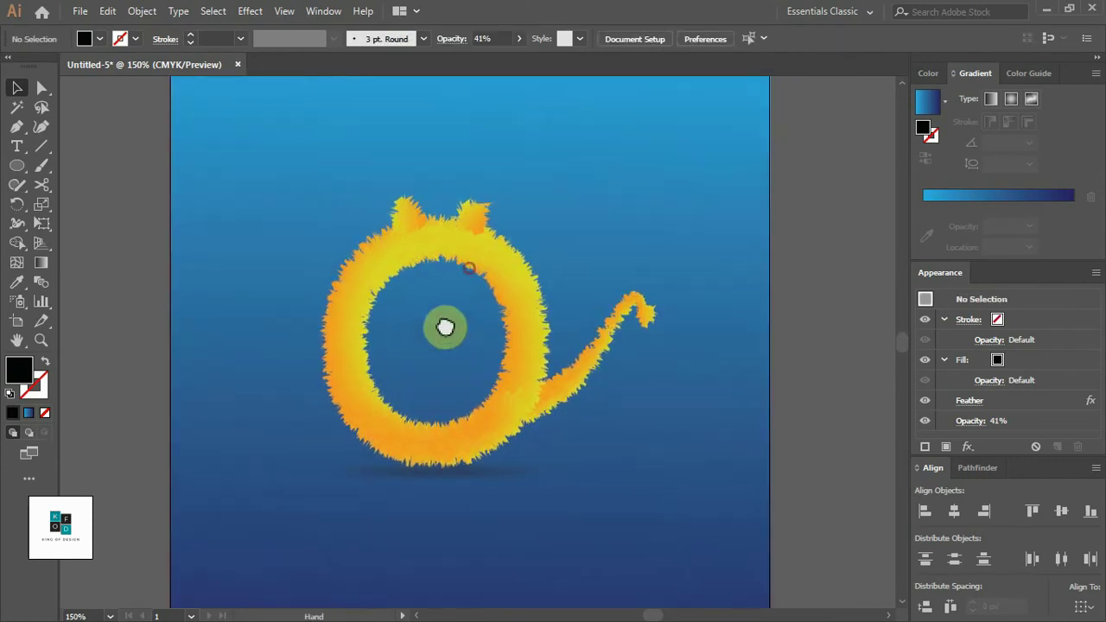
key(ctrl+minus)
key(ctrl+plus)
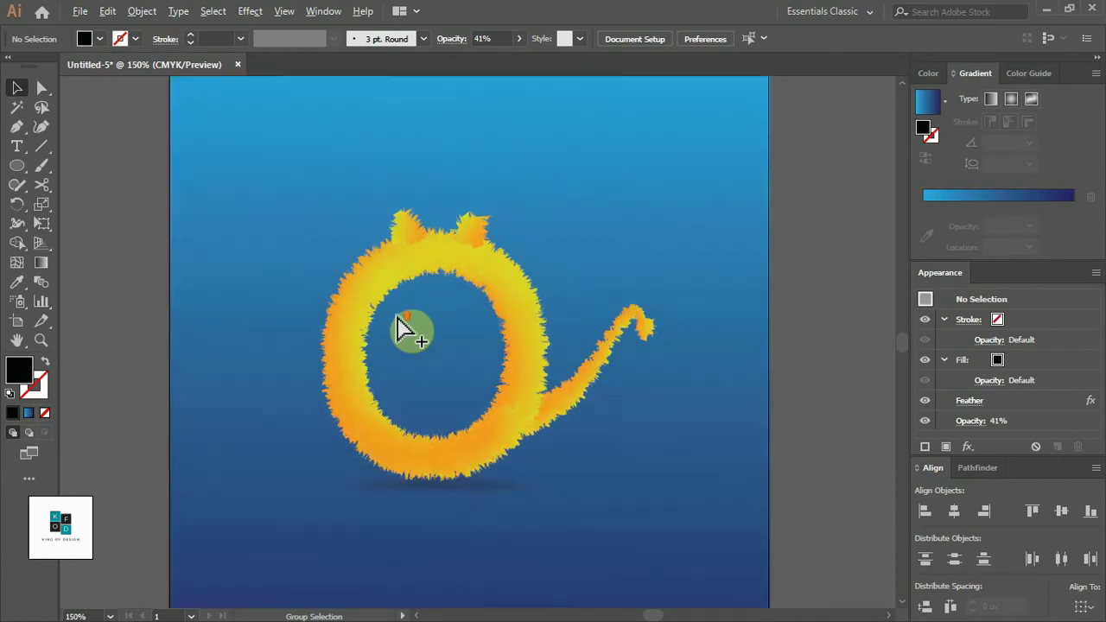
key(ctrl+minus)
mouse_move(299, 240)
mouse_down()
mouse_move(558, 445)
mouse_move(563, 436)
mouse_up()
key(ctrl+g)
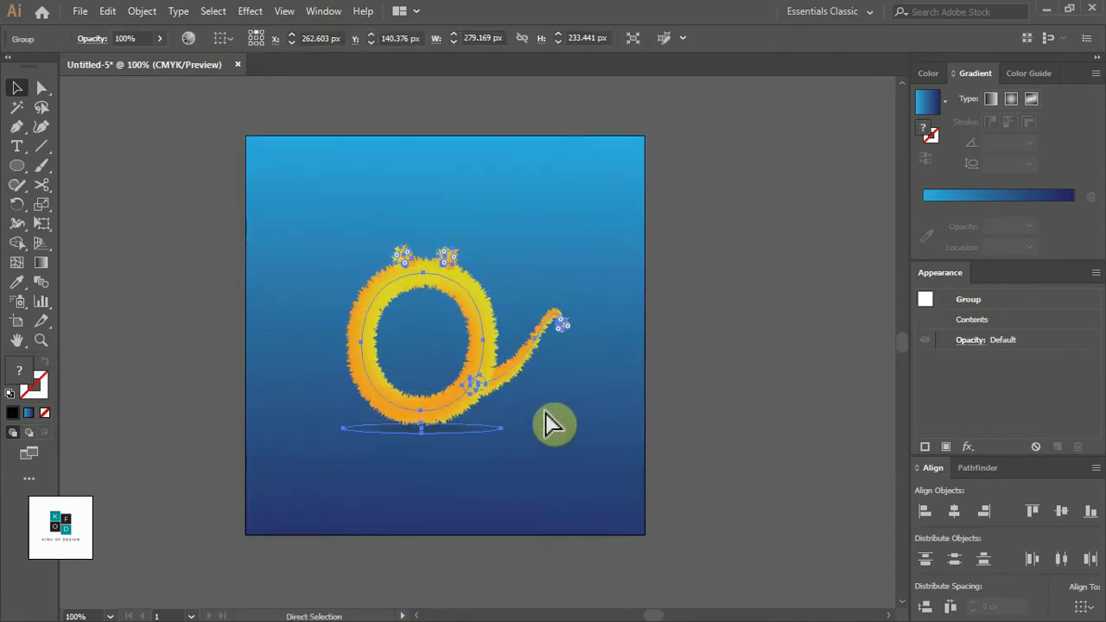
drag(484, 380, 494, 364)
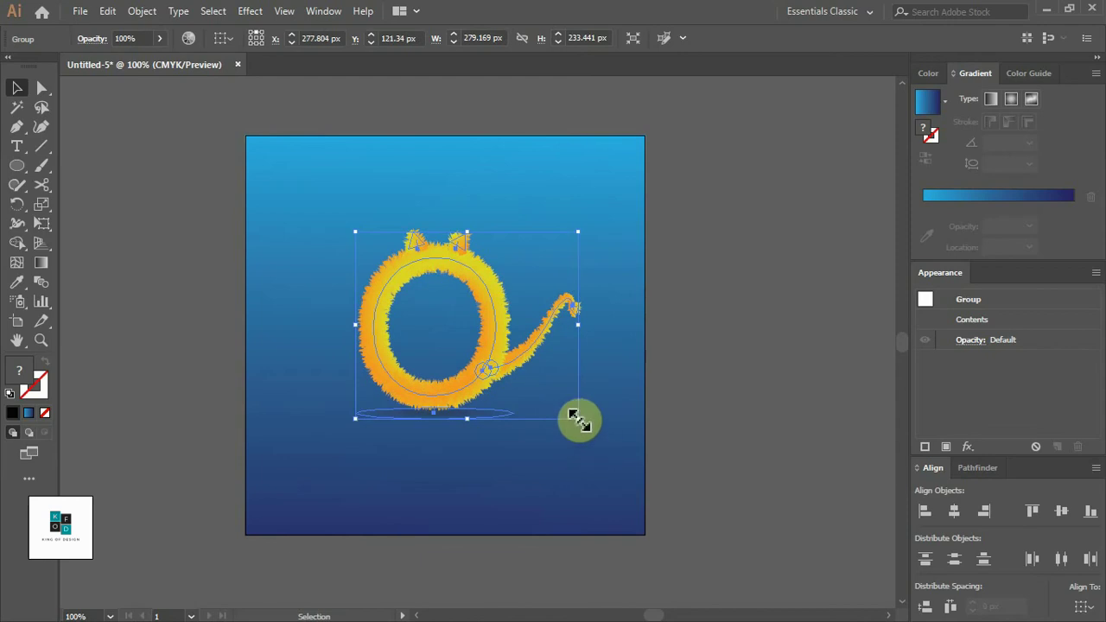
drag(581, 420, 599, 442)
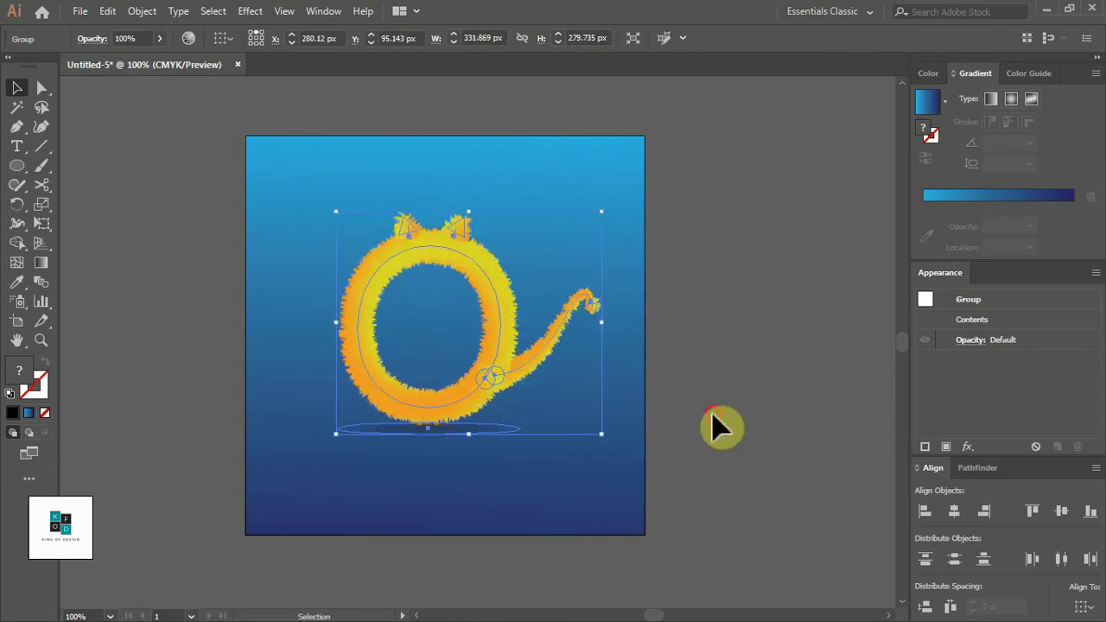
click(622, 512)
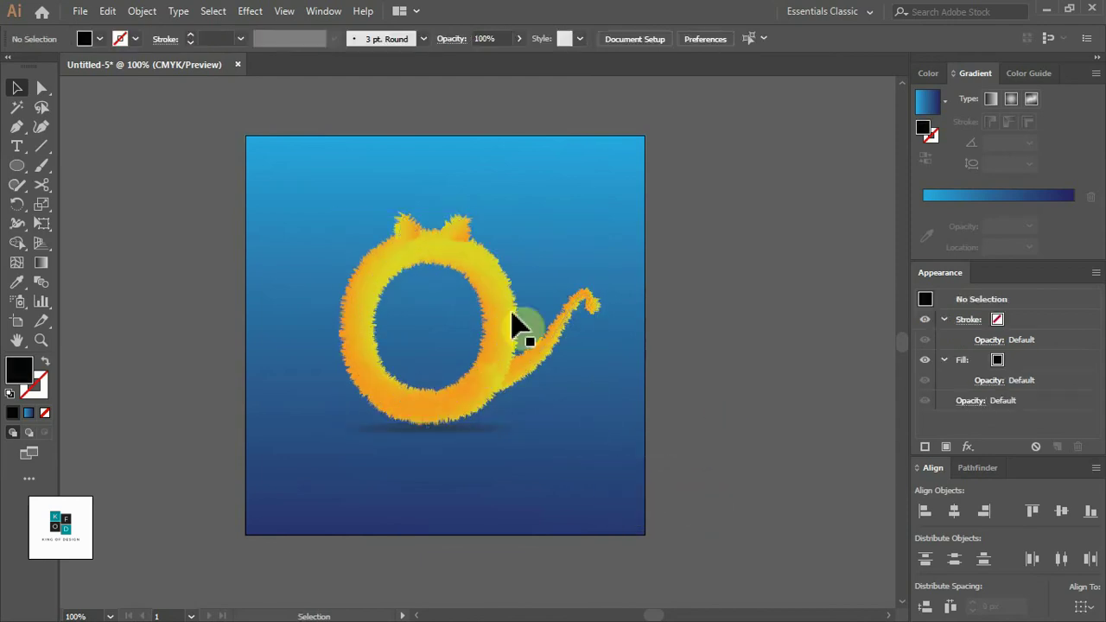